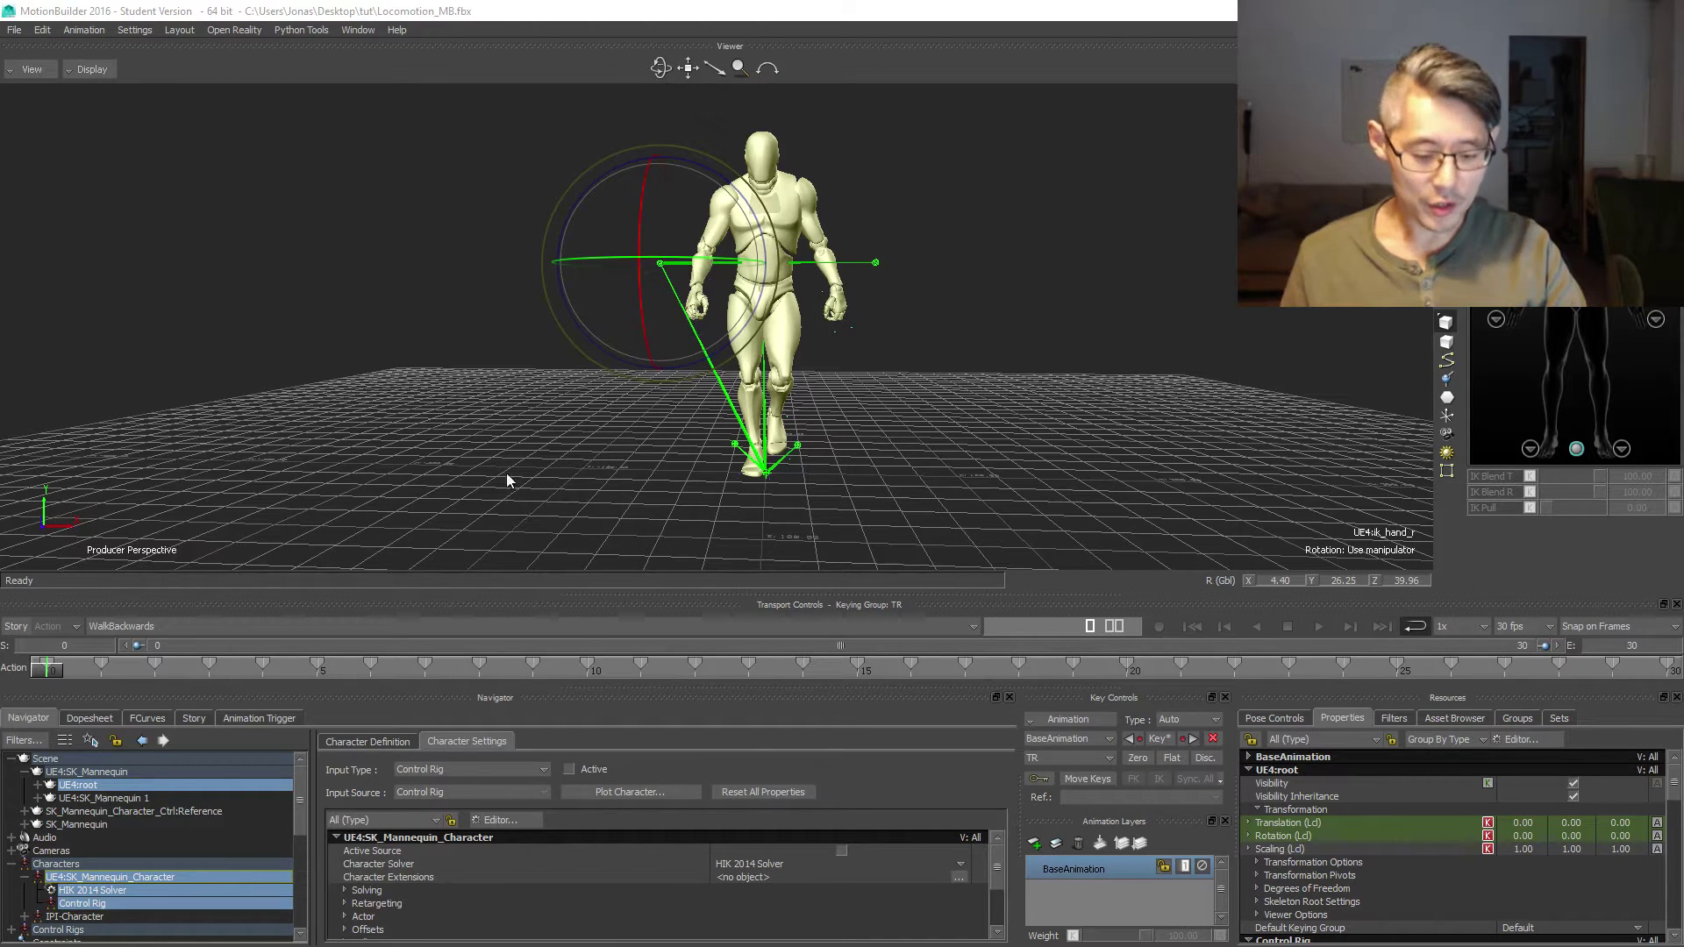
# - Add Take 002 as a copy of WalkBackwards and rename it StrafeRightBack45
pyautogui.keyDown('ctrl'); pyautogui.keyDown('shift'); pyautogui.moveTo(579, 391); pyautogui.dragTo(585, 435); pyautogui.keyUp('shift'); pyautogui.keyUp('ctrl')
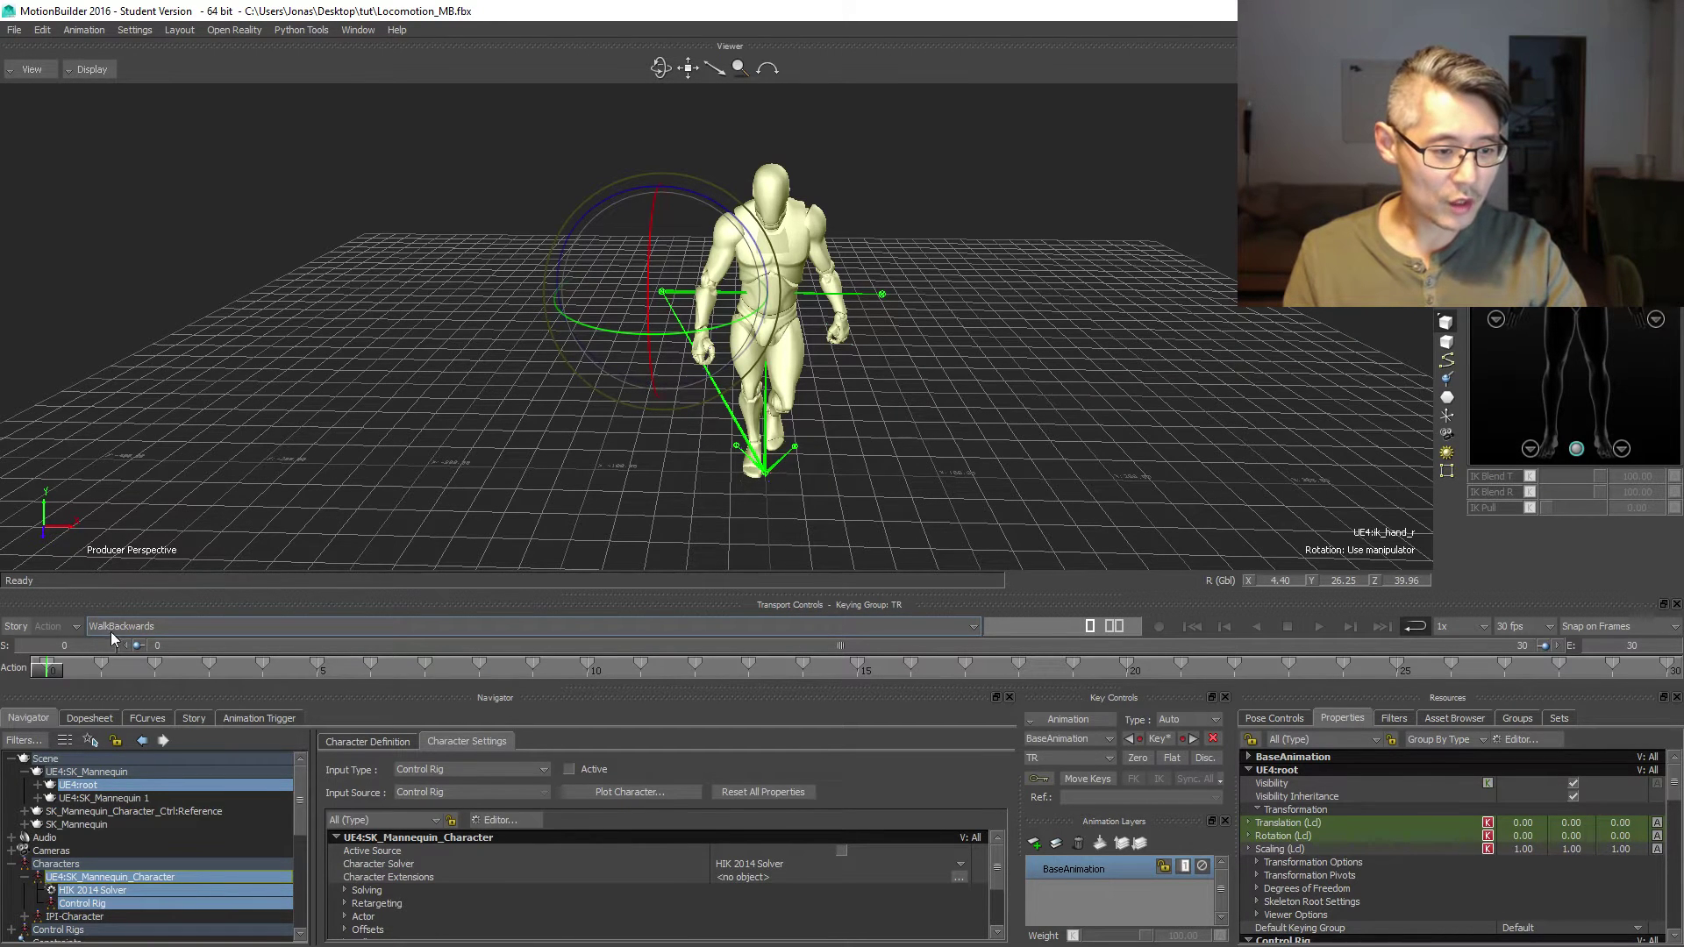
pyautogui.click(969, 628)
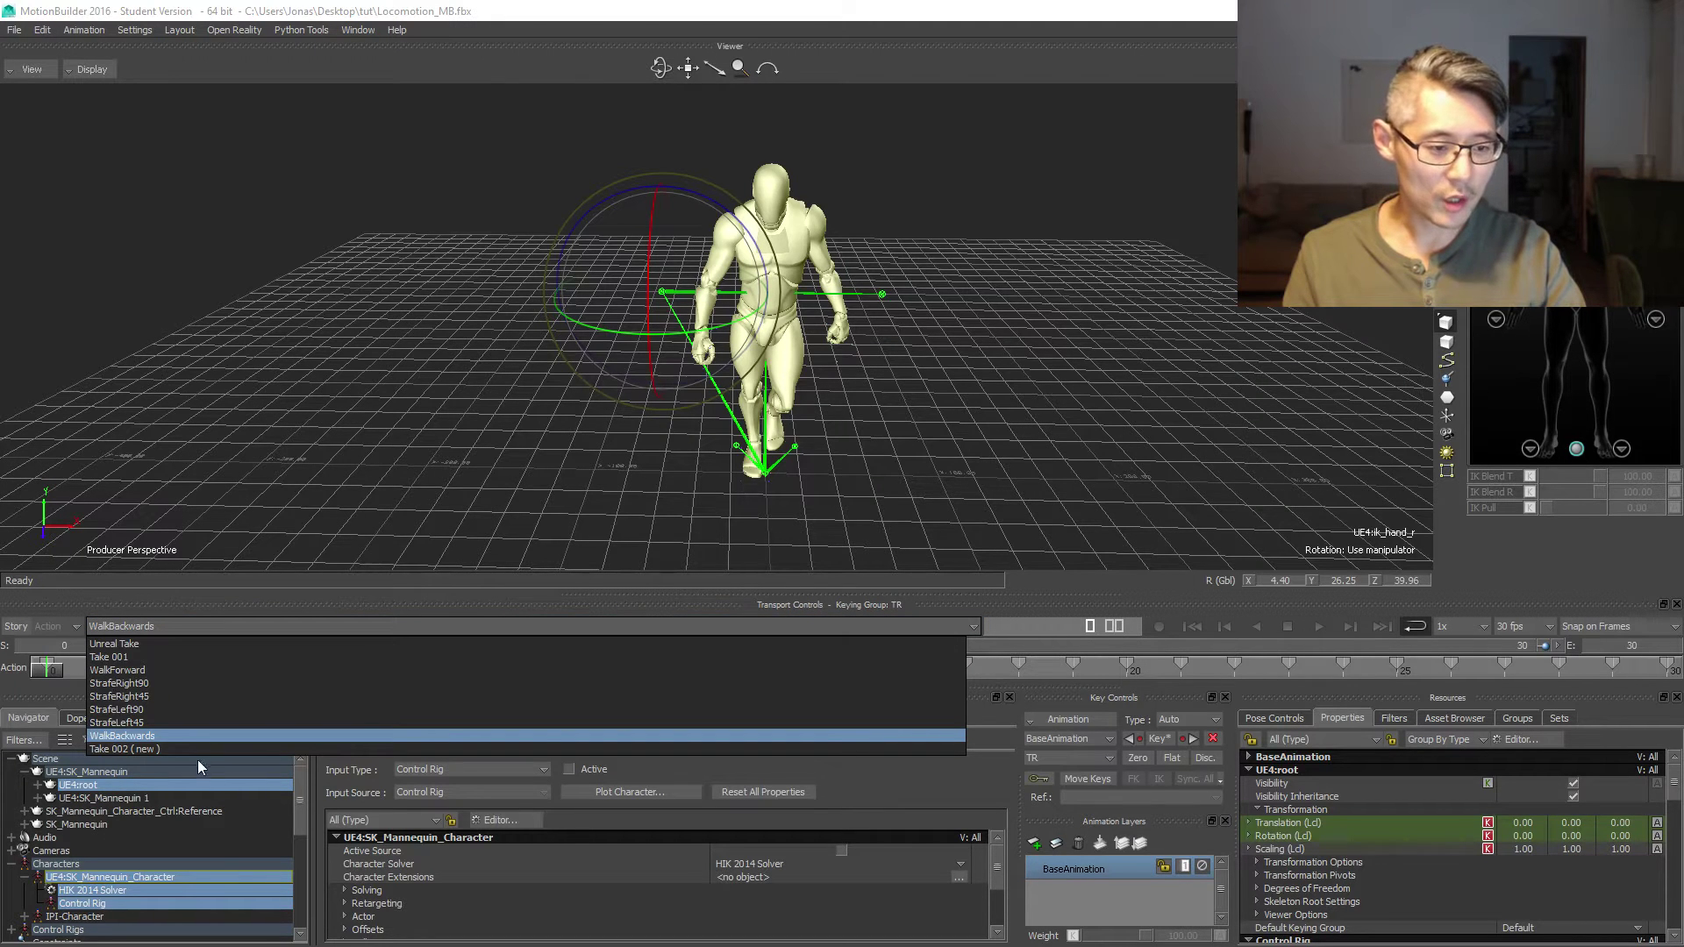
pyautogui.click(126, 749)
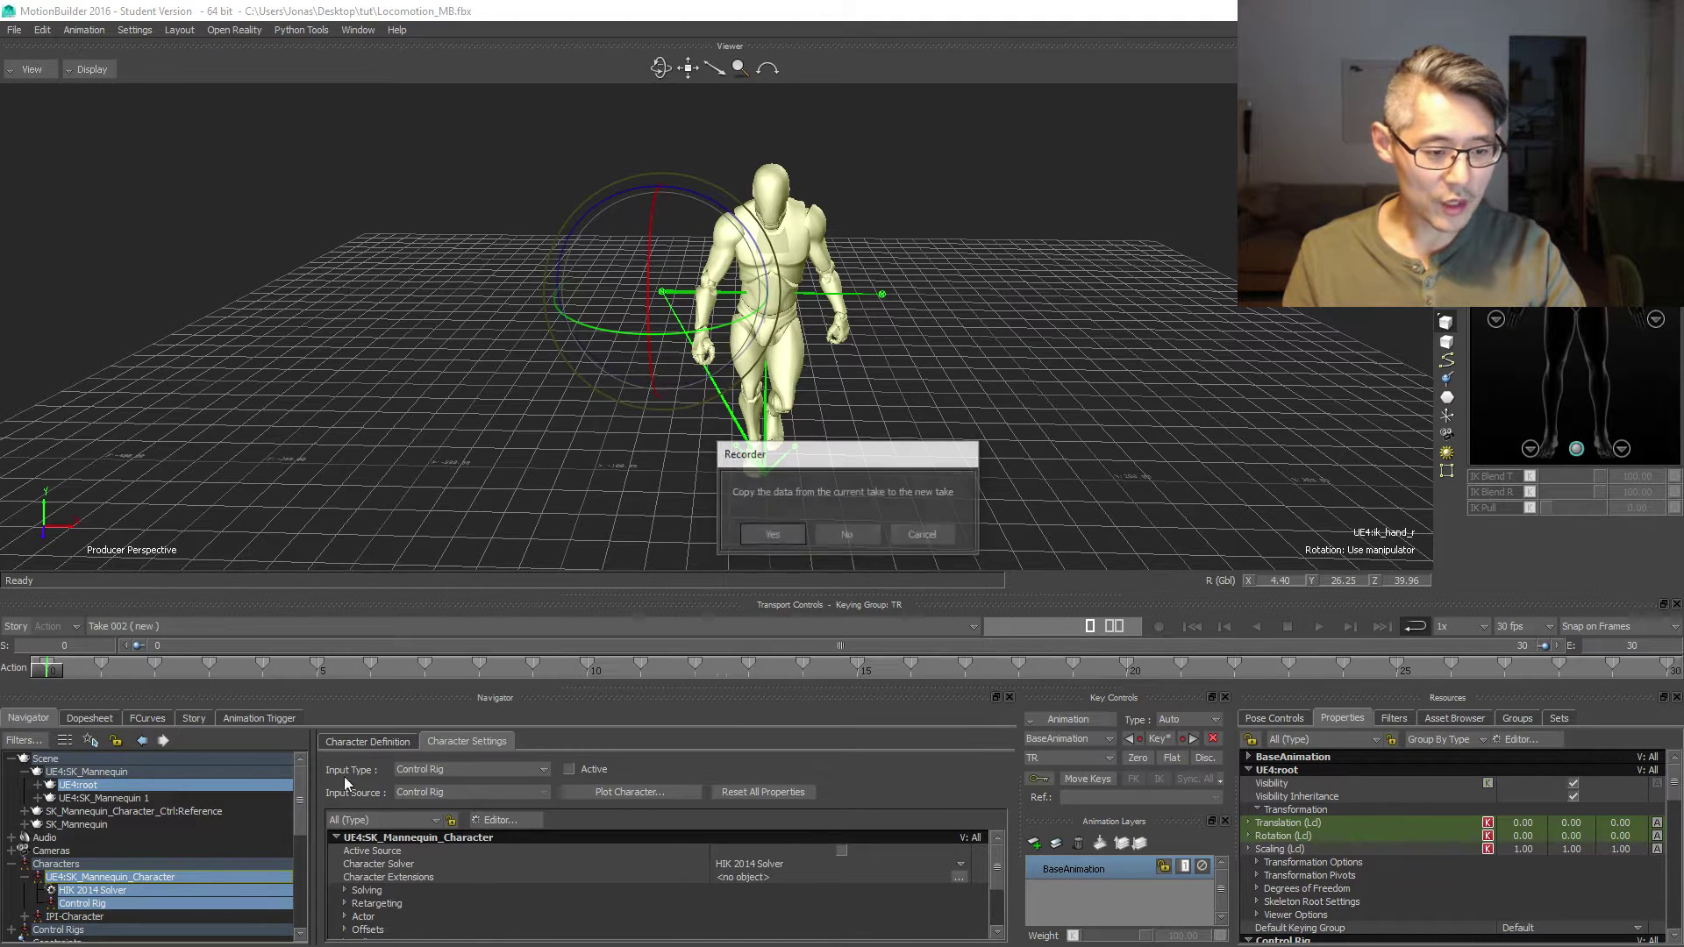
pyautogui.click(772, 535)
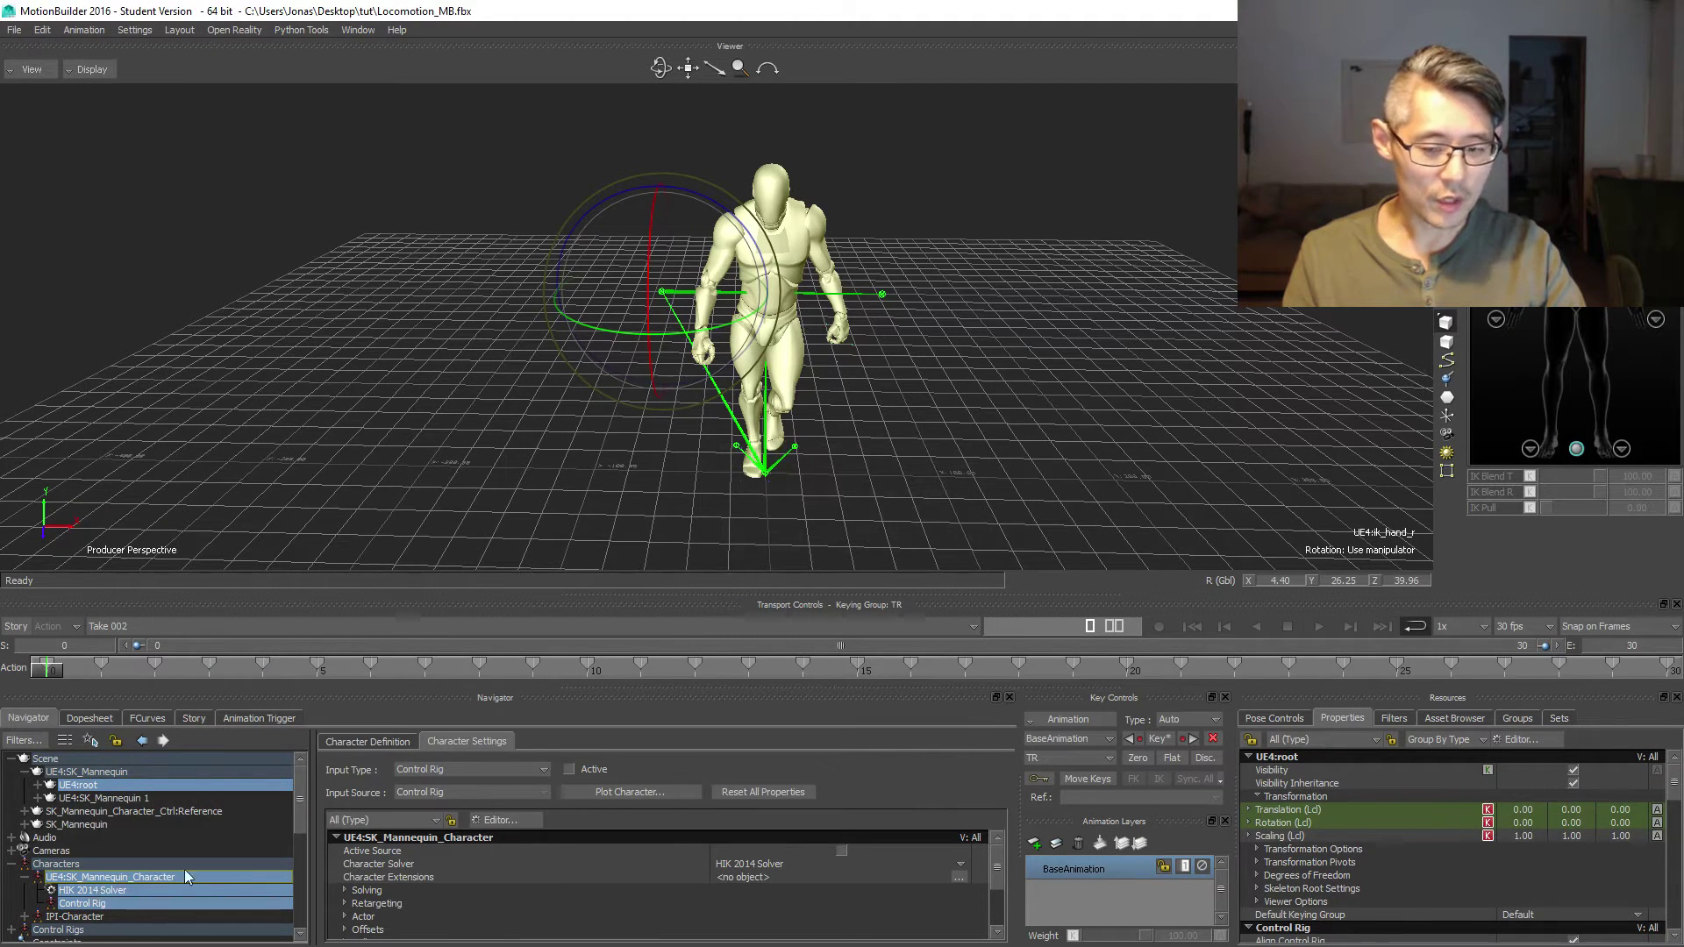
pyautogui.scroll(-5, 182, 870)
pyautogui.click(64, 896)
pyautogui.rightClick(70, 896)
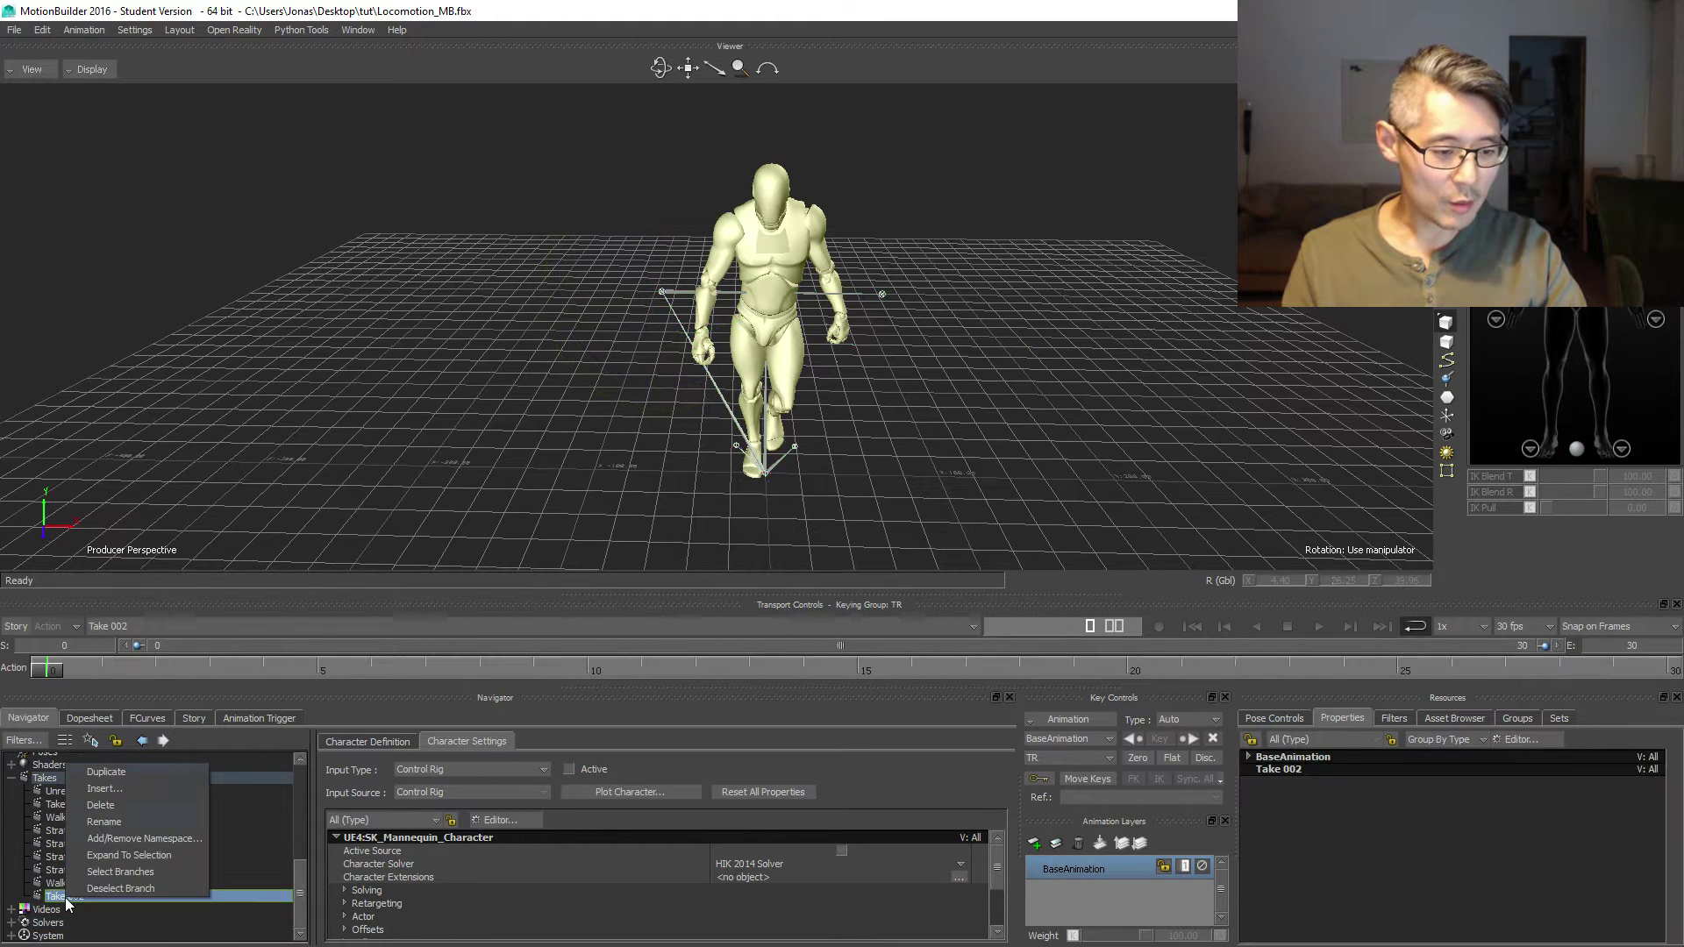
pyautogui.click(103, 822)
pyautogui.write('S')
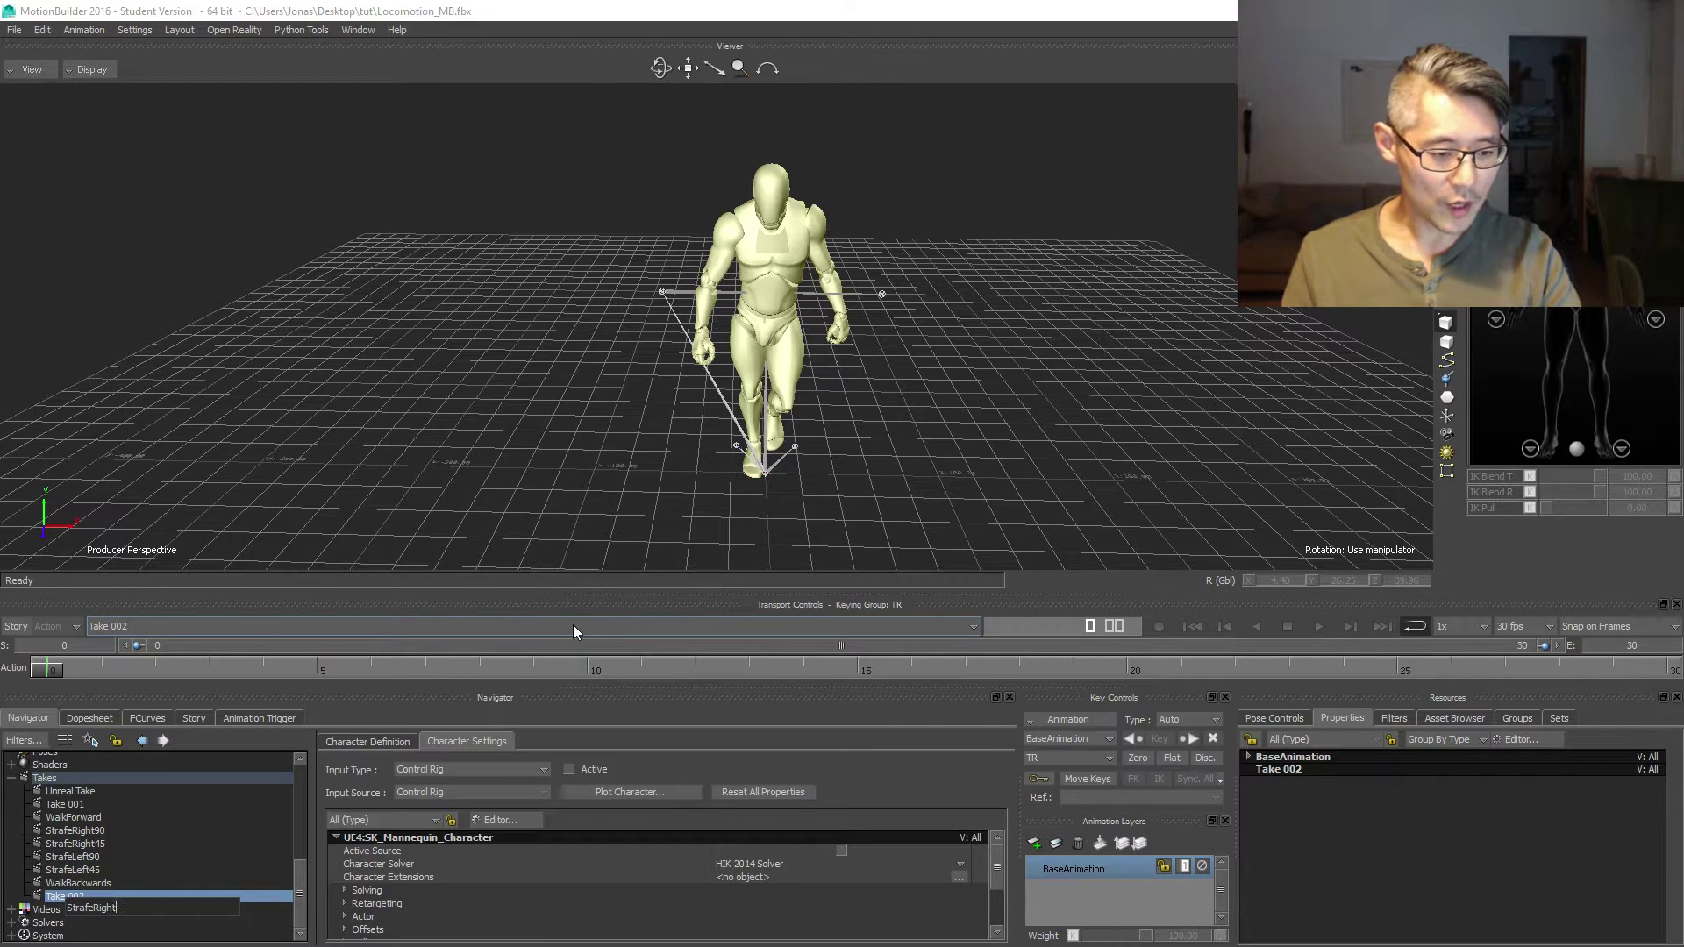
pyautogui.write('trafeRightBack45')
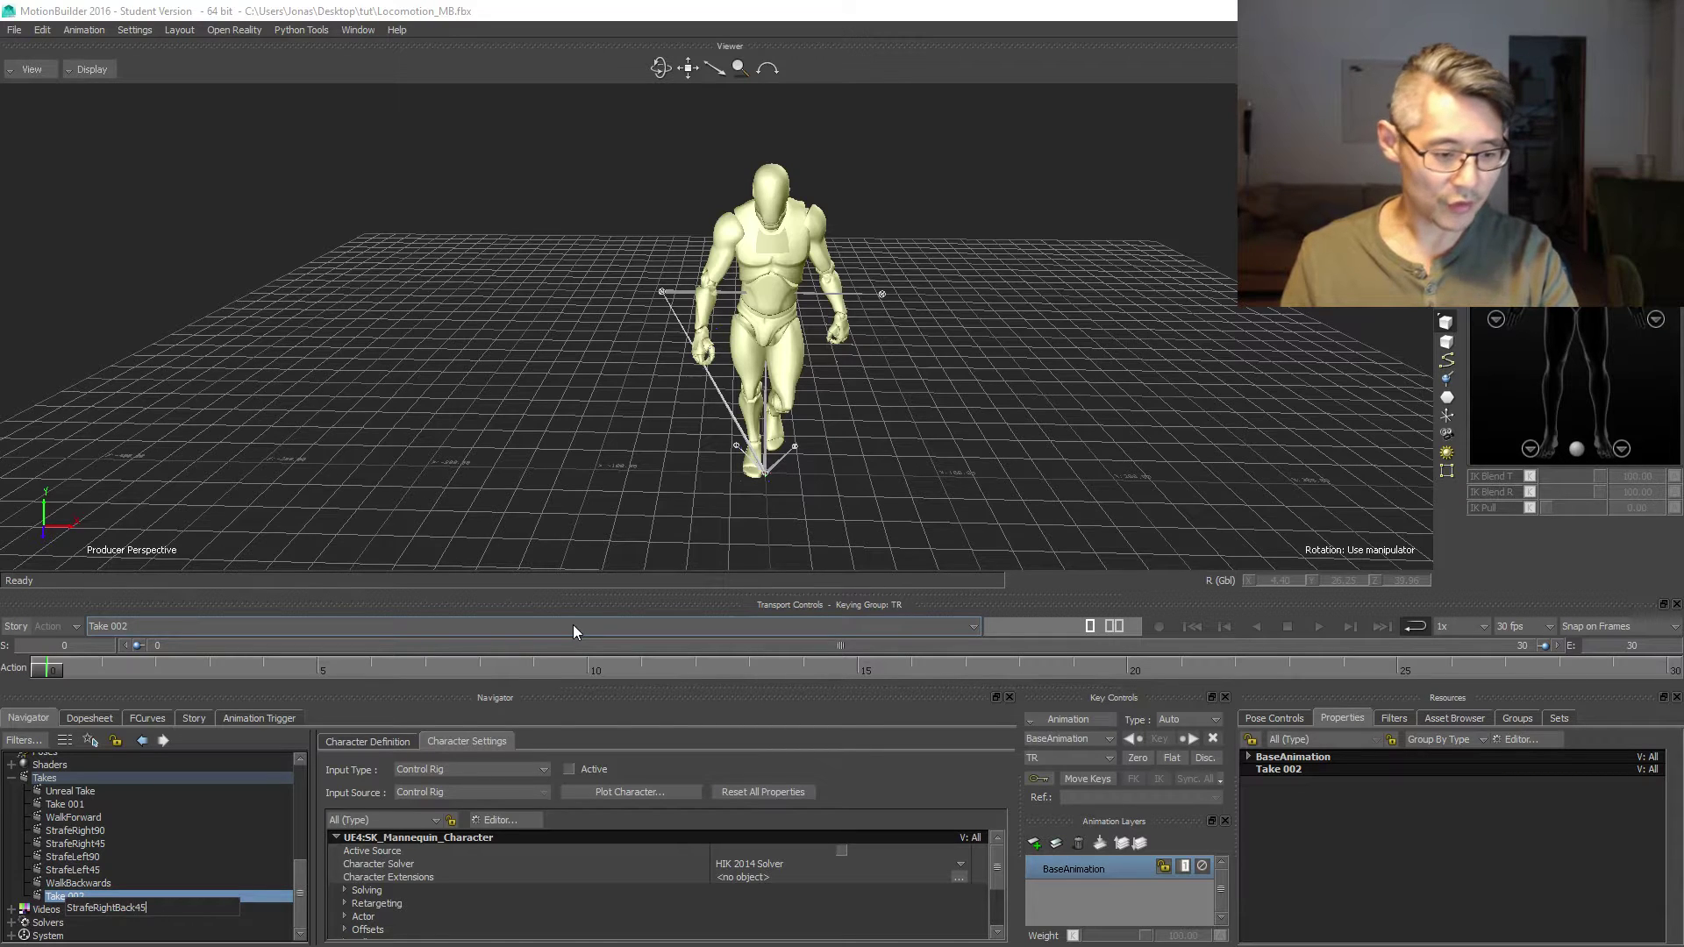
pyautogui.press('Return')
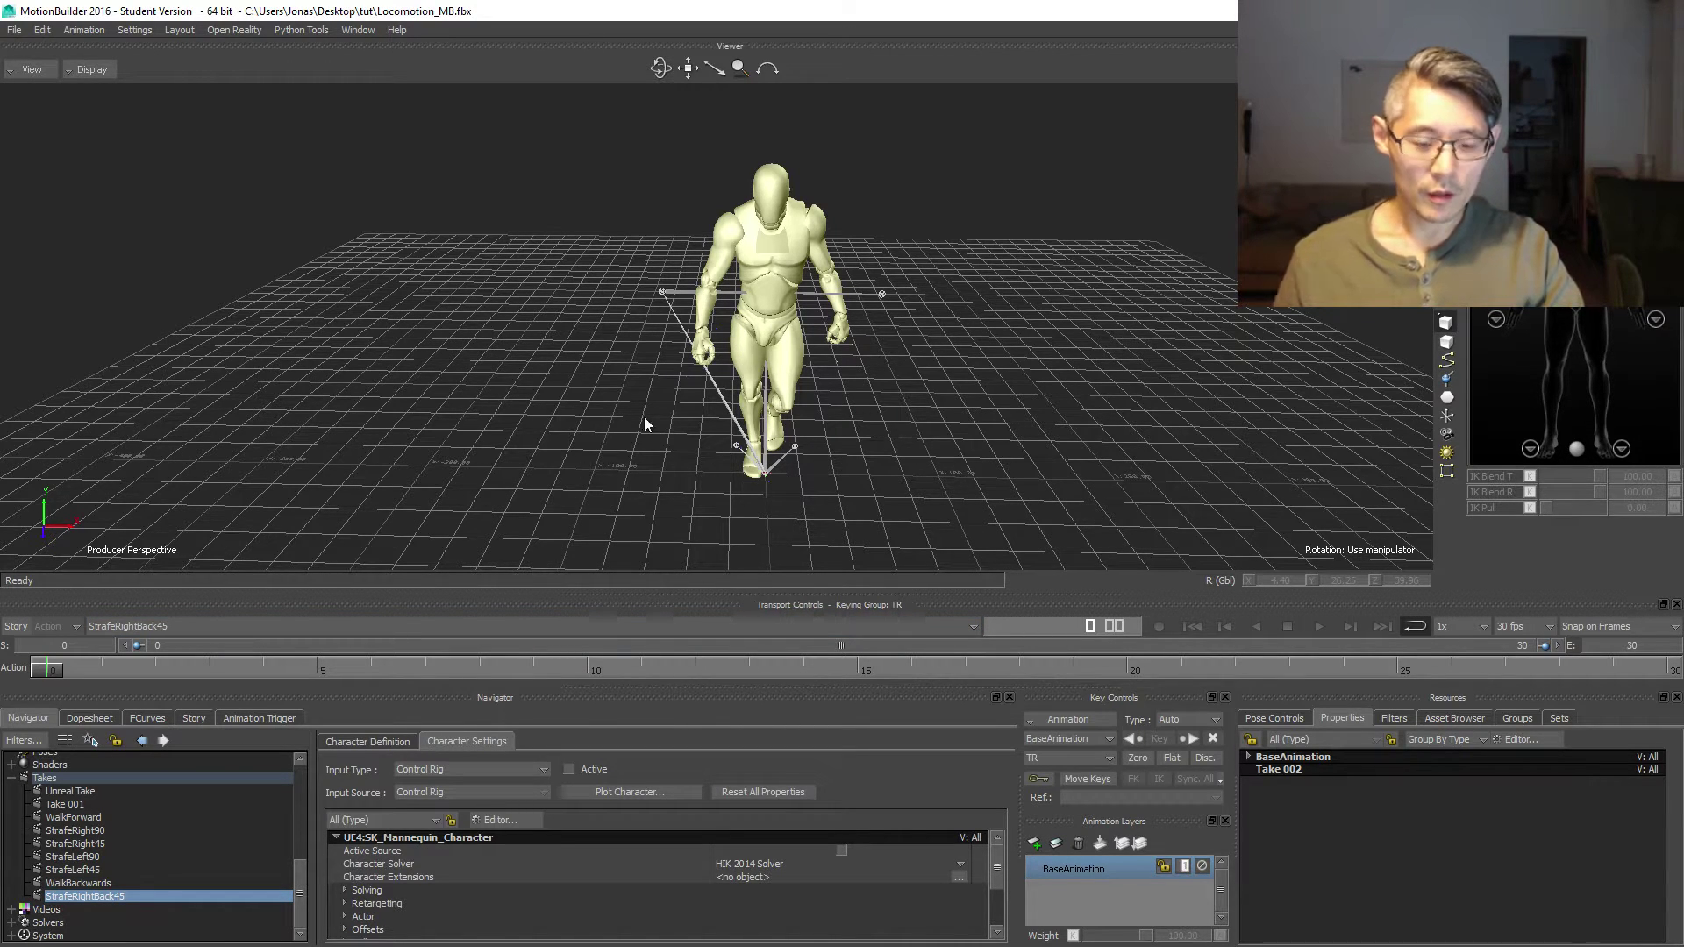
# - Activate the control rig and rotate the character reference to -45 degrees on Y
pyautogui.moveTo(644, 418)
pyautogui.mouseDown()
pyautogui.moveTo(658, 388)
pyautogui.moveTo(644, 397)
pyautogui.mouseUp()
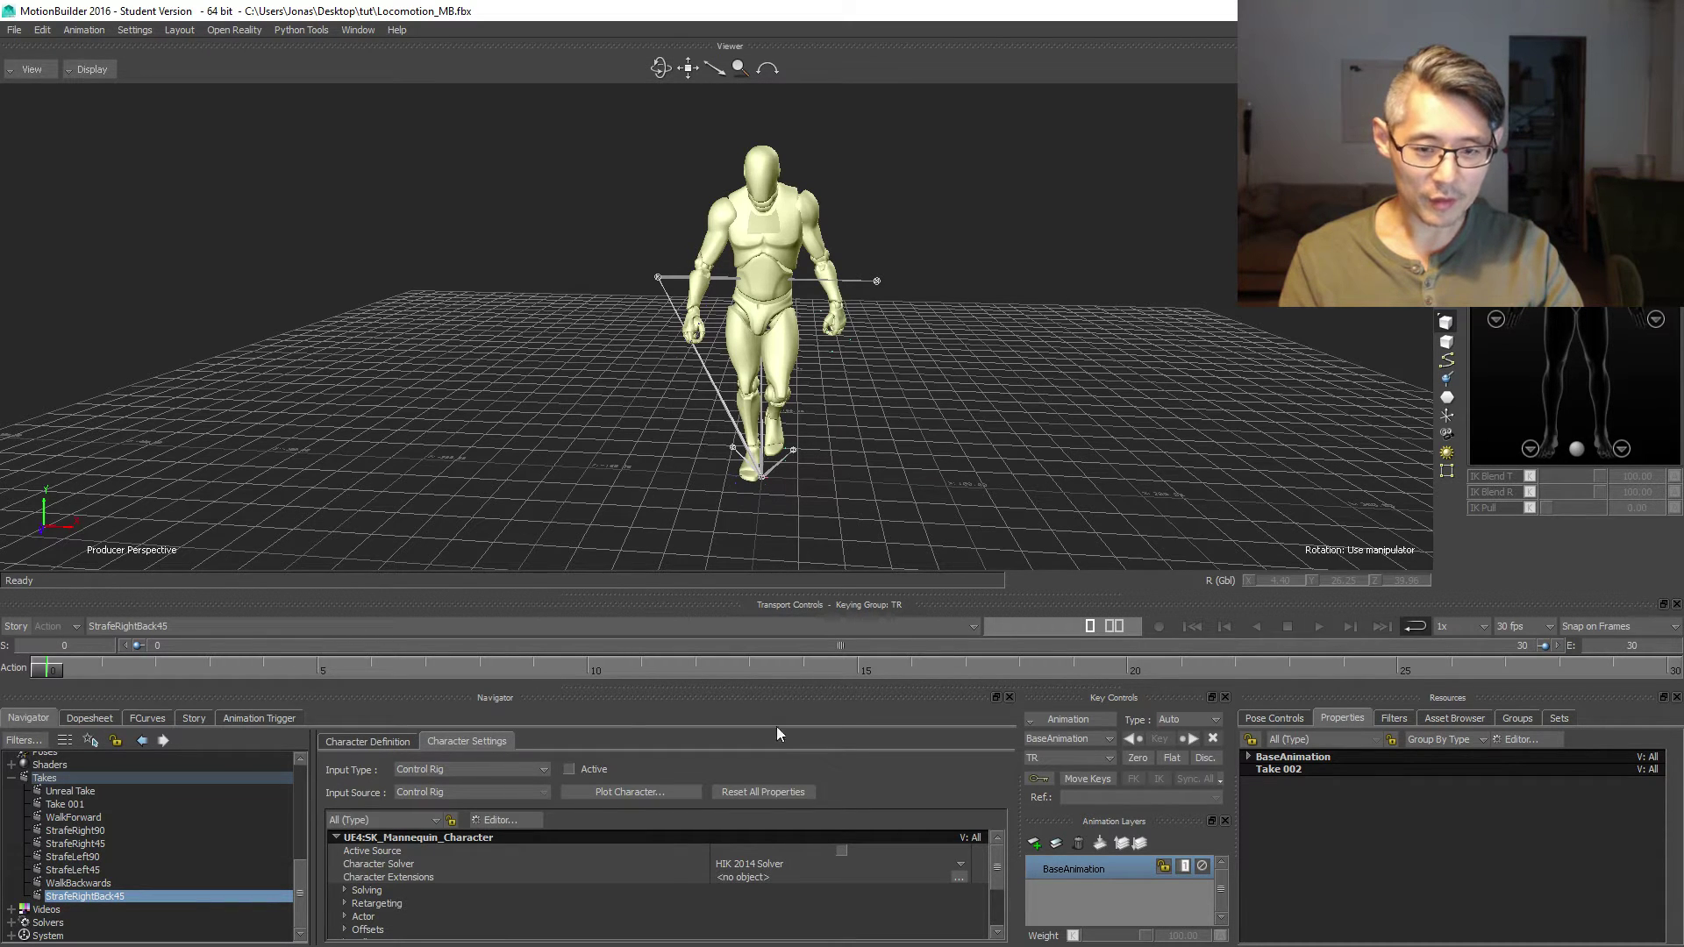
pyautogui.click(570, 768)
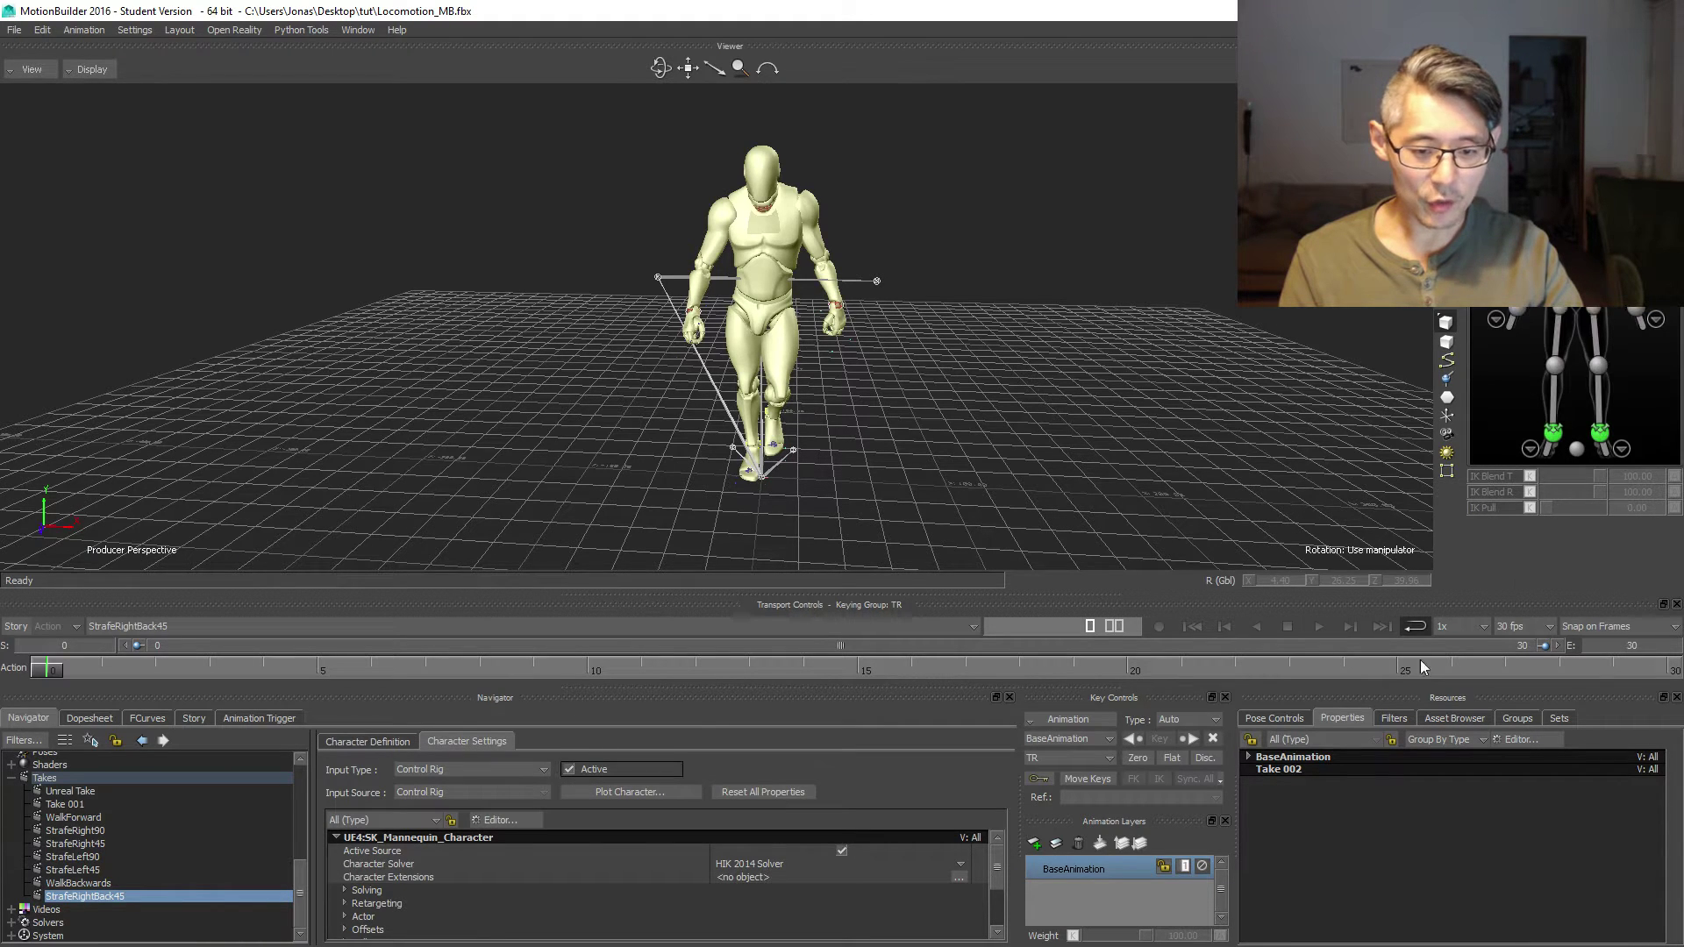
pyautogui.click(1576, 450)
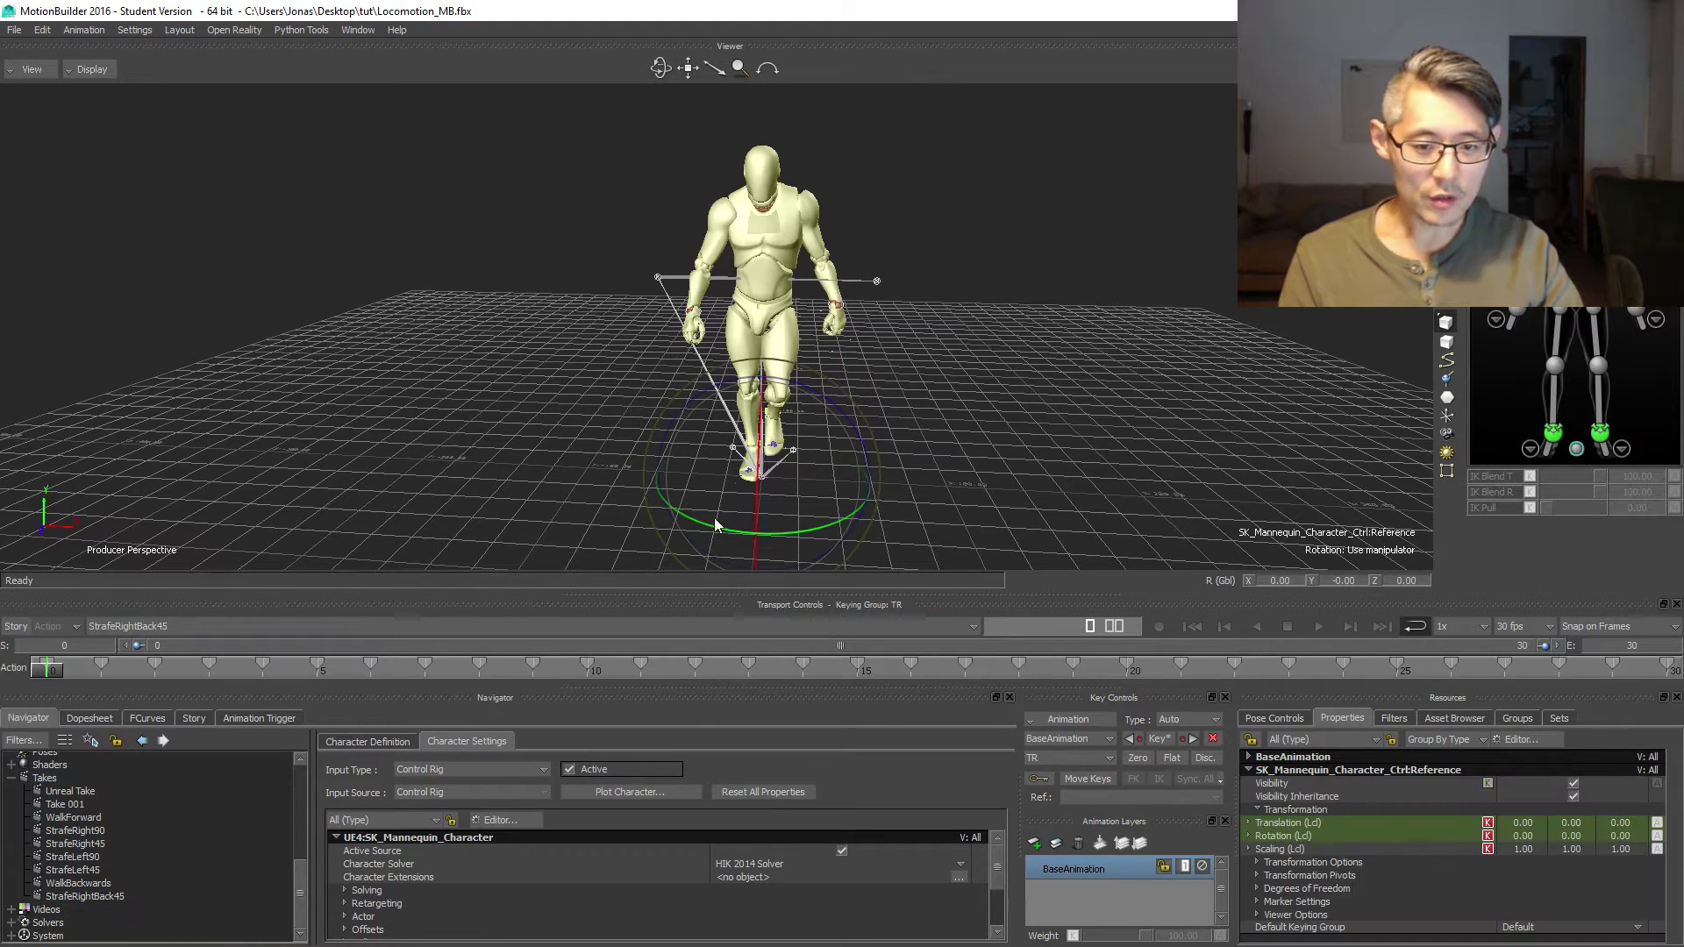
pyautogui.moveTo(715, 528); pyautogui.dragTo(678, 507)
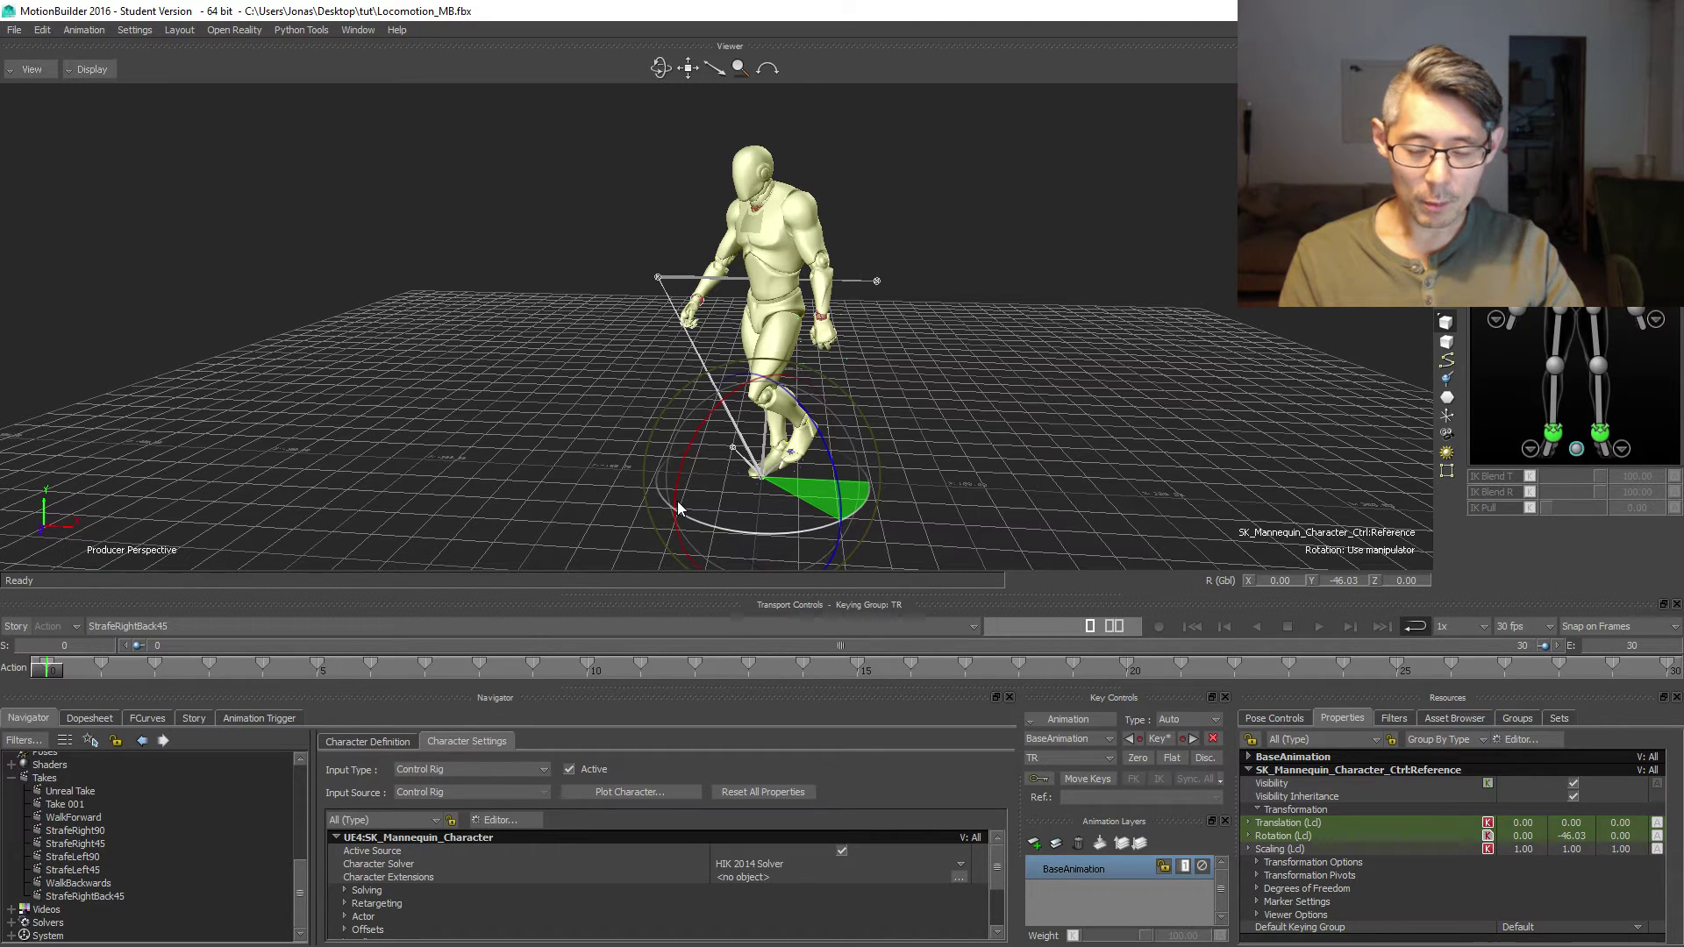
pyautogui.moveTo(678, 507); pyautogui.dragTo(679, 506)
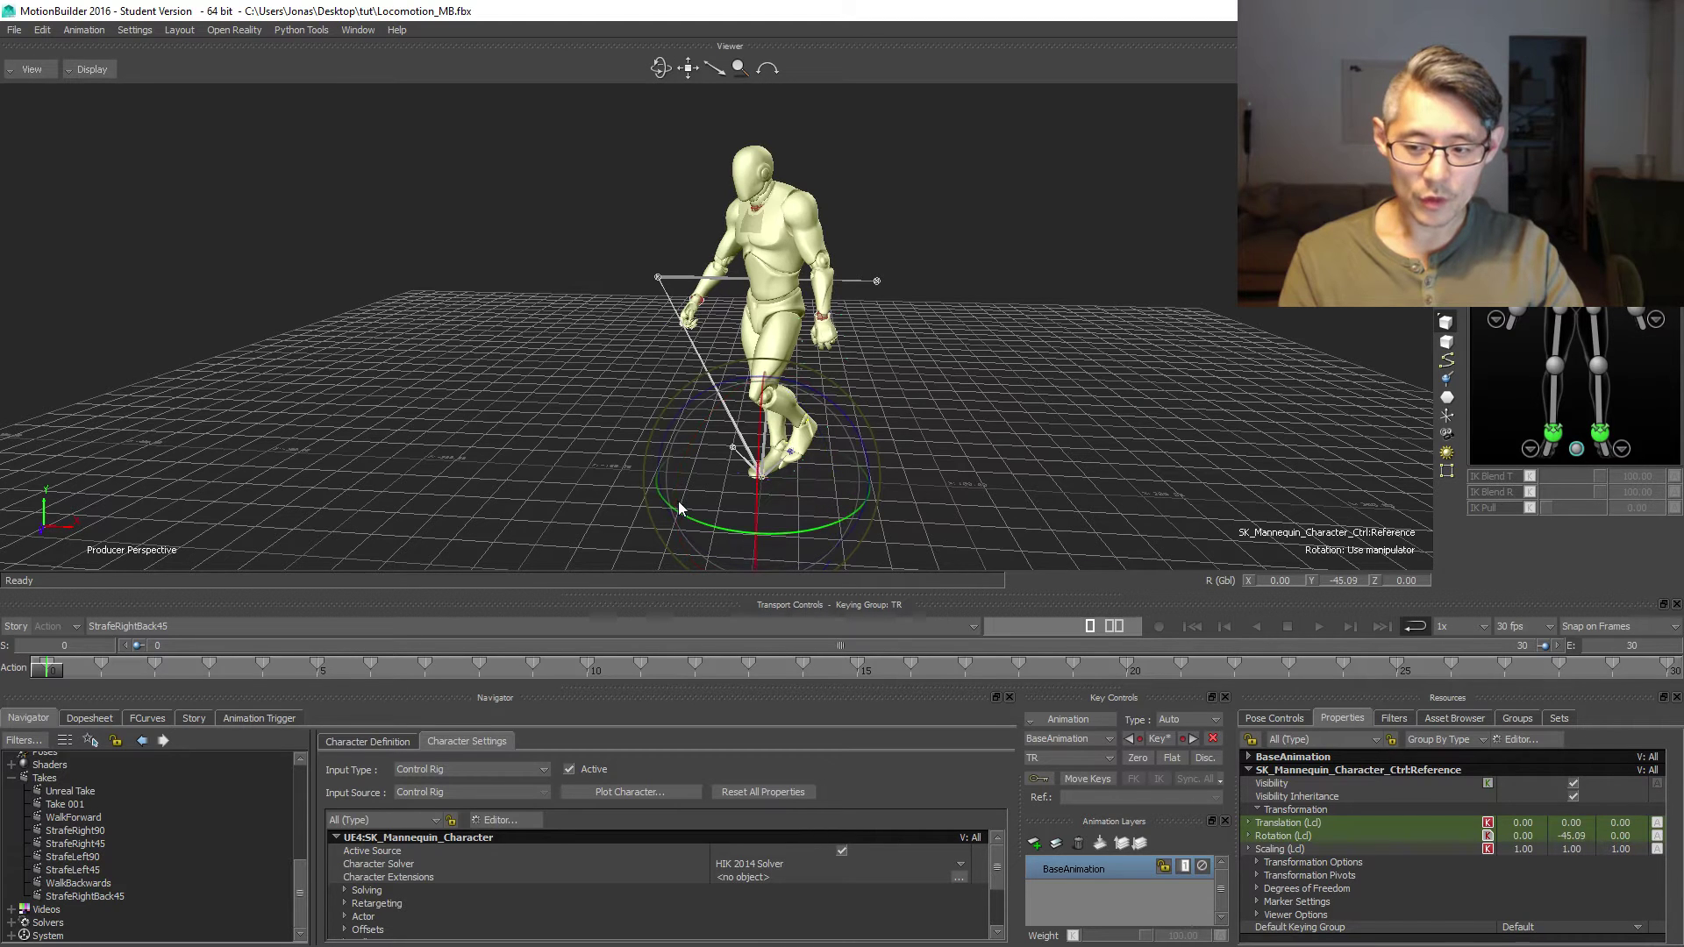
pyautogui.doubleClick(1350, 580)
pyautogui.write('-45')
pyautogui.press('Return')
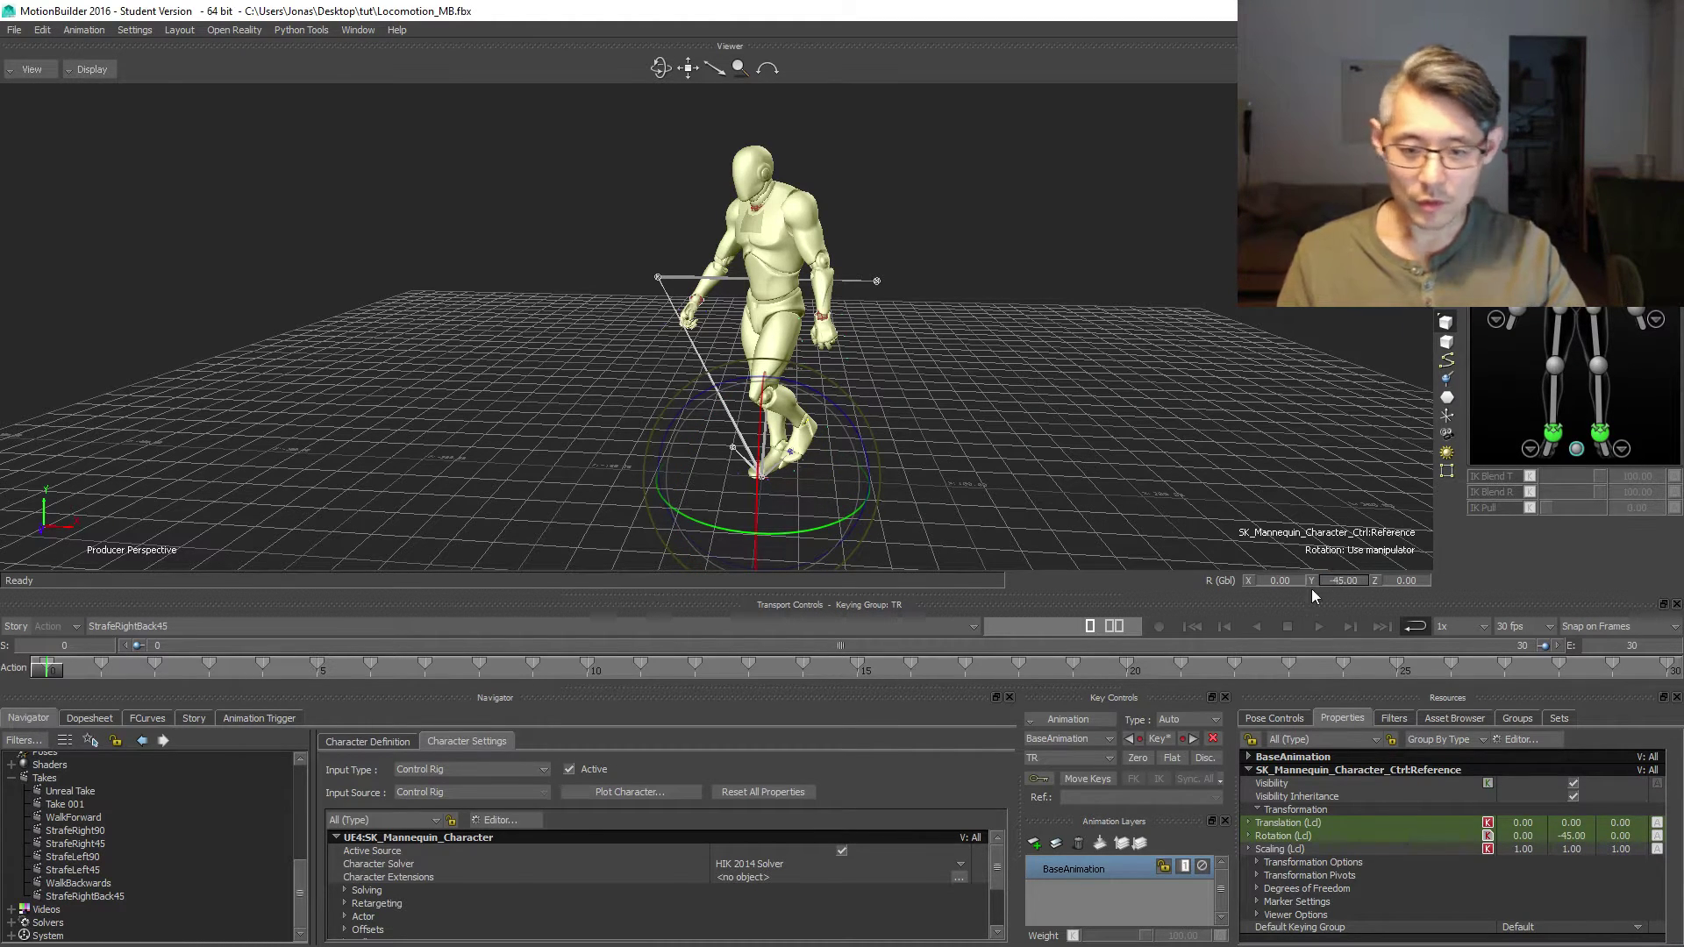
# - Add a keyed animation layer and set the chest effector's Y rotation to -5
pyautogui.click(1042, 844)
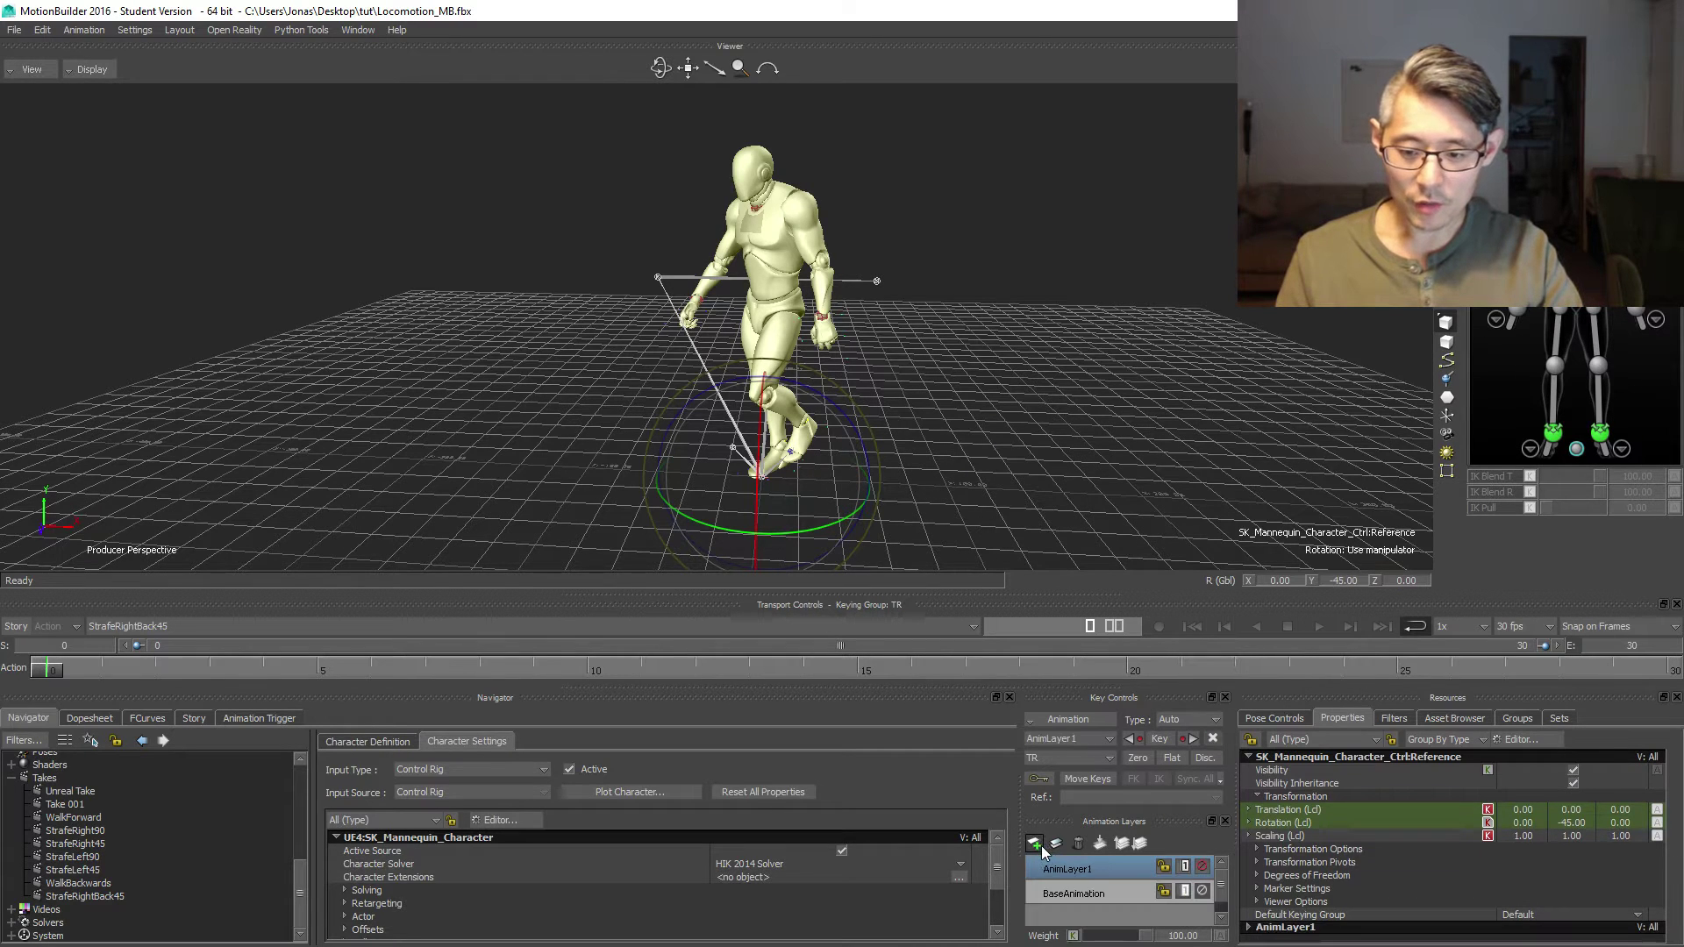
pyautogui.press('k')
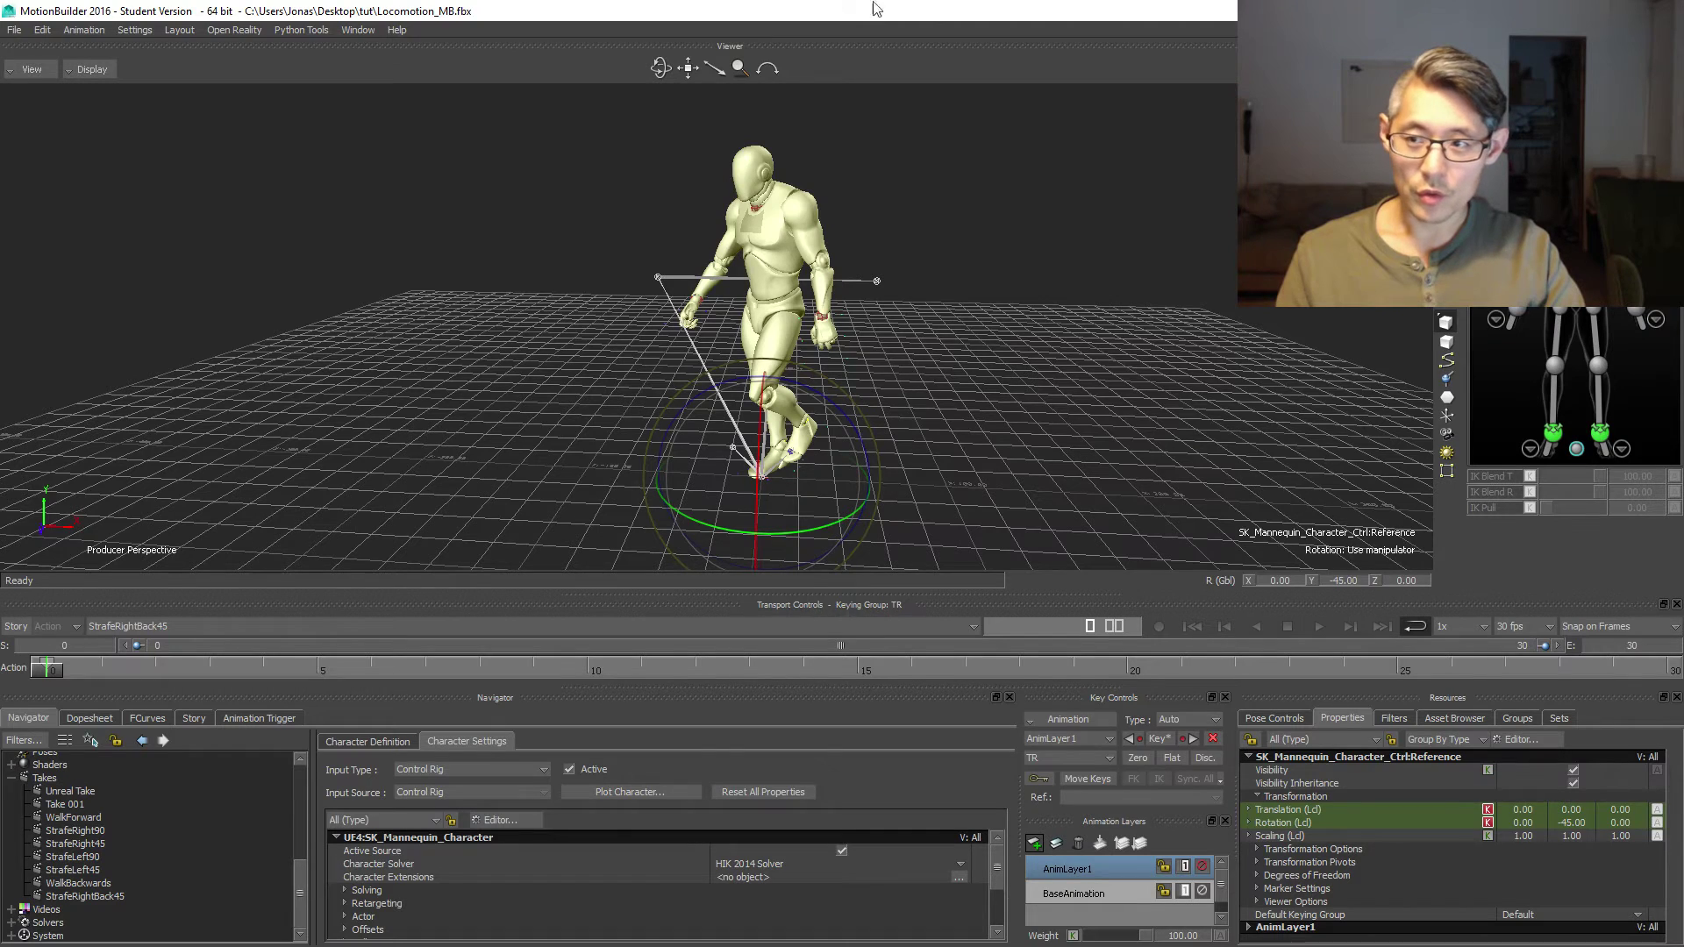
pyautogui.doubleClick(684, 10)
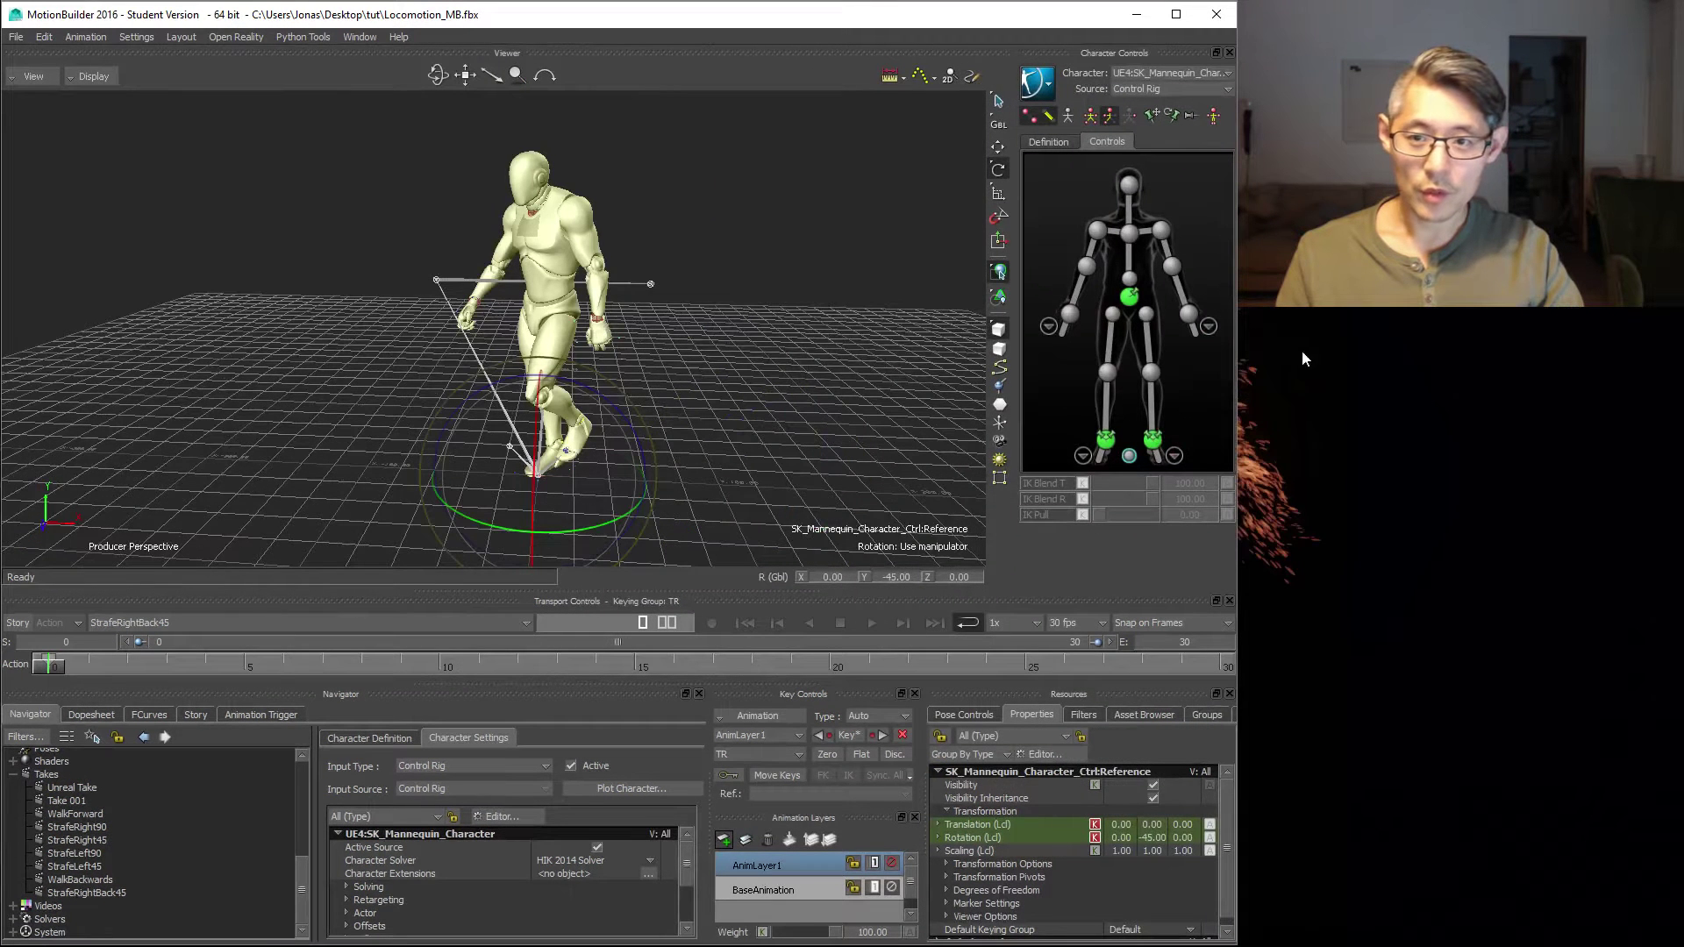
pyautogui.click(1127, 231)
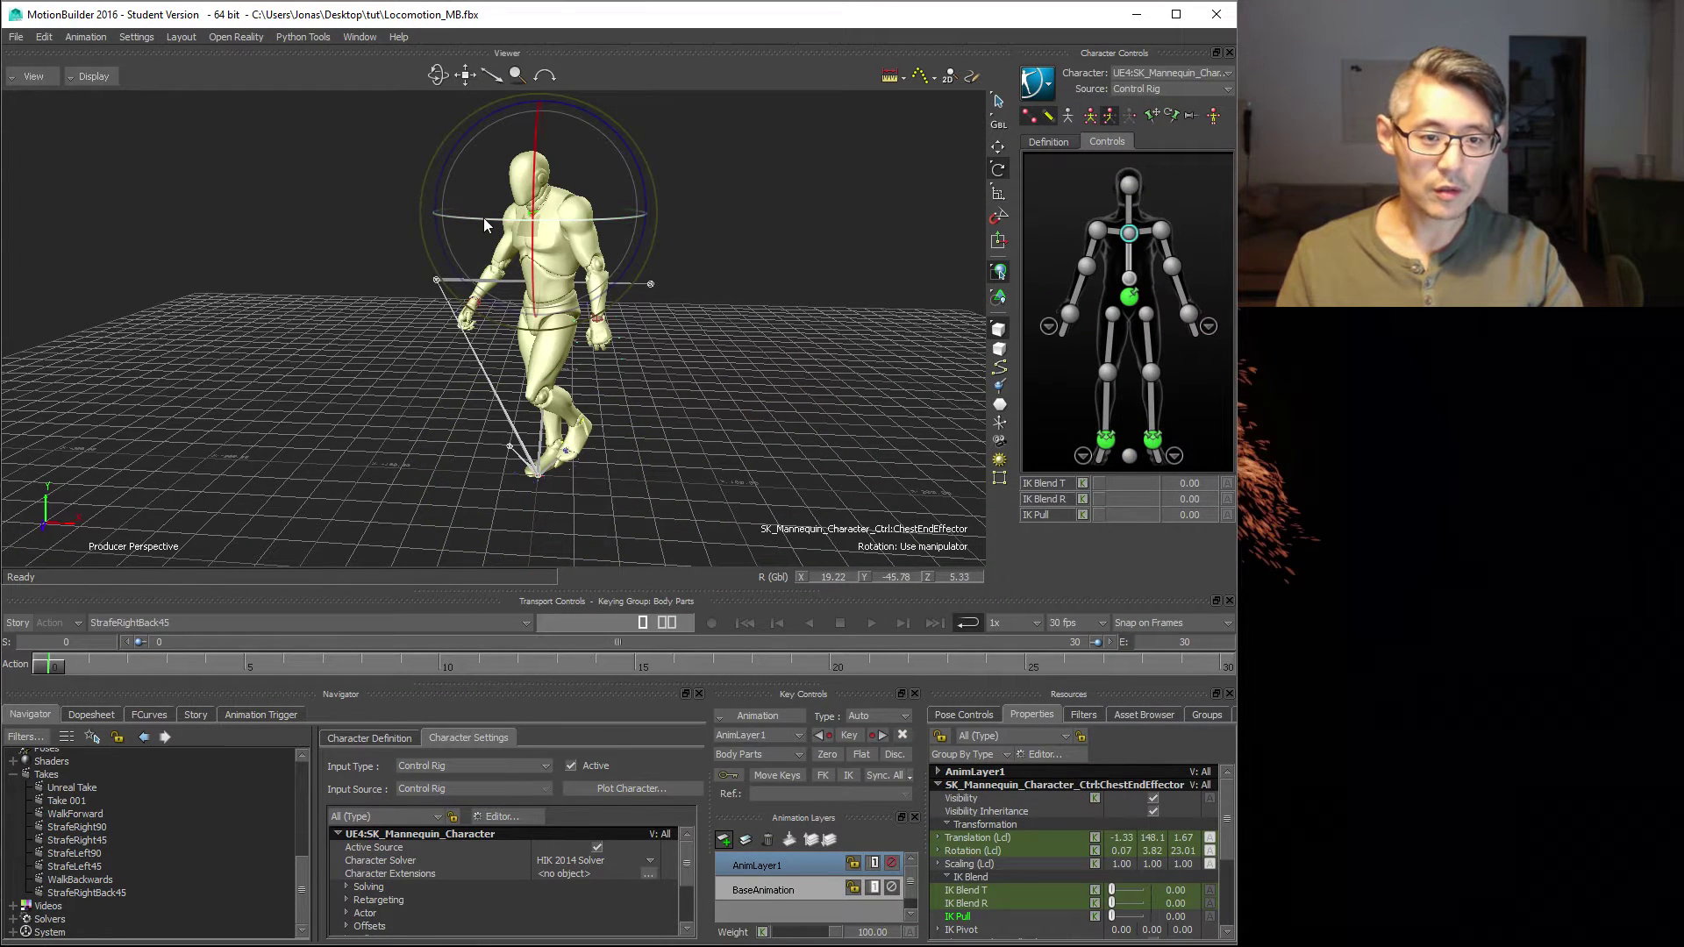
pyautogui.moveTo(483, 223); pyautogui.dragTo(518, 220)
pyautogui.doubleClick(894, 576)
pyautogui.write('-5')
pyautogui.press('Return')
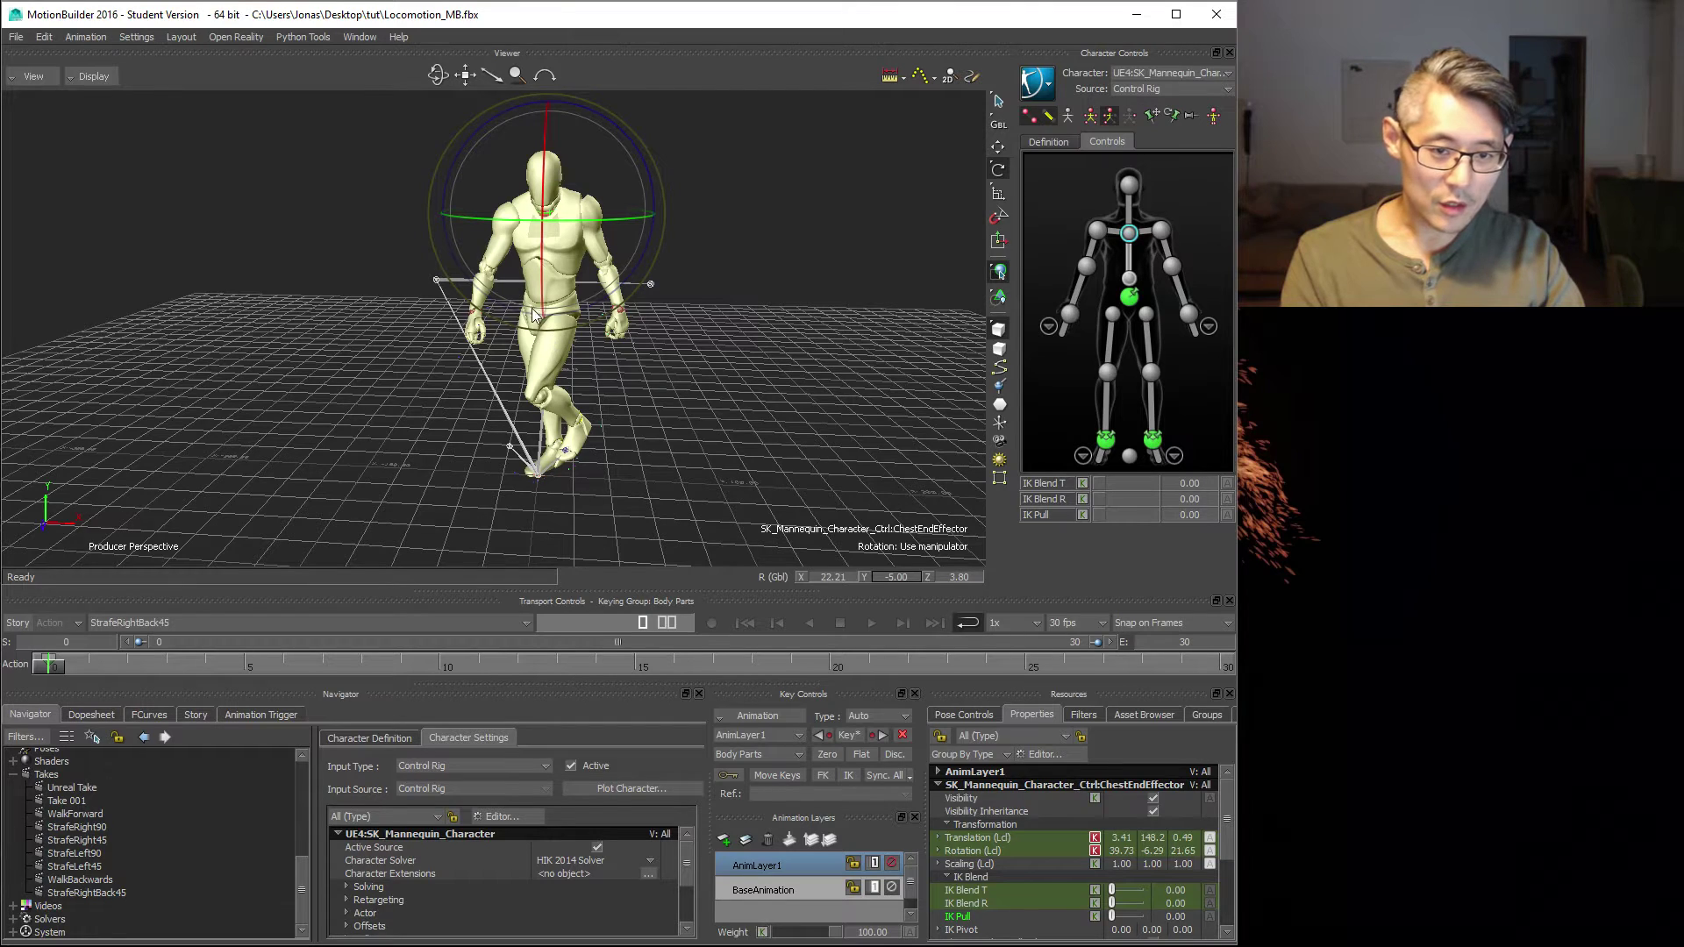
# - Rotate the right and left ankle effectors to re-aim the feet, checking around frame 10
pyautogui.click(1105, 441)
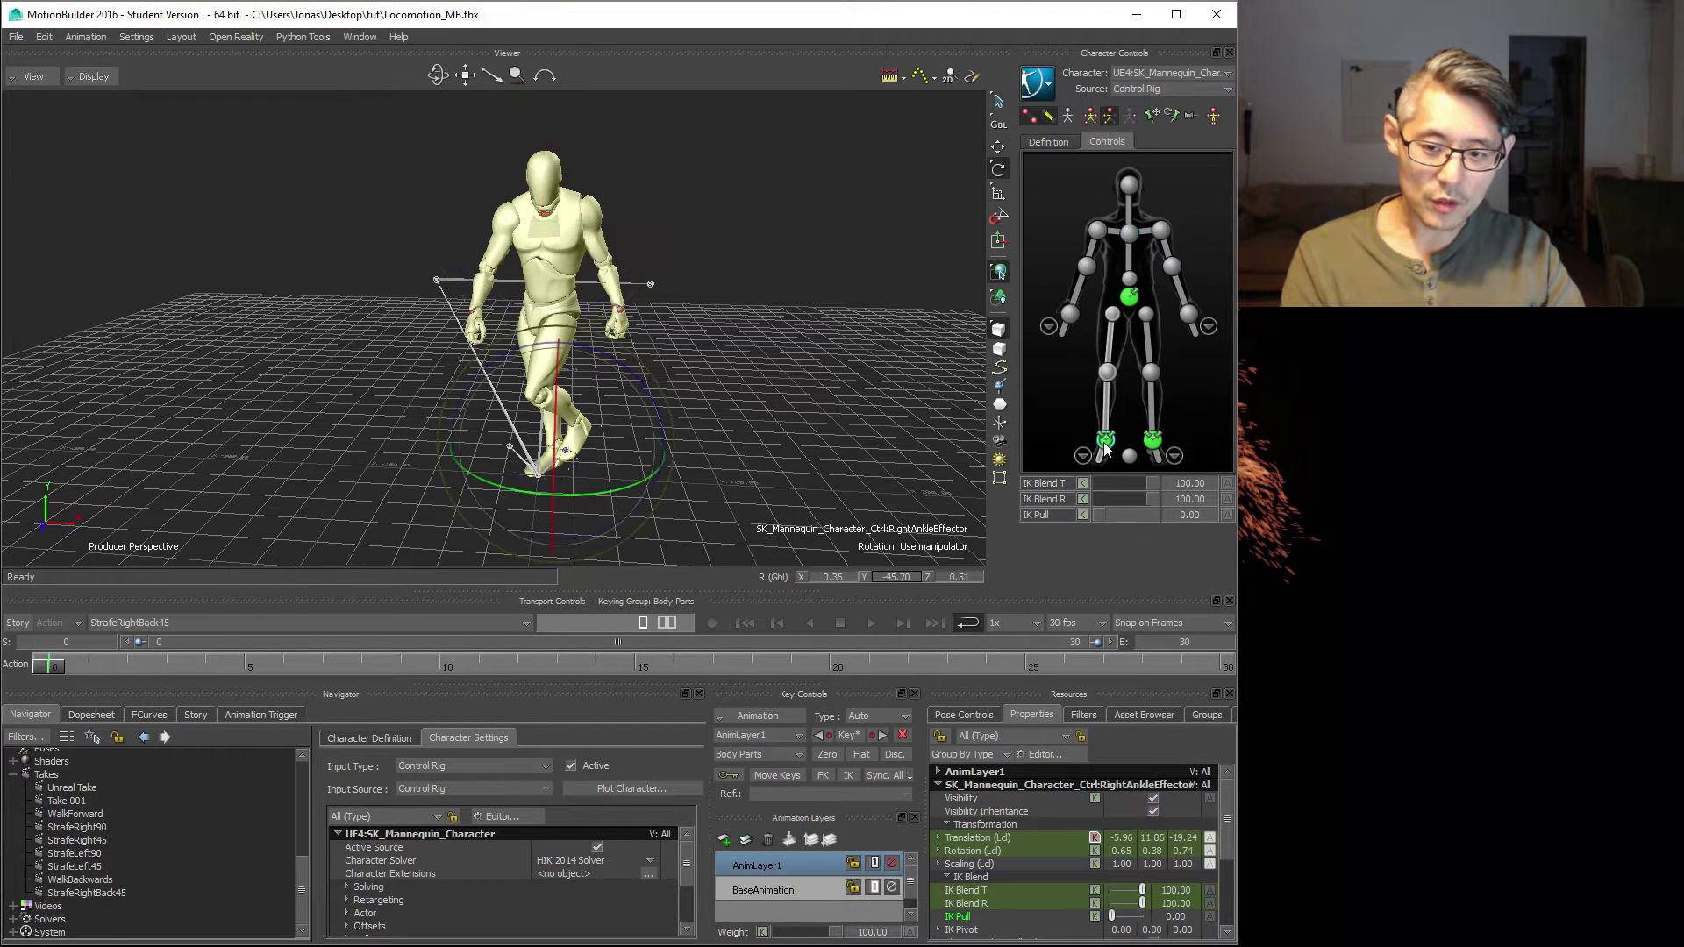
pyautogui.moveTo(509, 475); pyautogui.dragTo(512, 482)
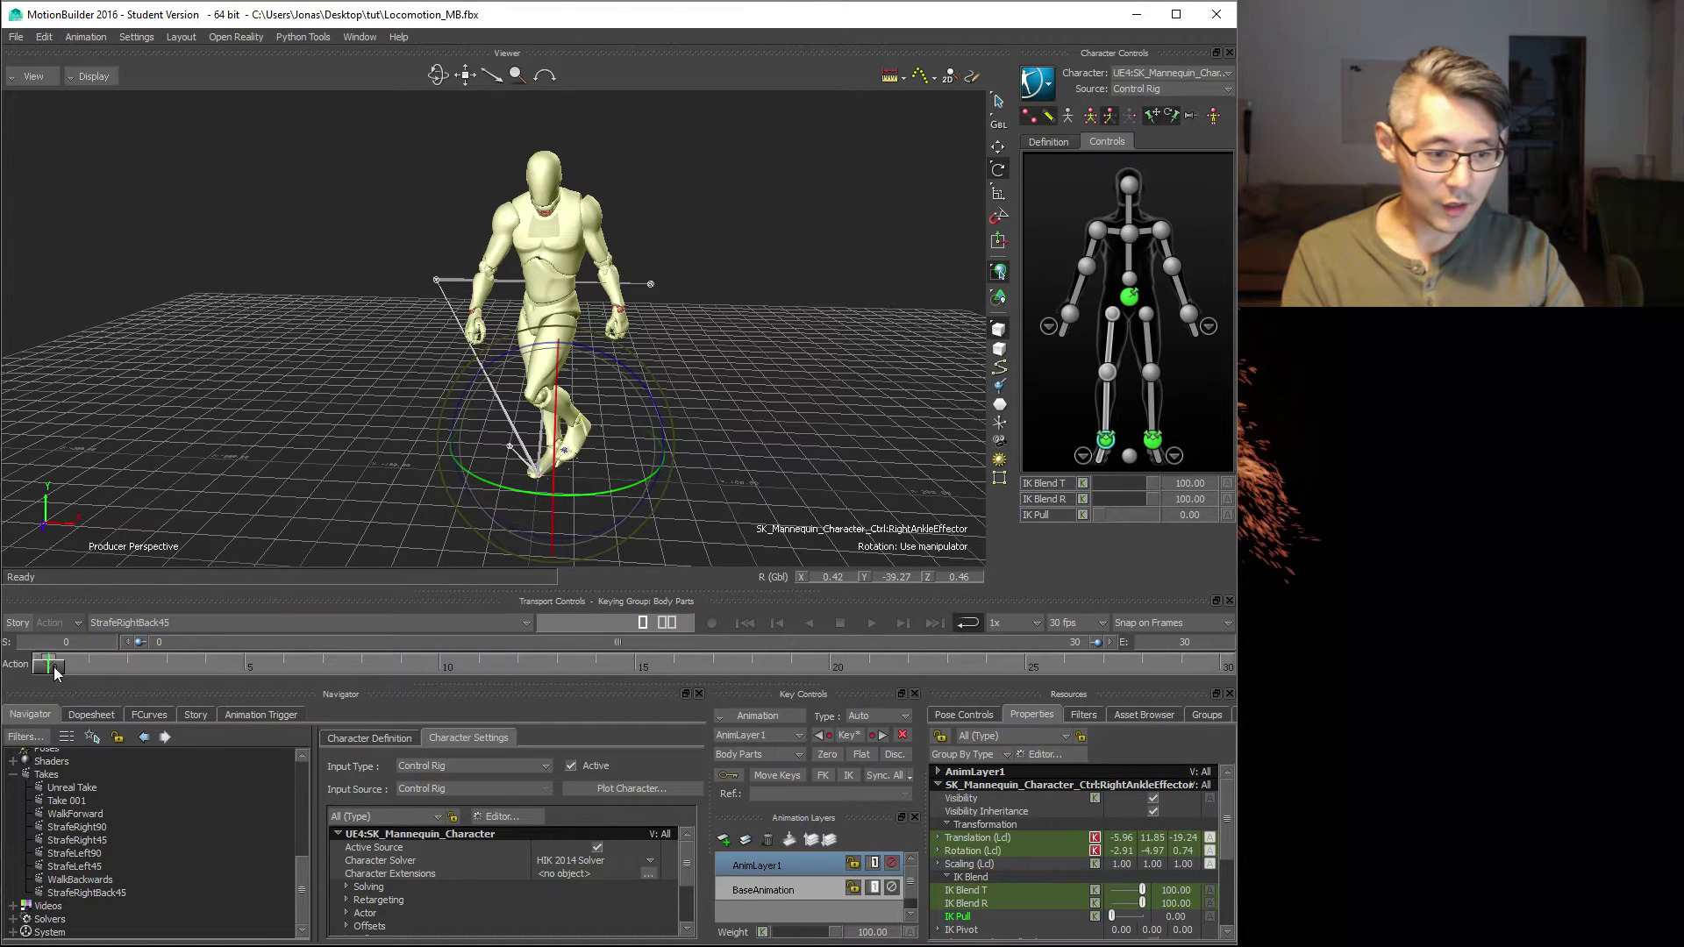
pyautogui.moveTo(54, 666); pyautogui.dragTo(648, 610)
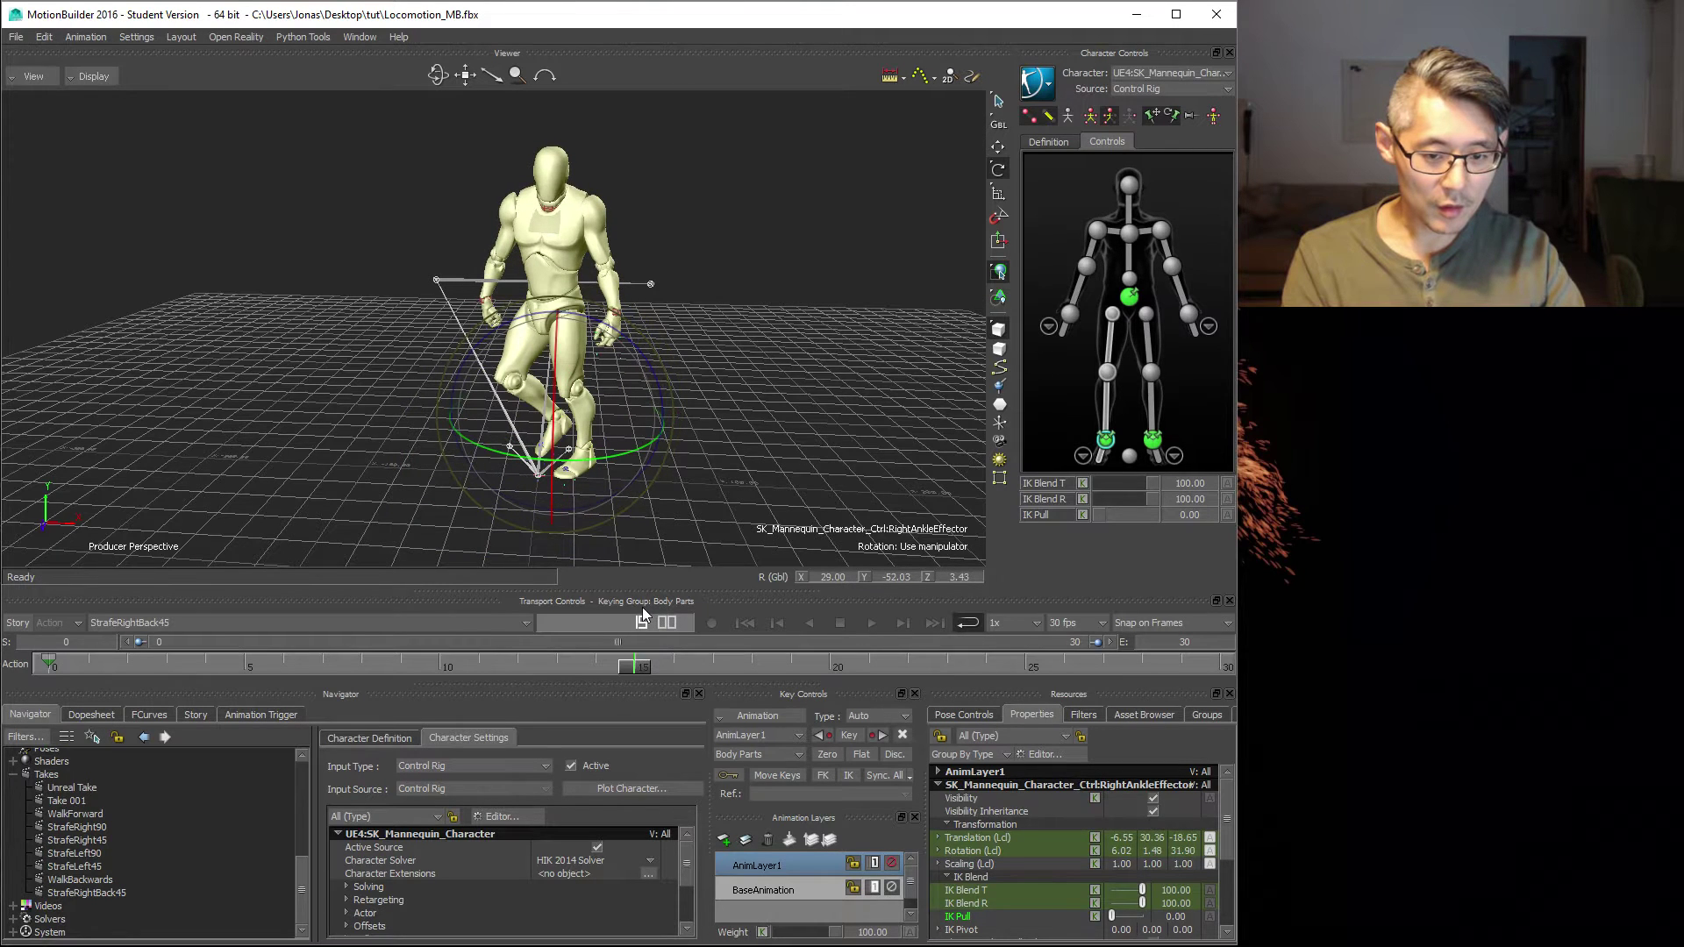
pyautogui.click(1153, 440)
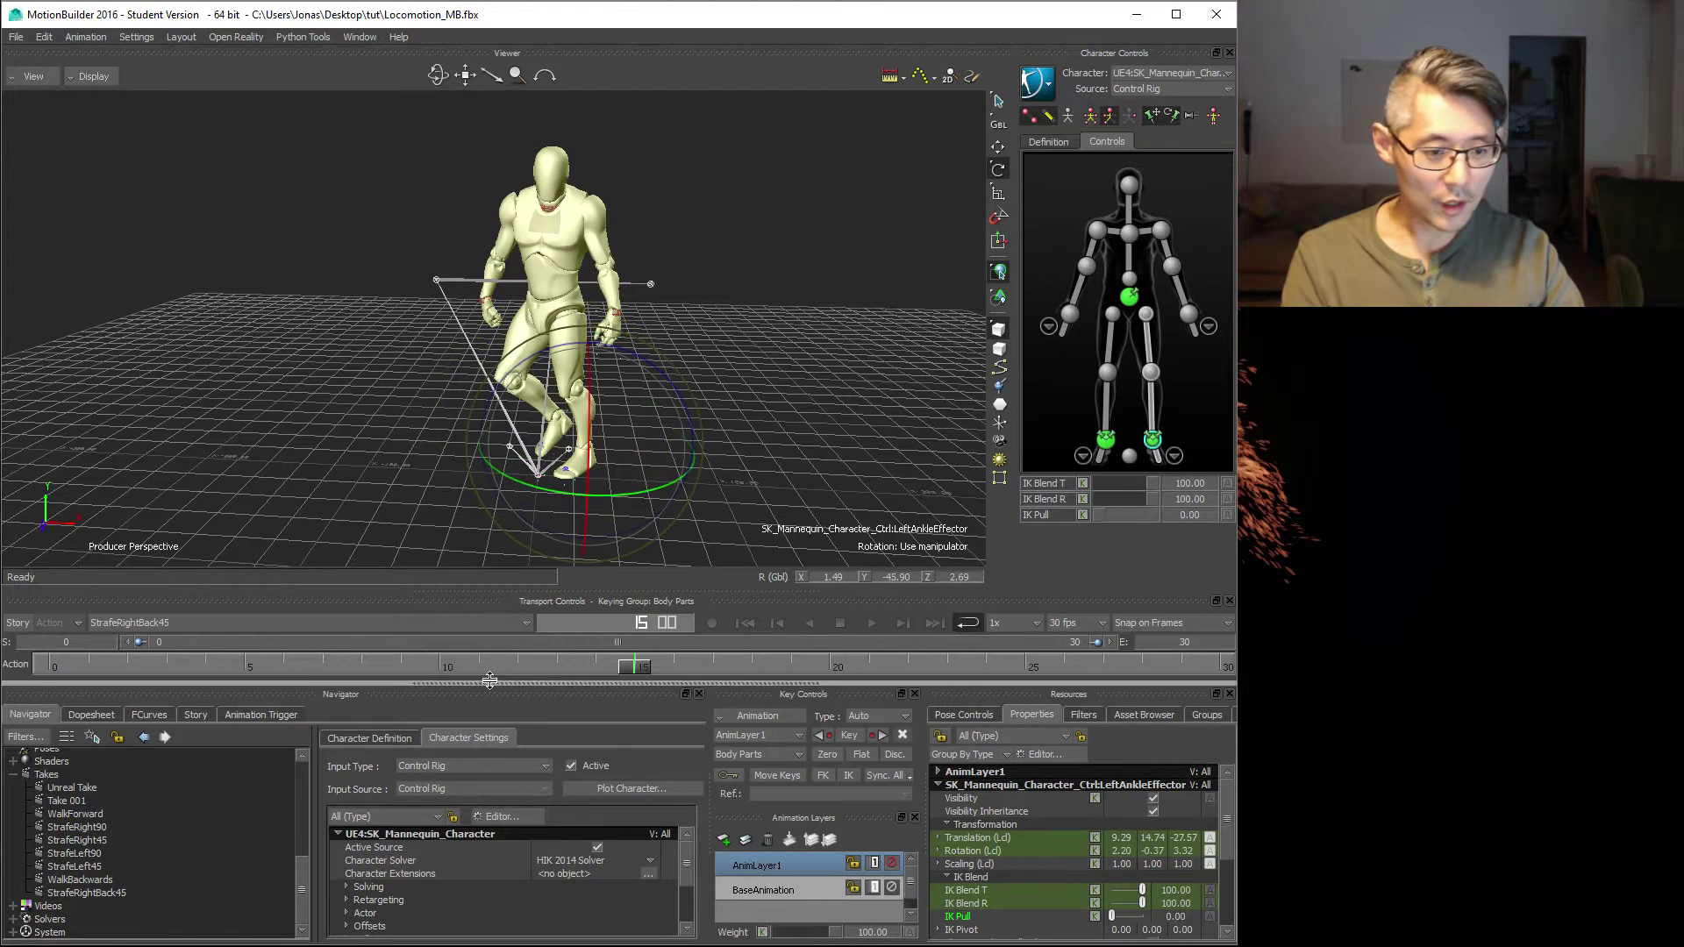
pyautogui.moveTo(560, 489); pyautogui.dragTo(570, 490)
# - Key the adjusted foot pose and merge both animation layers
pyautogui.click(849, 734)
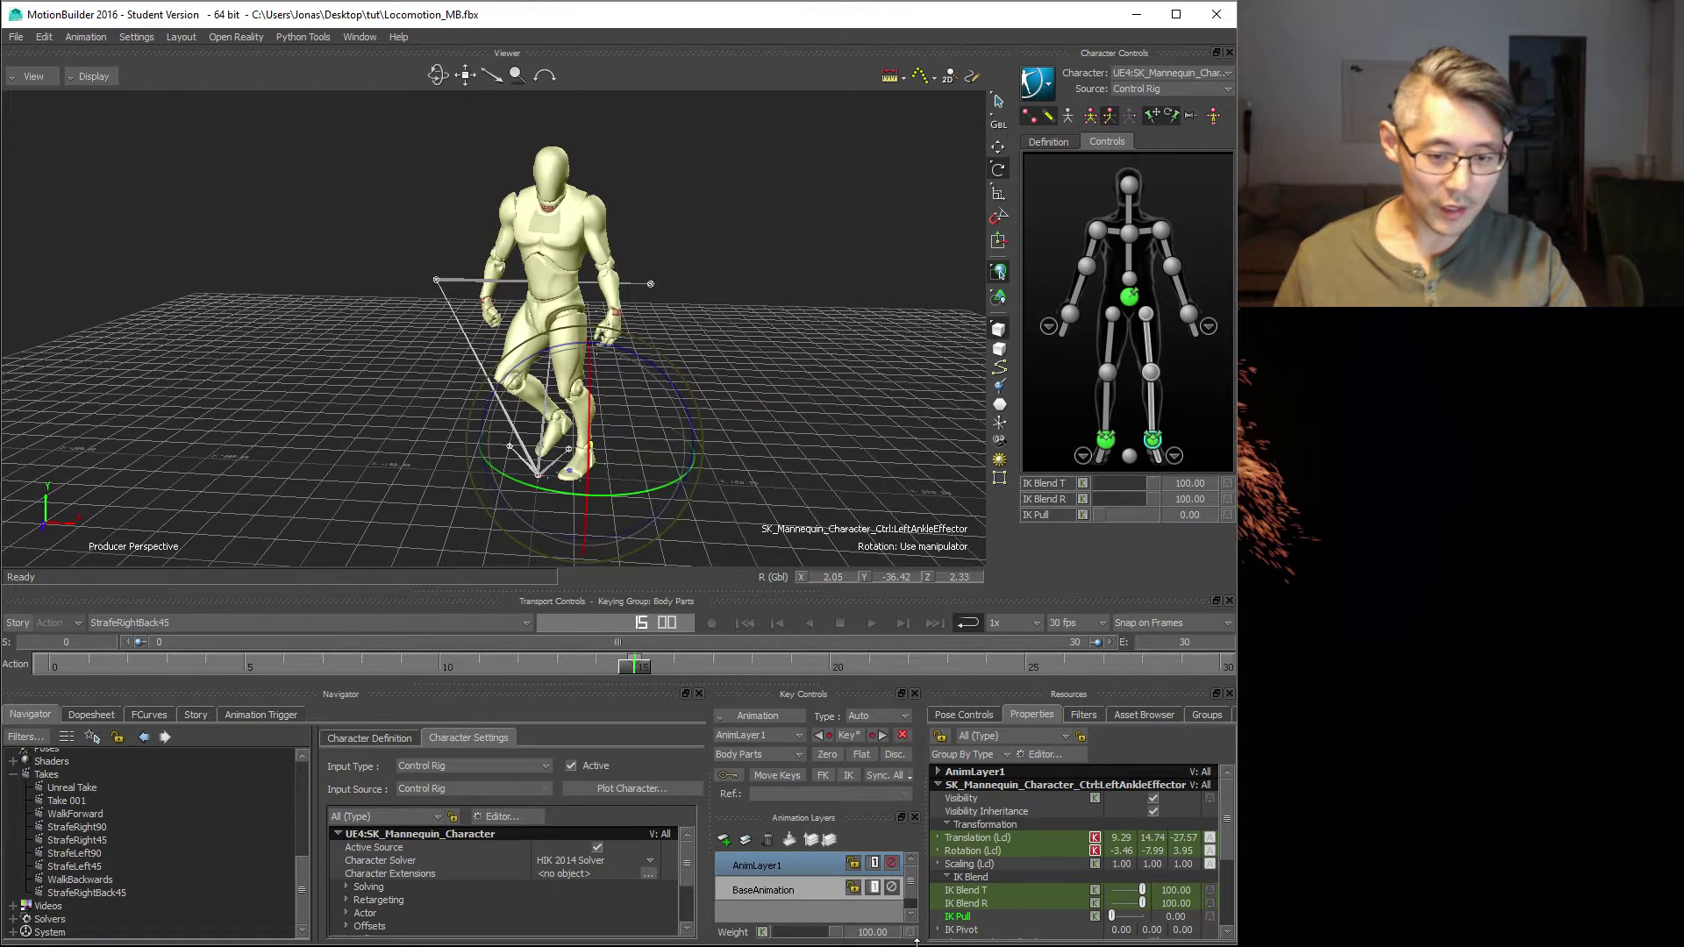
pyautogui.keyDown('ctrl'); pyautogui.click(772, 890); pyautogui.keyUp('ctrl')
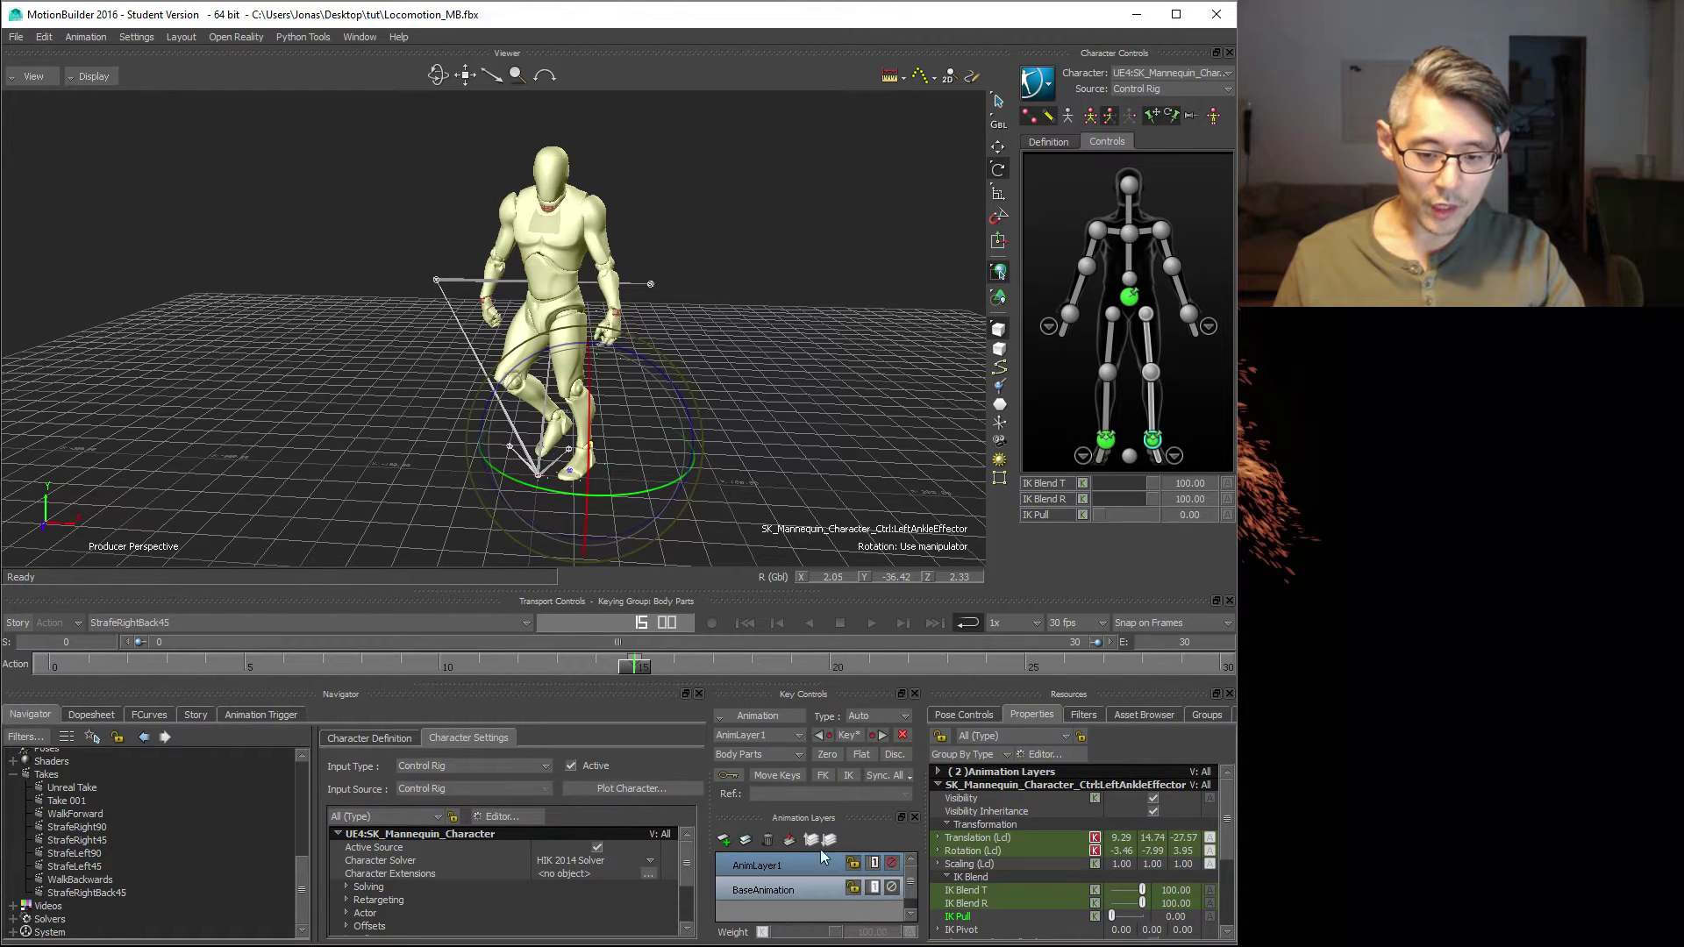
pyautogui.click(789, 840)
pyautogui.click(564, 619)
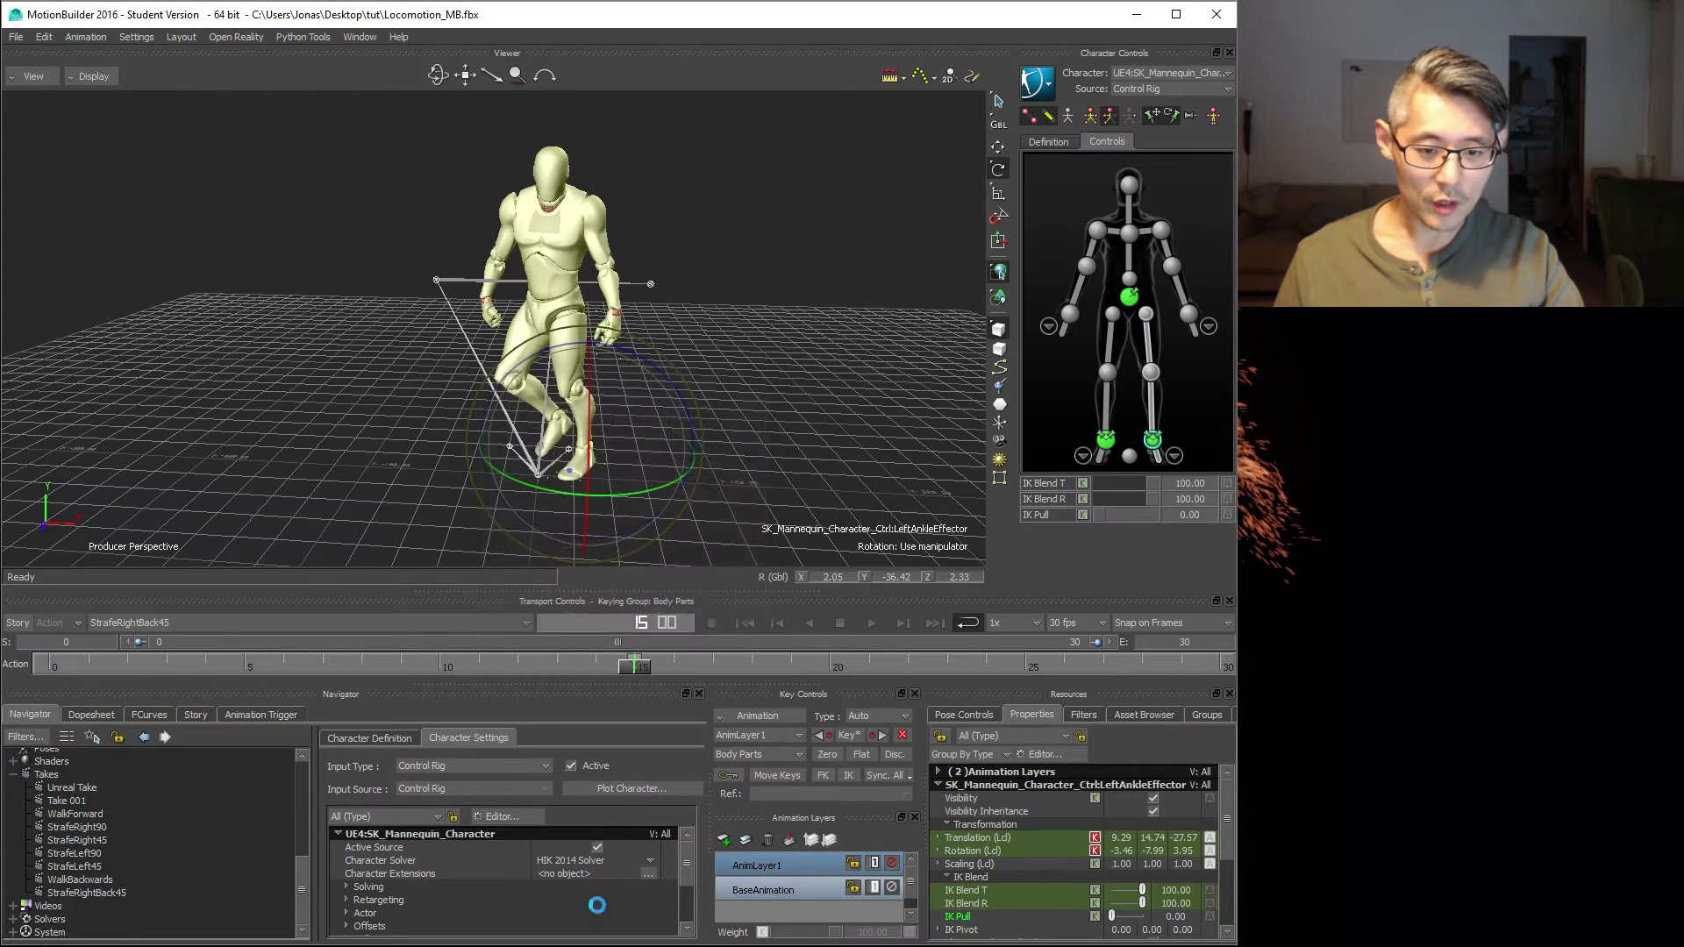
# - Plot the control-rig animation onto the skeleton and play it back to review
pyautogui.click(613, 790)
pyautogui.click(567, 537)
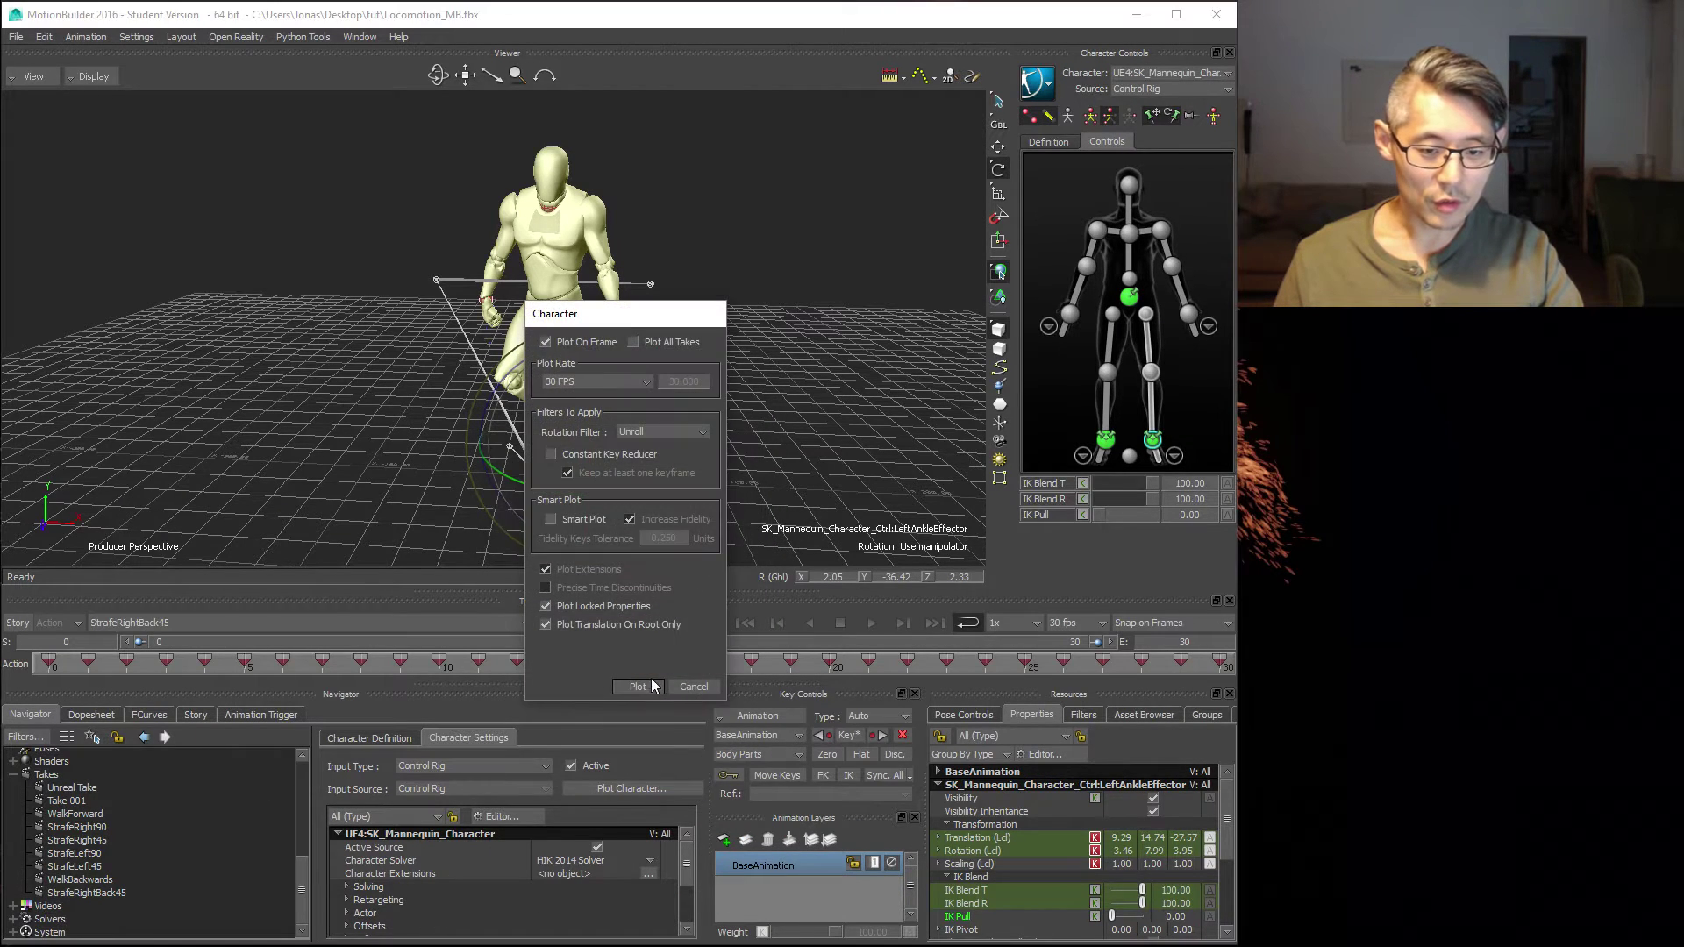
pyautogui.click(644, 686)
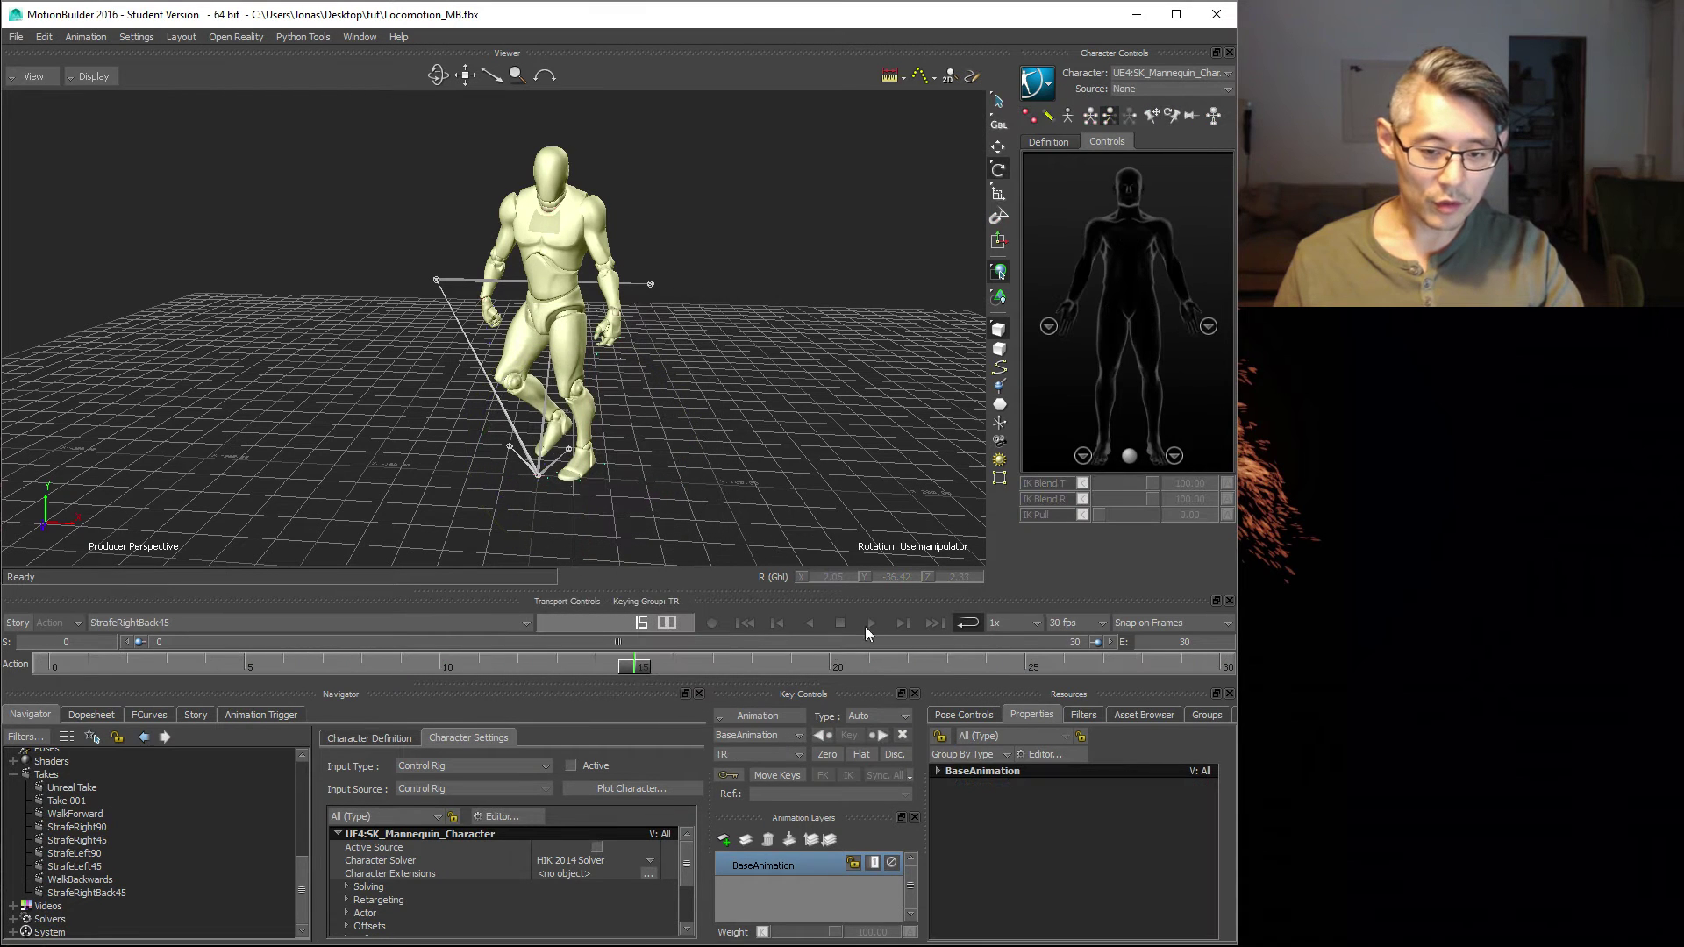
pyautogui.click(873, 621)
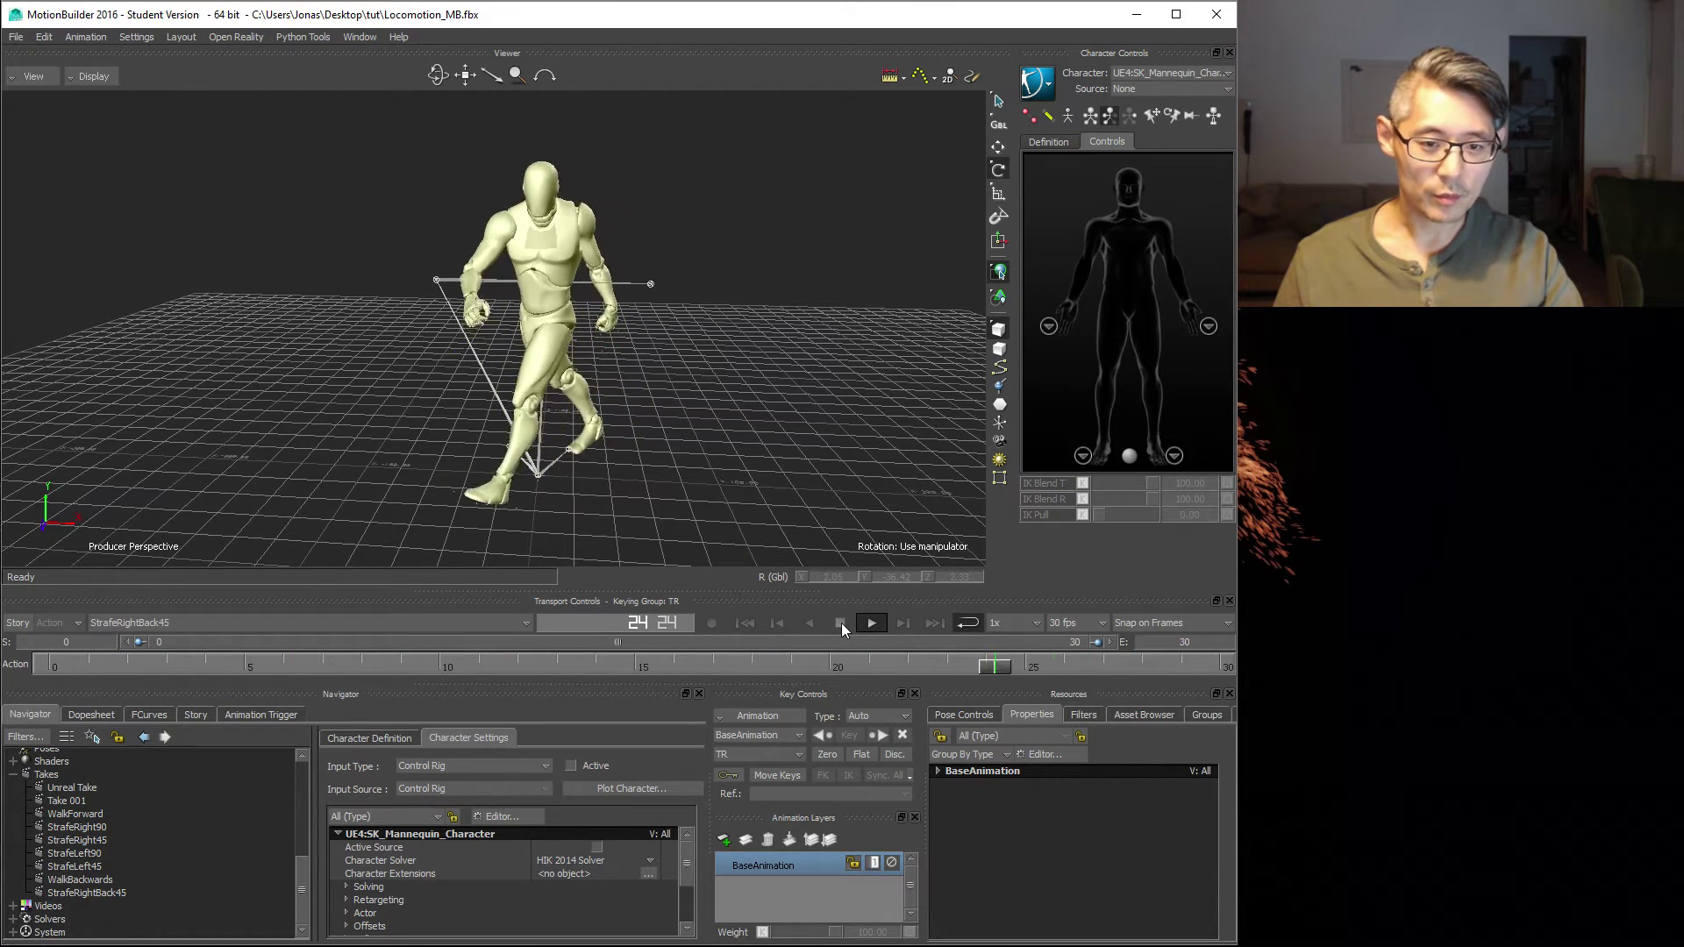
pyautogui.click(840, 623)
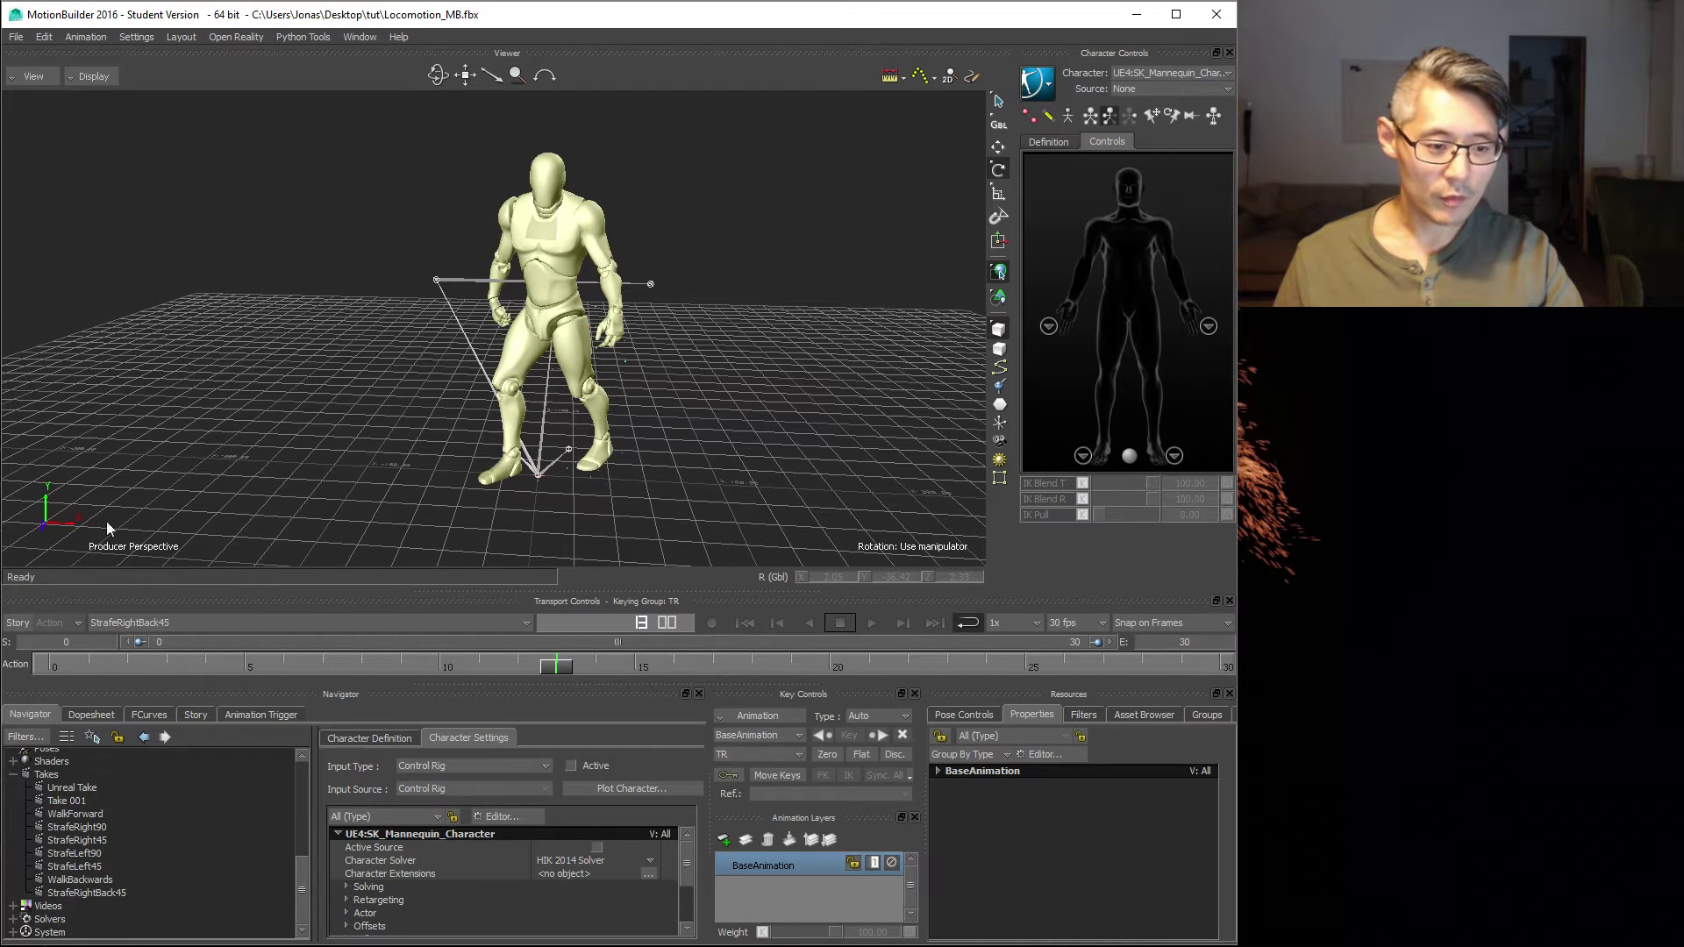
# - Select the UE4:root branch and open the Motion File Export dialog
pyautogui.click(16, 36)
pyautogui.moveTo(85, 36)
pyautogui.moveTo(15, 36)
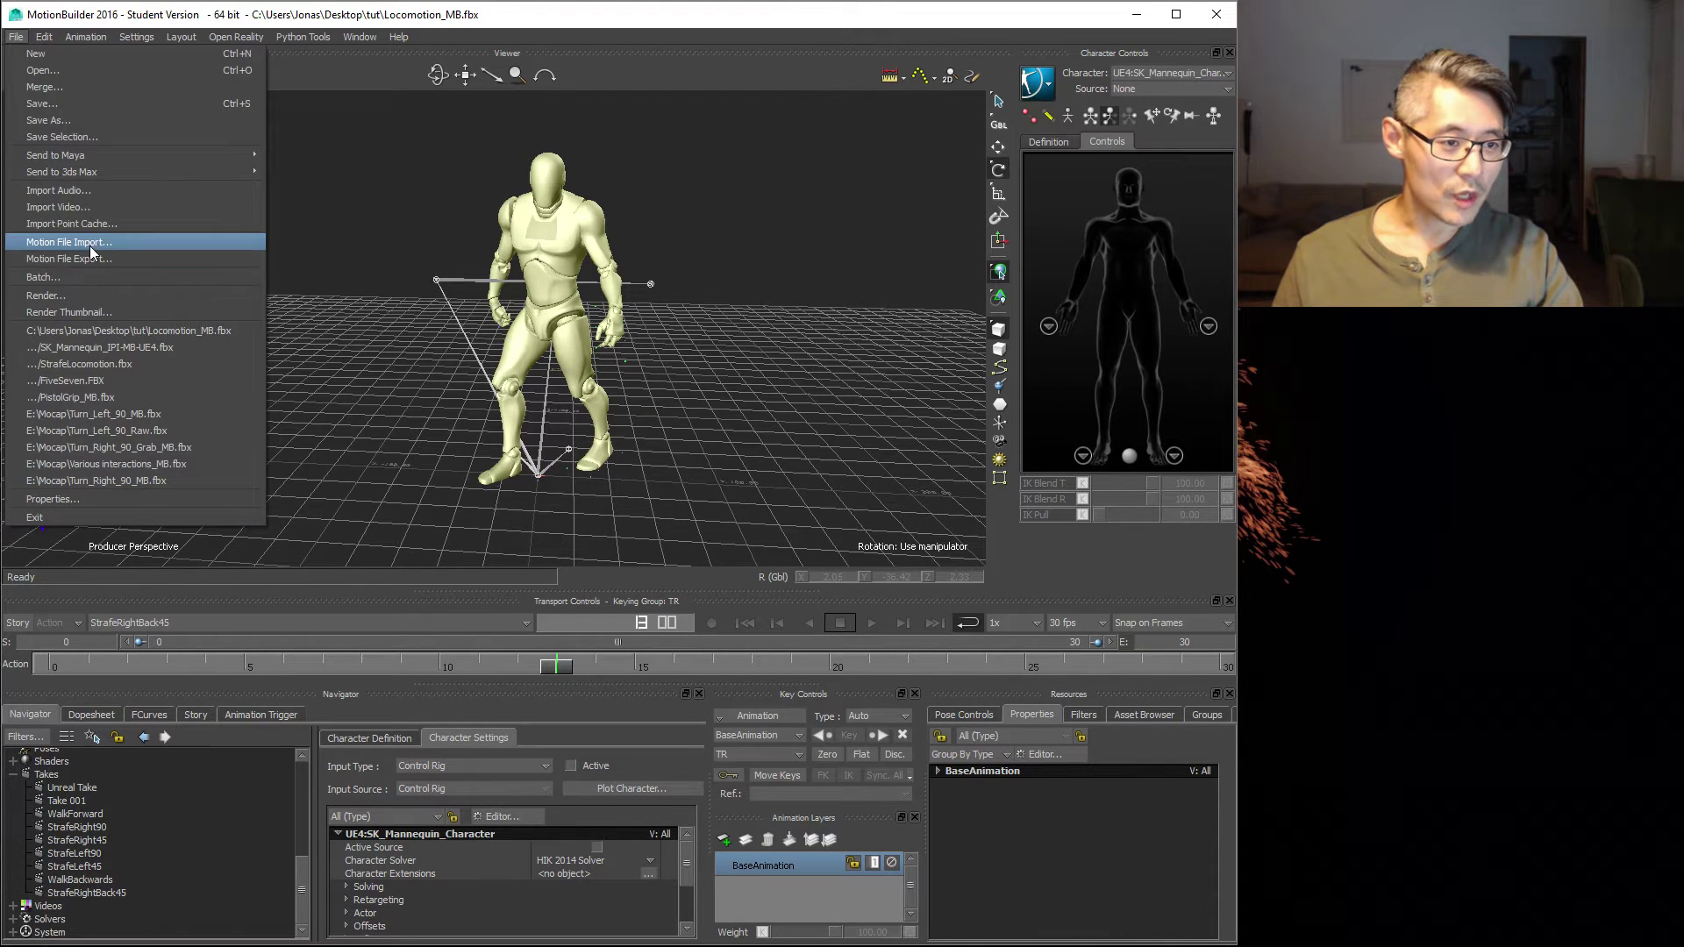
pyautogui.click(302, 765)
pyautogui.scroll(5, 302, 765)
pyautogui.click(79, 782)
pyautogui.rightClick(79, 782)
pyautogui.click(157, 752)
pyautogui.click(18, 38)
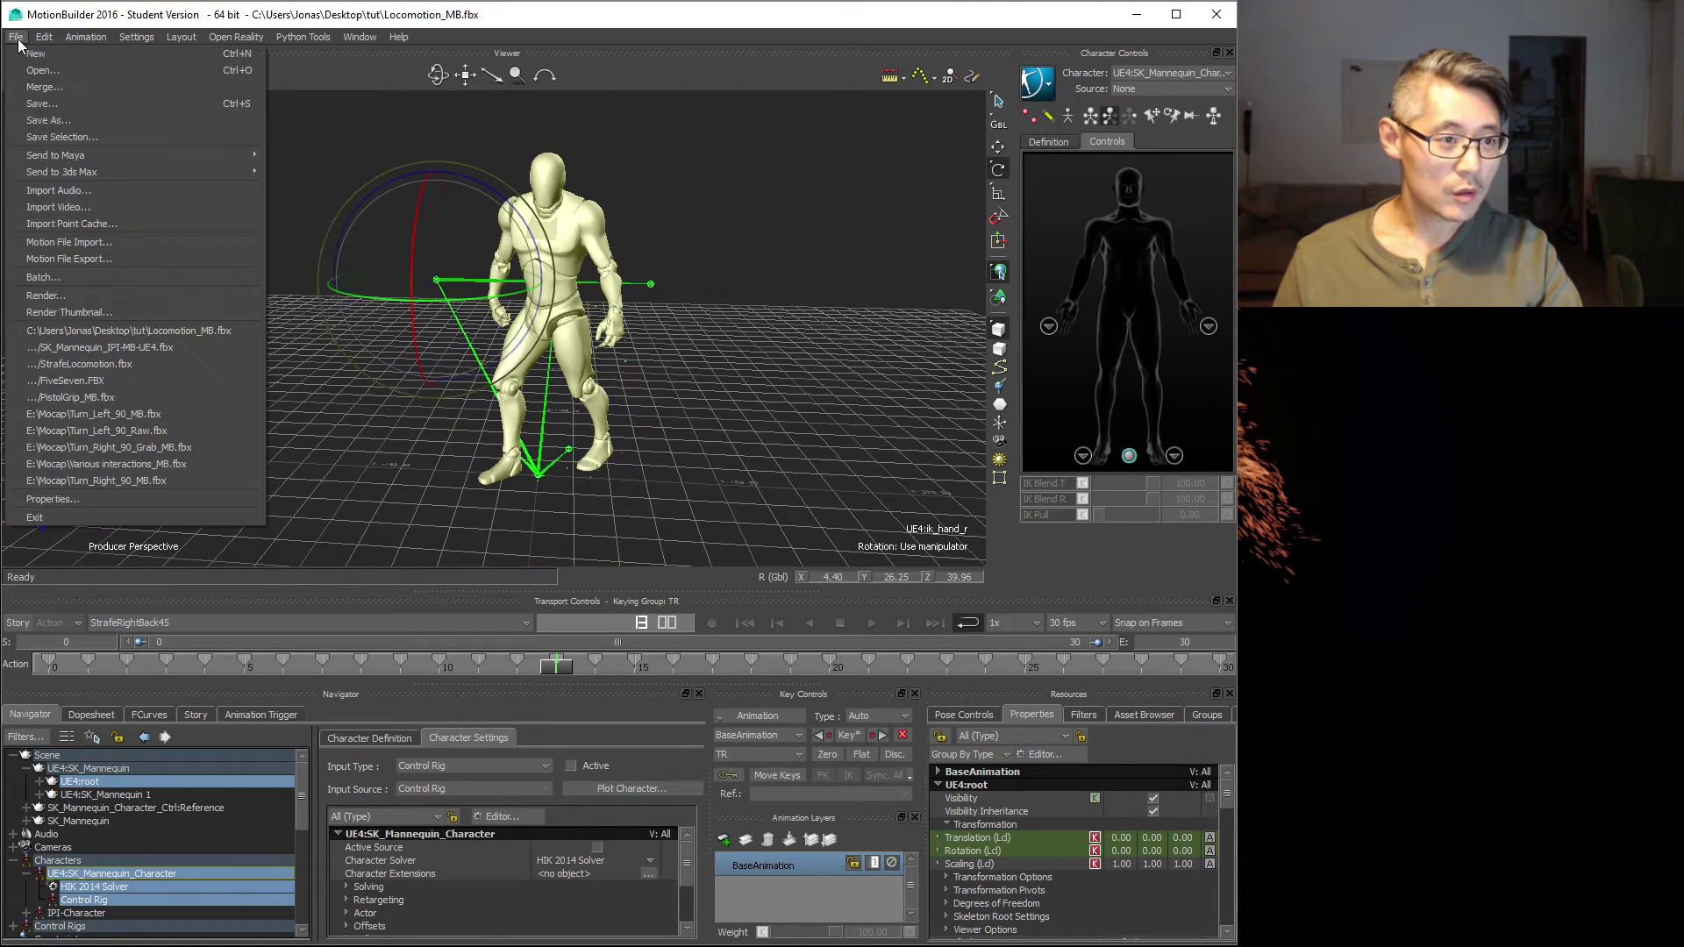
pyautogui.click(81, 258)
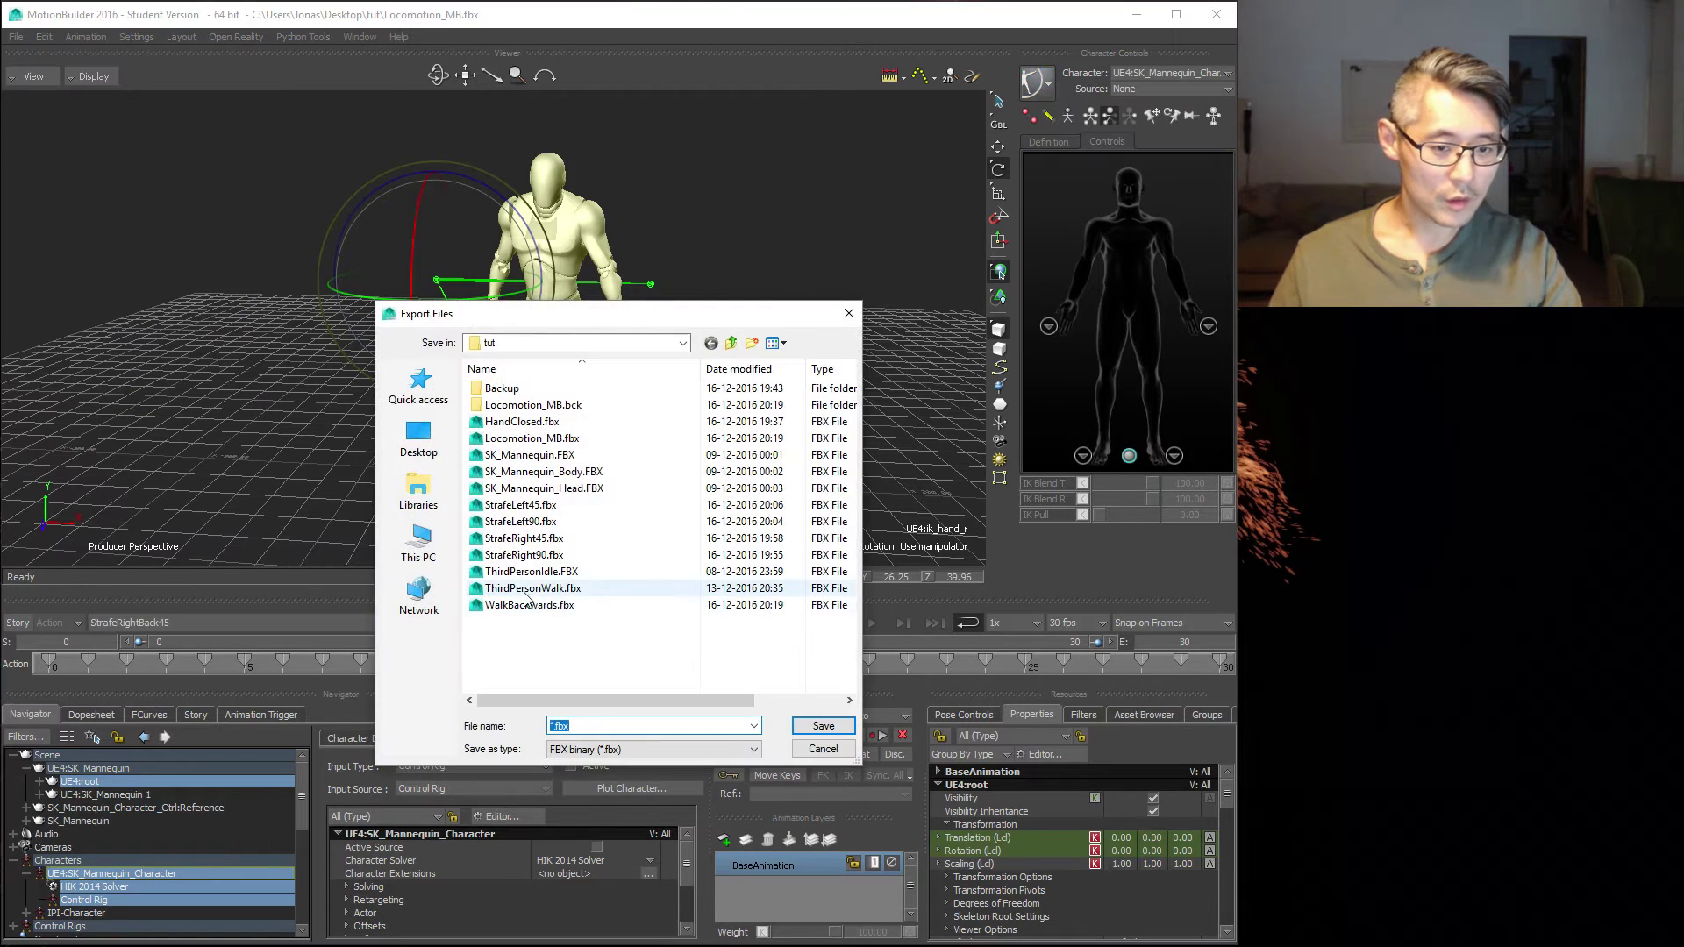
# - Name the file StrafeRightBack45.fbx, tick only the StrafeRightBack45 take, and export
pyautogui.click(523, 538)
pyautogui.doubleClick(626, 728)
pyautogui.click(597, 726)
pyautogui.write('Back')
pyautogui.press('Return')
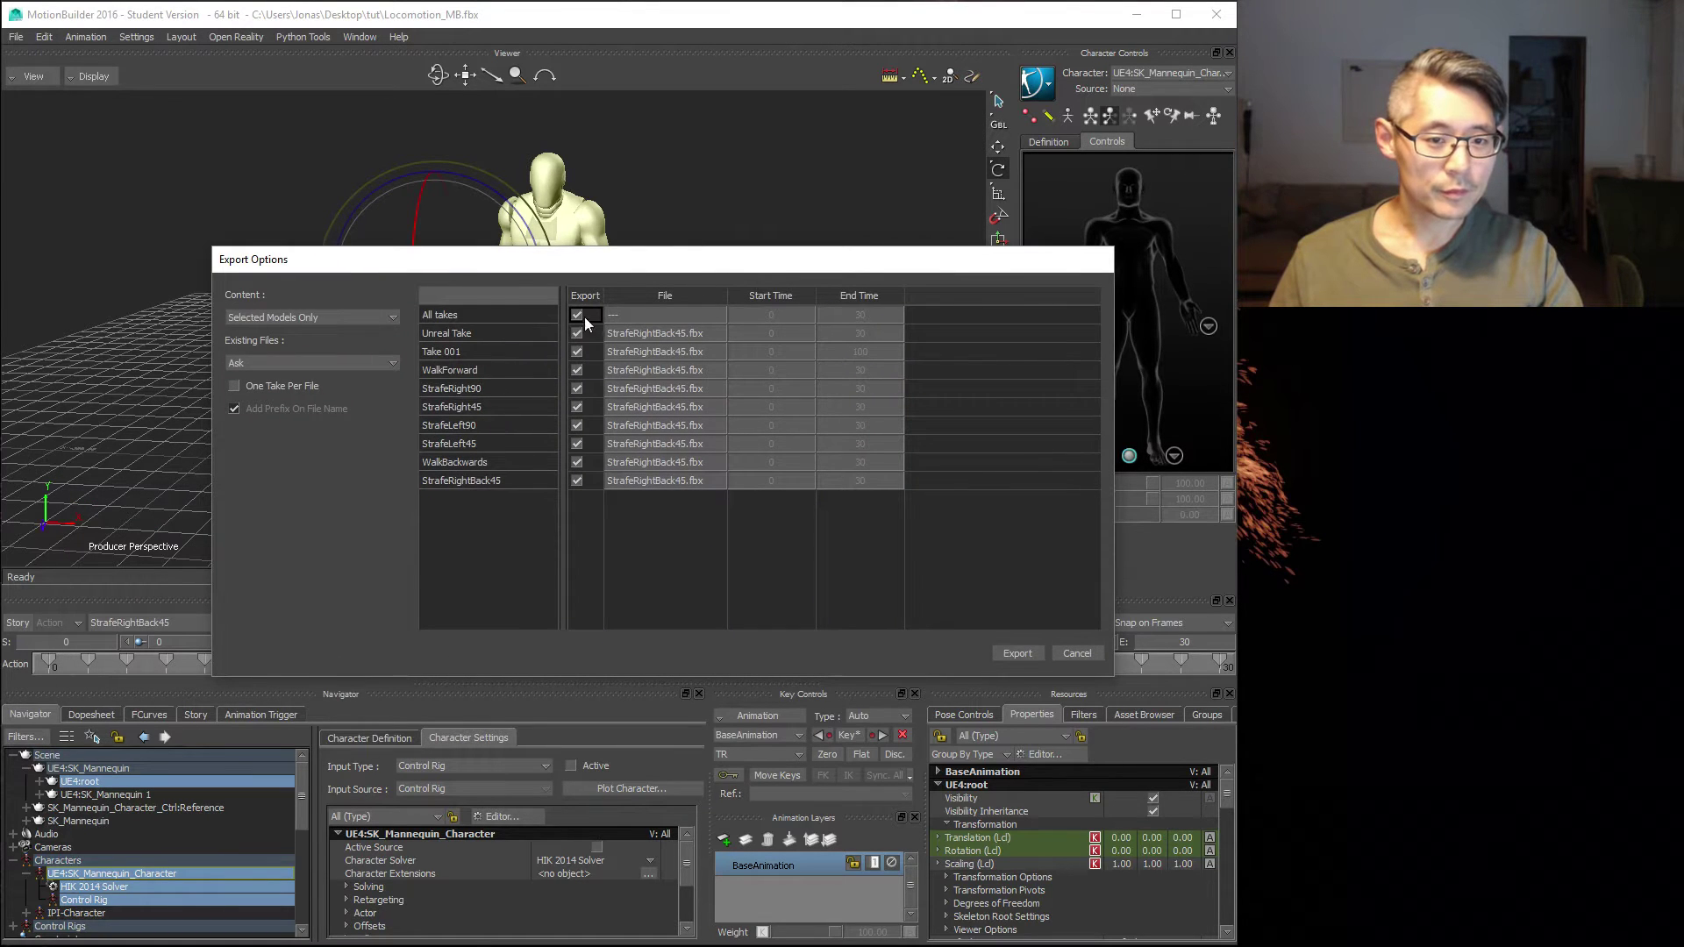
pyautogui.click(576, 315)
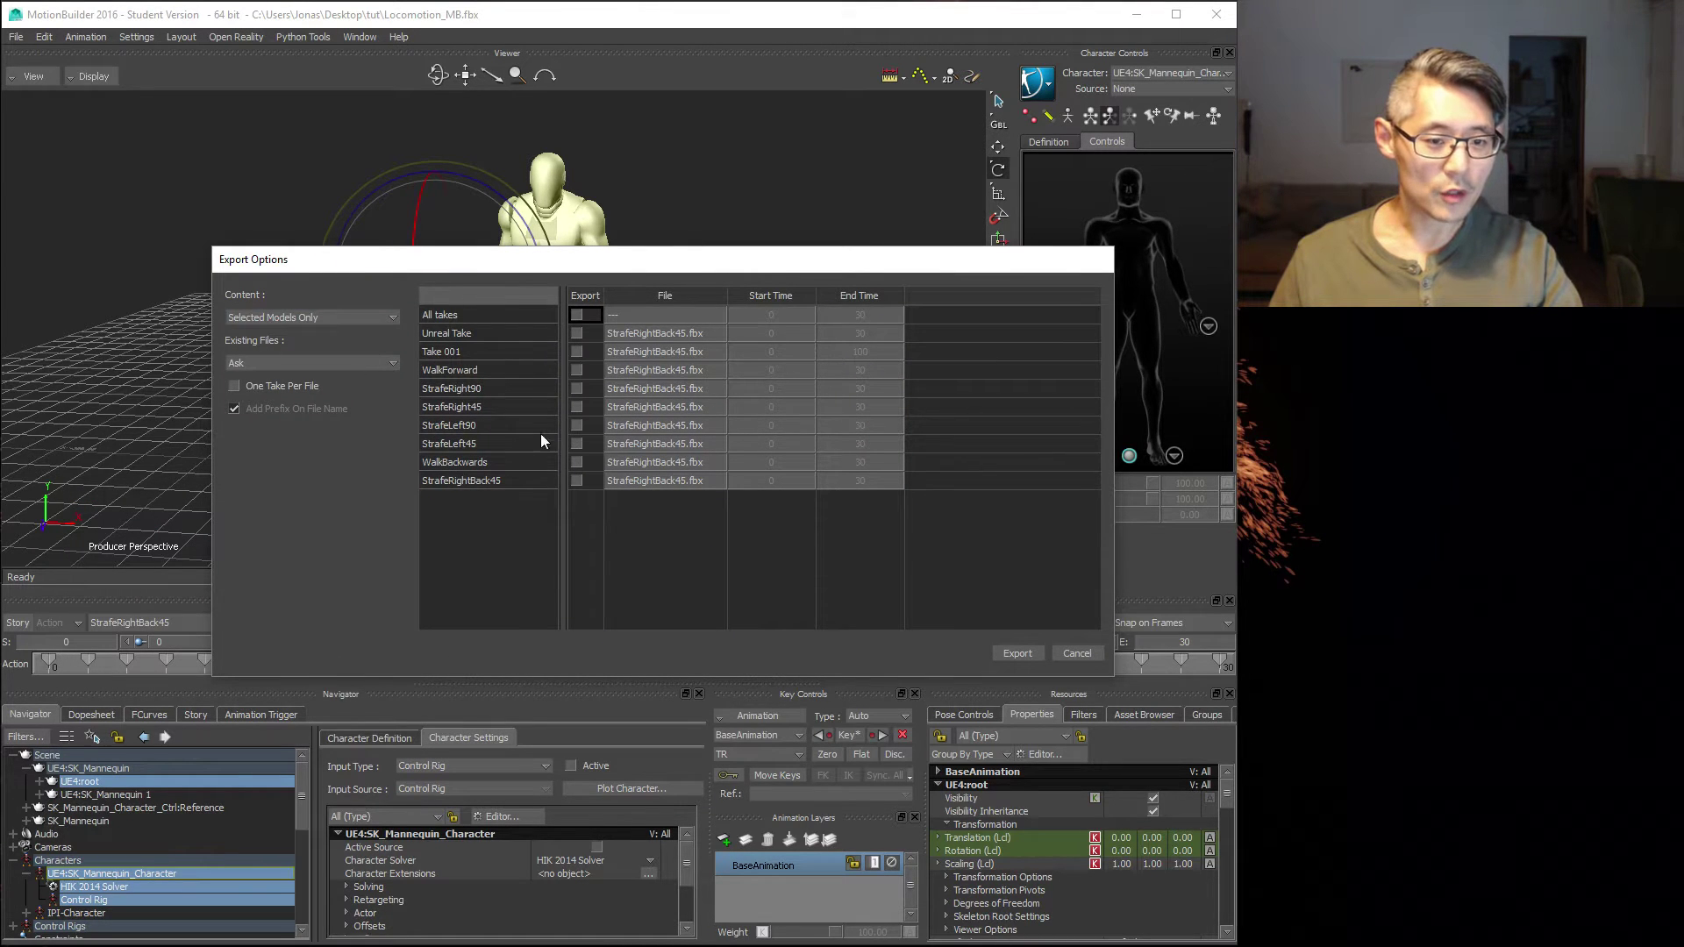
pyautogui.click(576, 481)
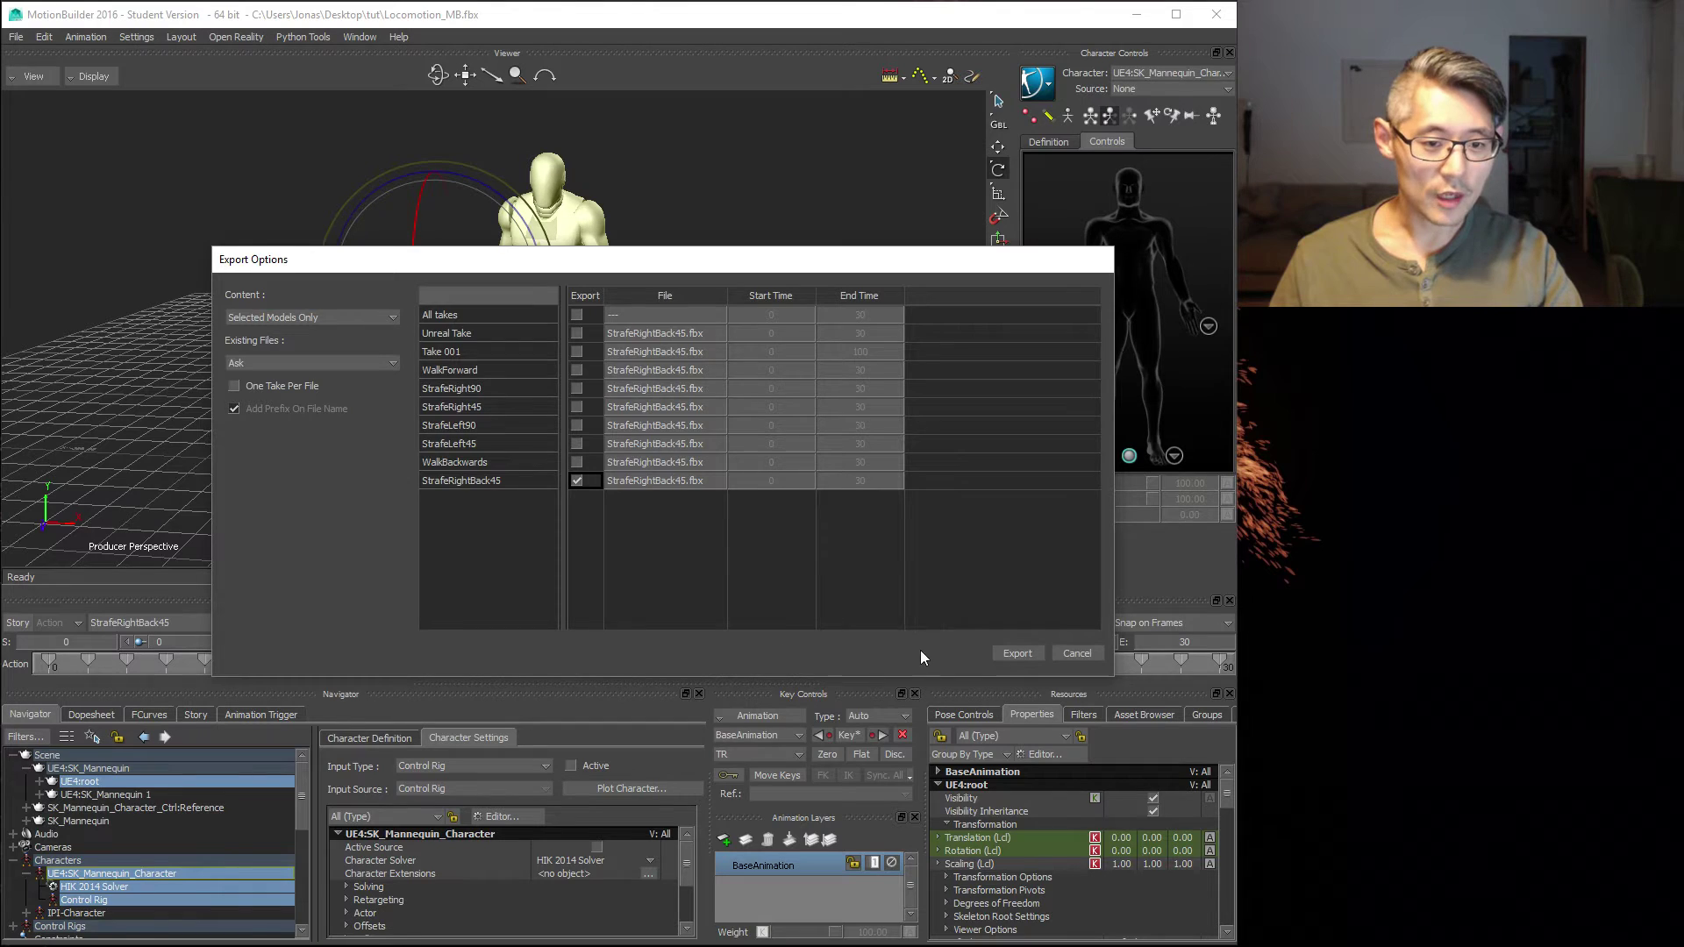
pyautogui.click(1018, 653)
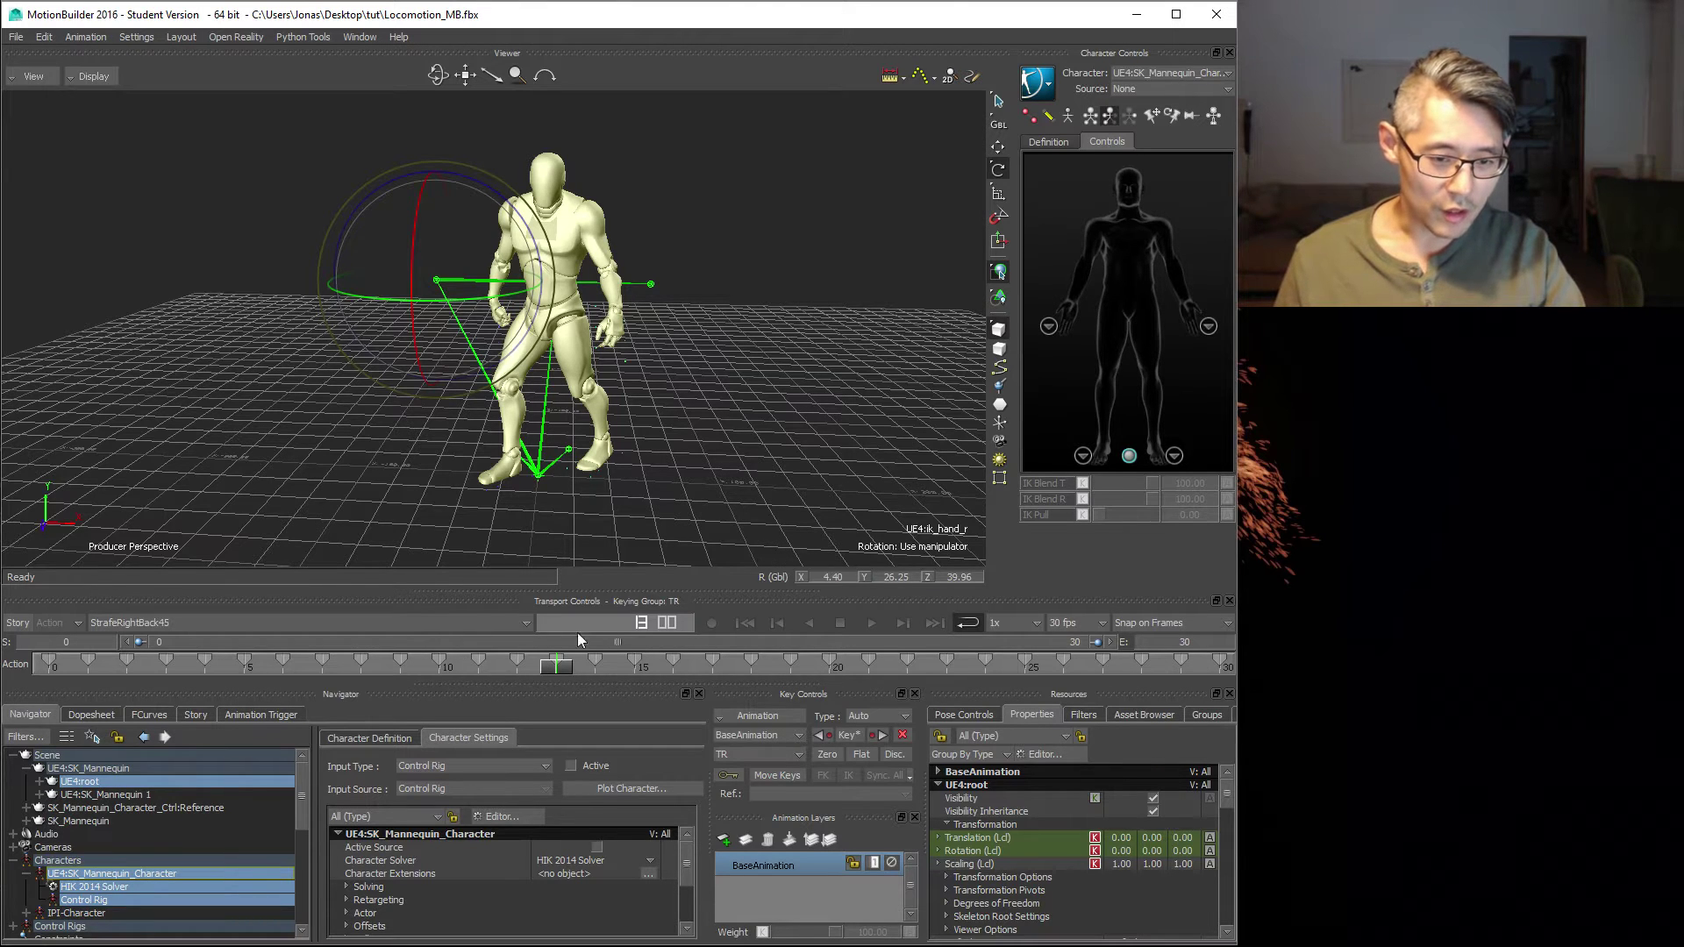
# - Switch to WalkBackwards, activate the control rig, and create Take 002 copying its data
pyautogui.click(523, 623)
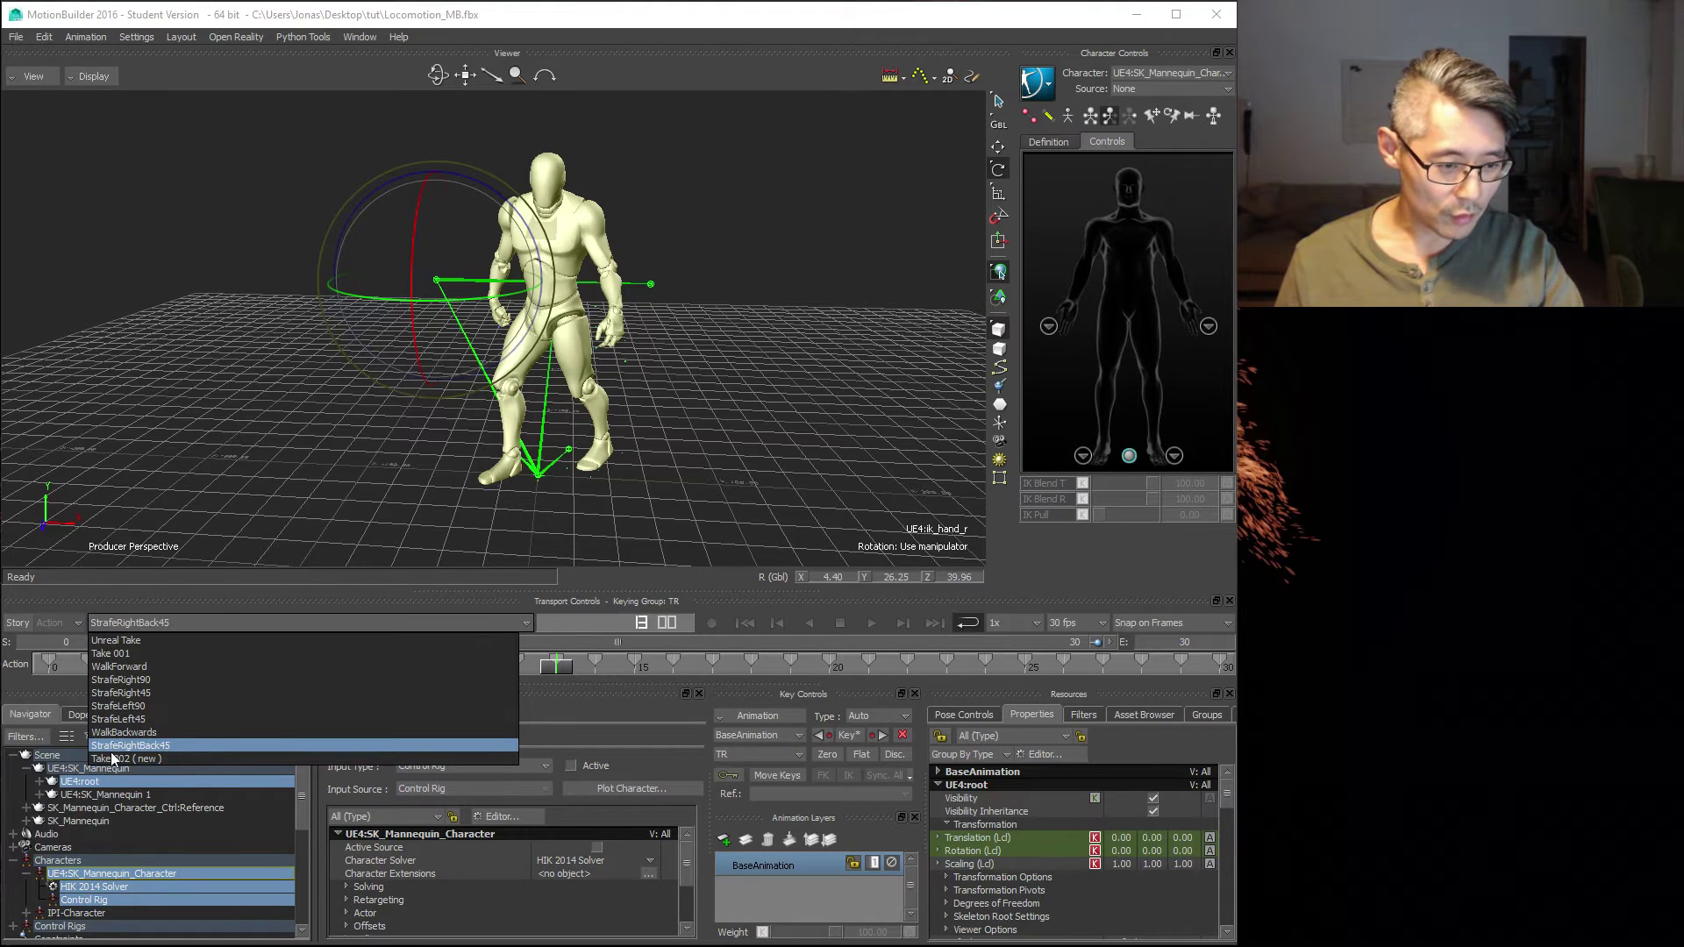
pyautogui.click(119, 733)
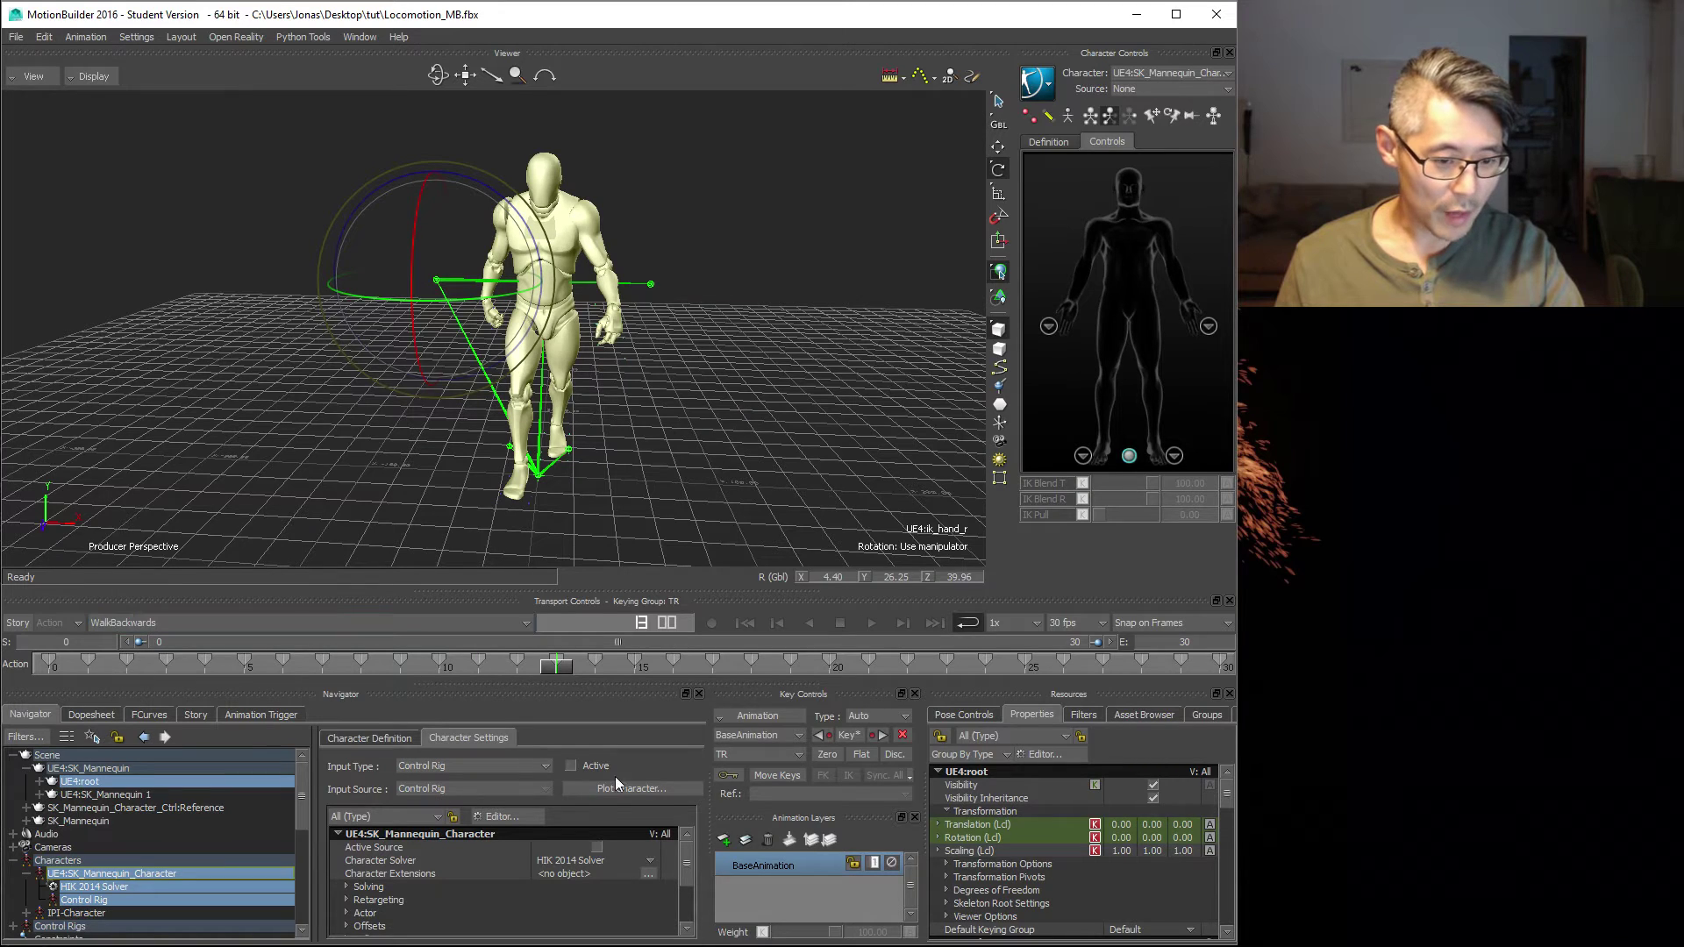
pyautogui.click(571, 765)
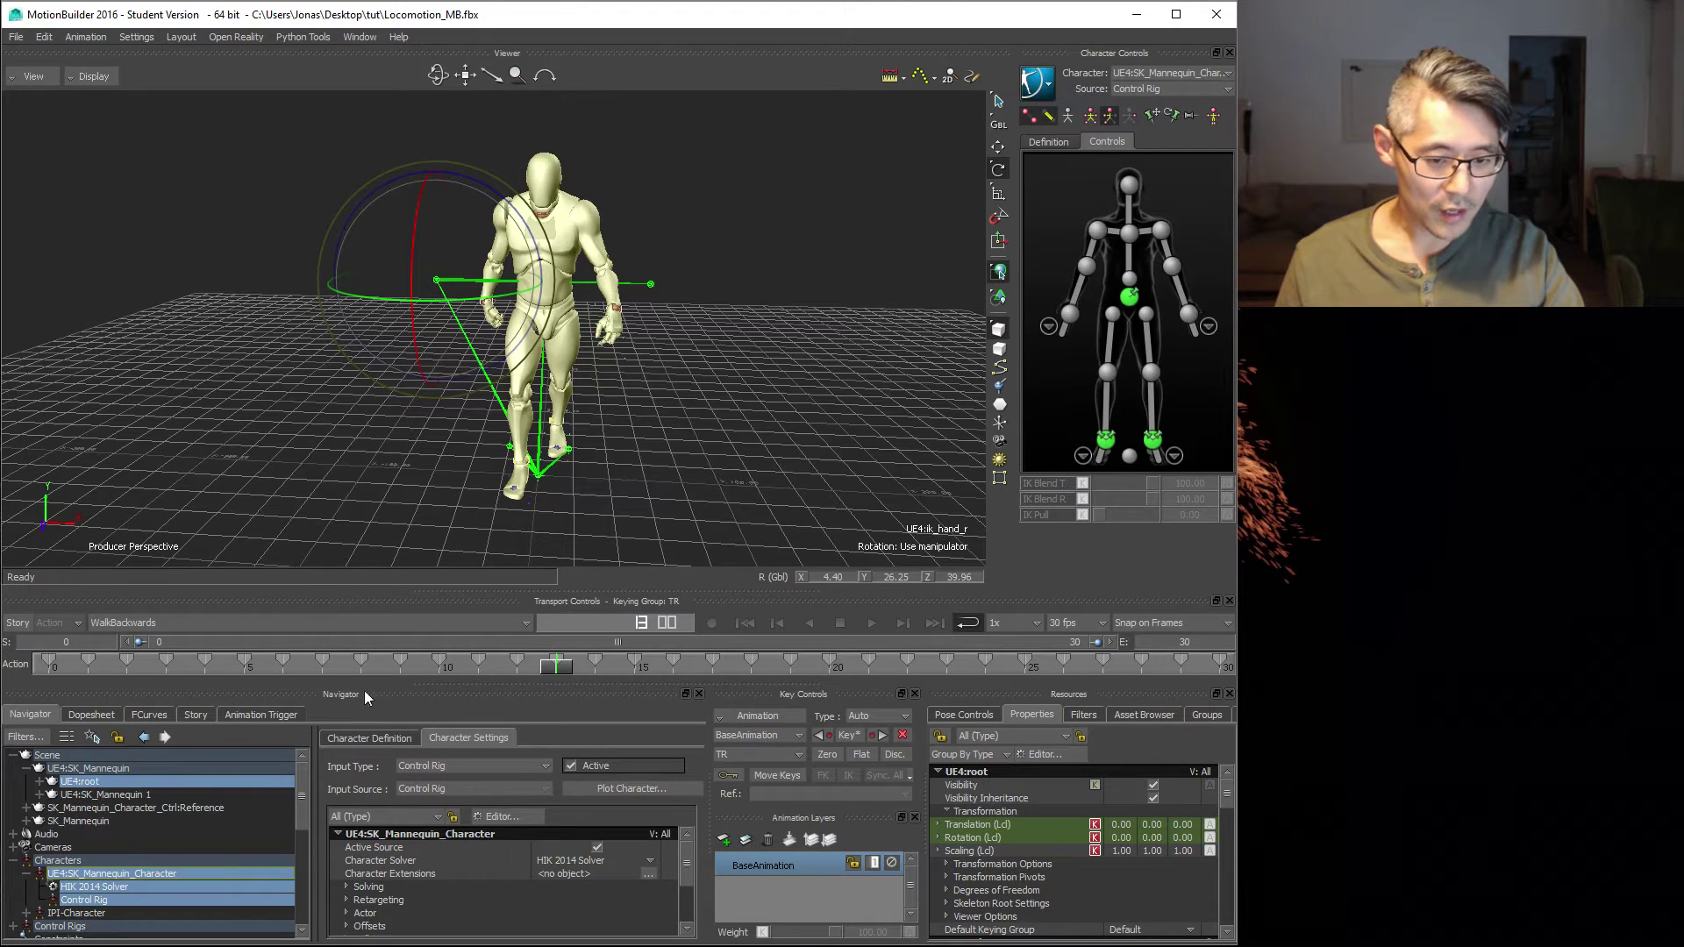
pyautogui.click(175, 623)
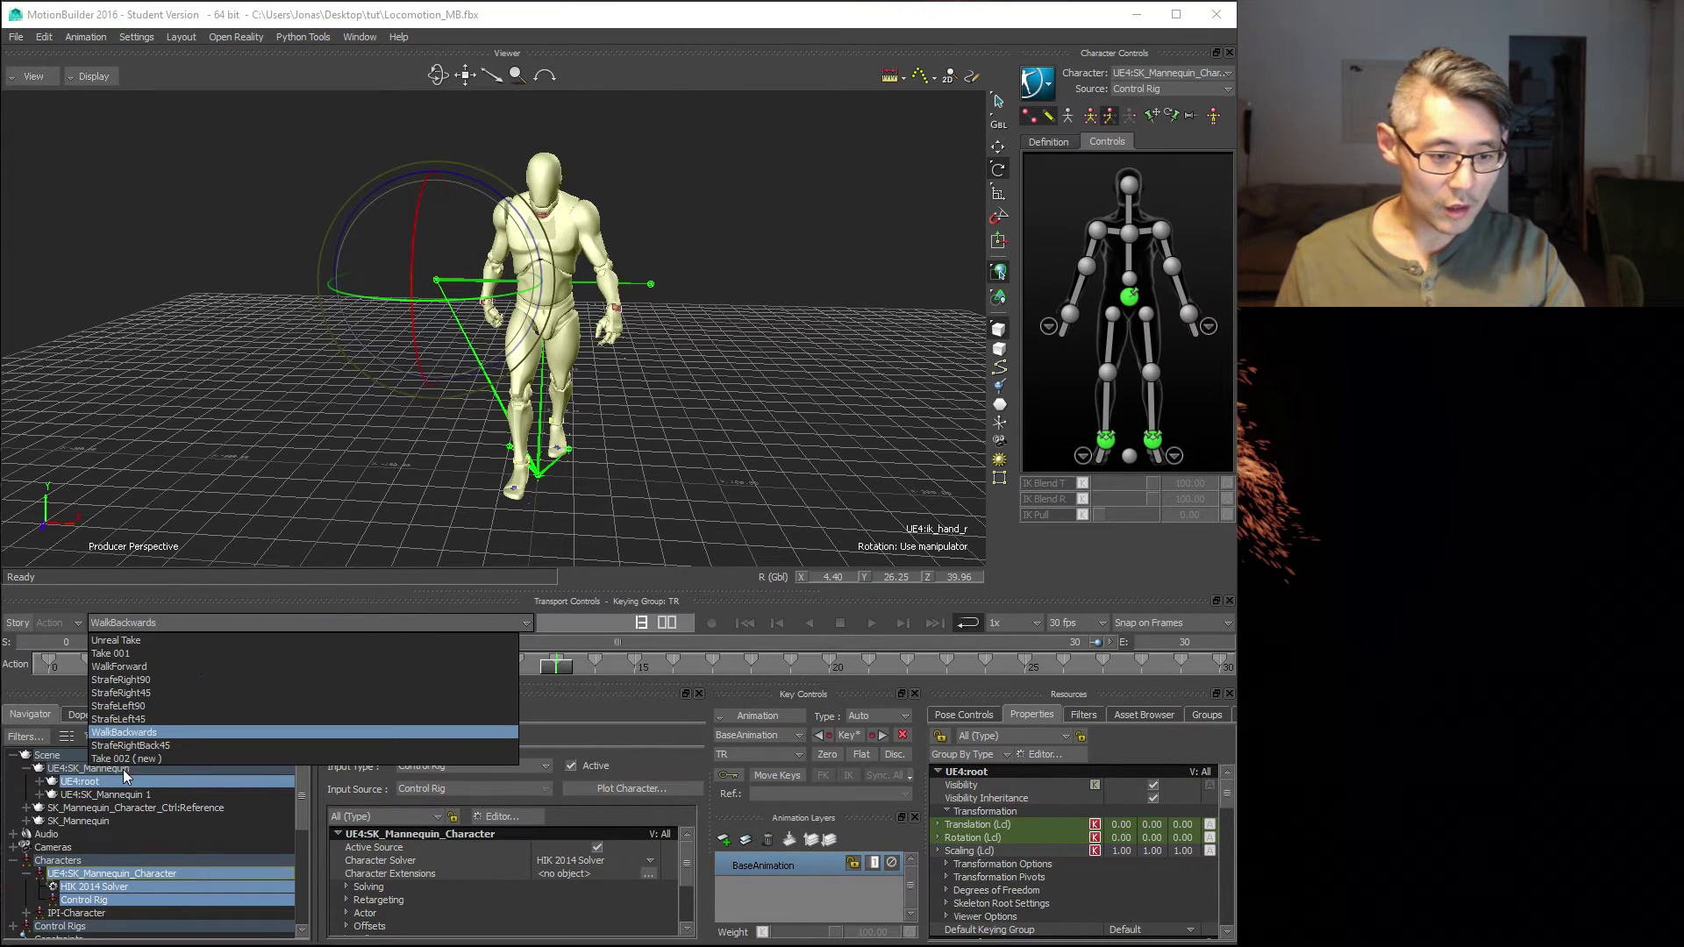
pyautogui.click(115, 759)
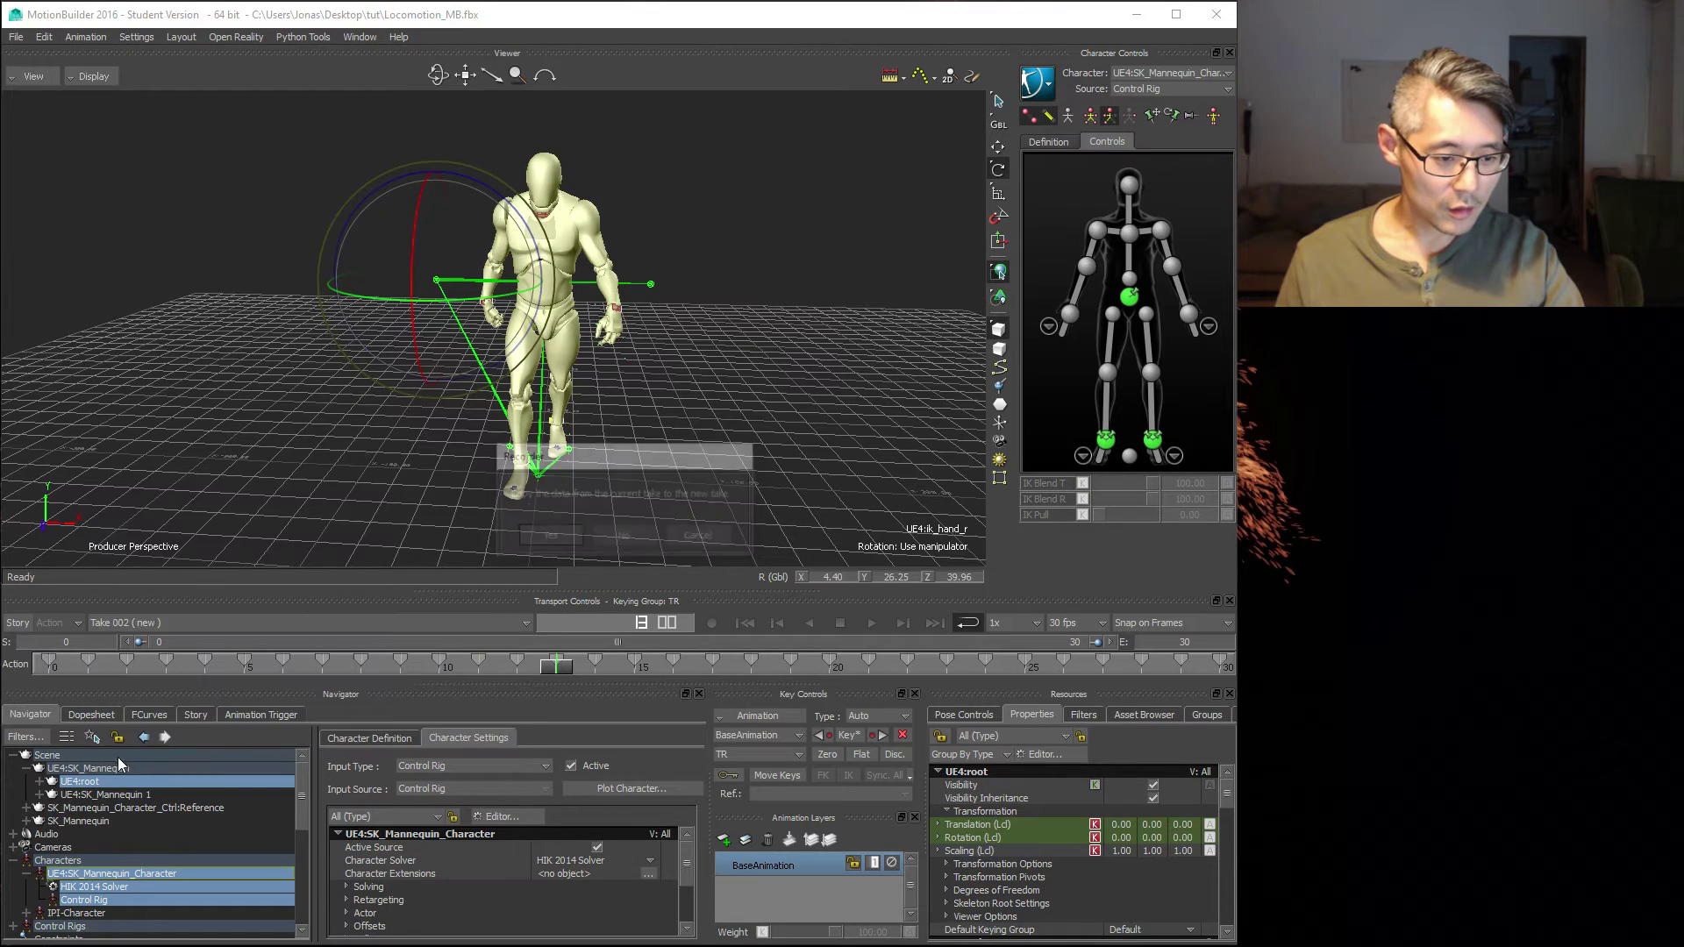
pyautogui.click(542, 538)
# - Rename Take 002 to StrafeLeftBack45
pyautogui.scroll(-10, 71, 877)
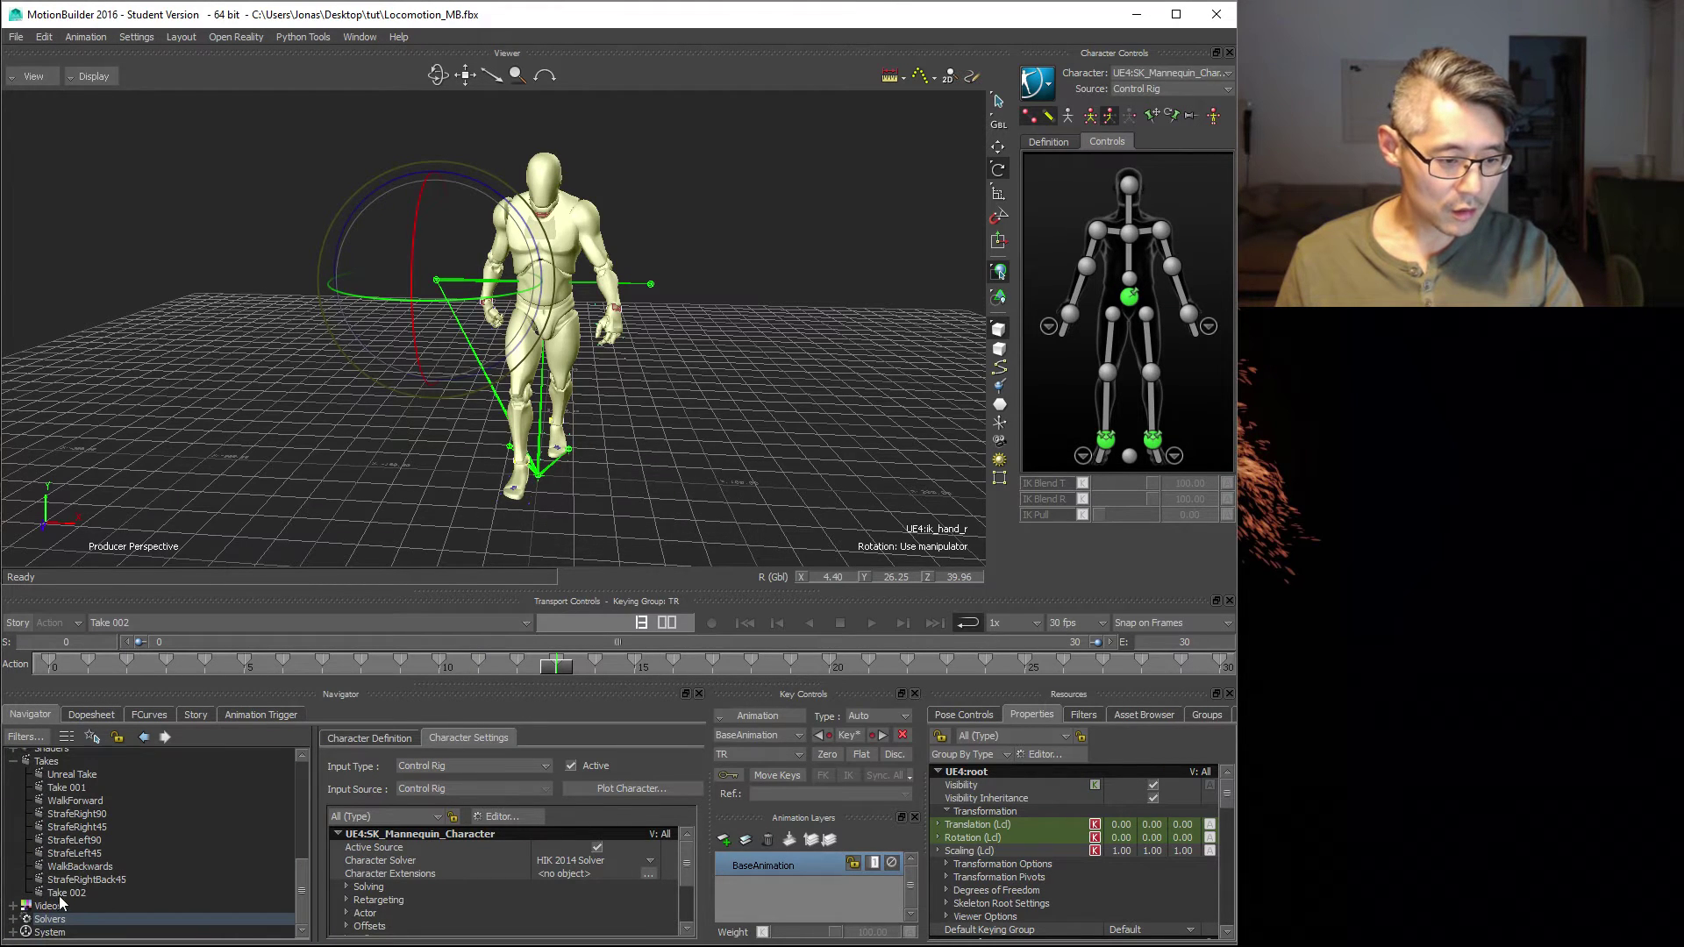
pyautogui.click(61, 892)
pyautogui.rightClick(62, 893)
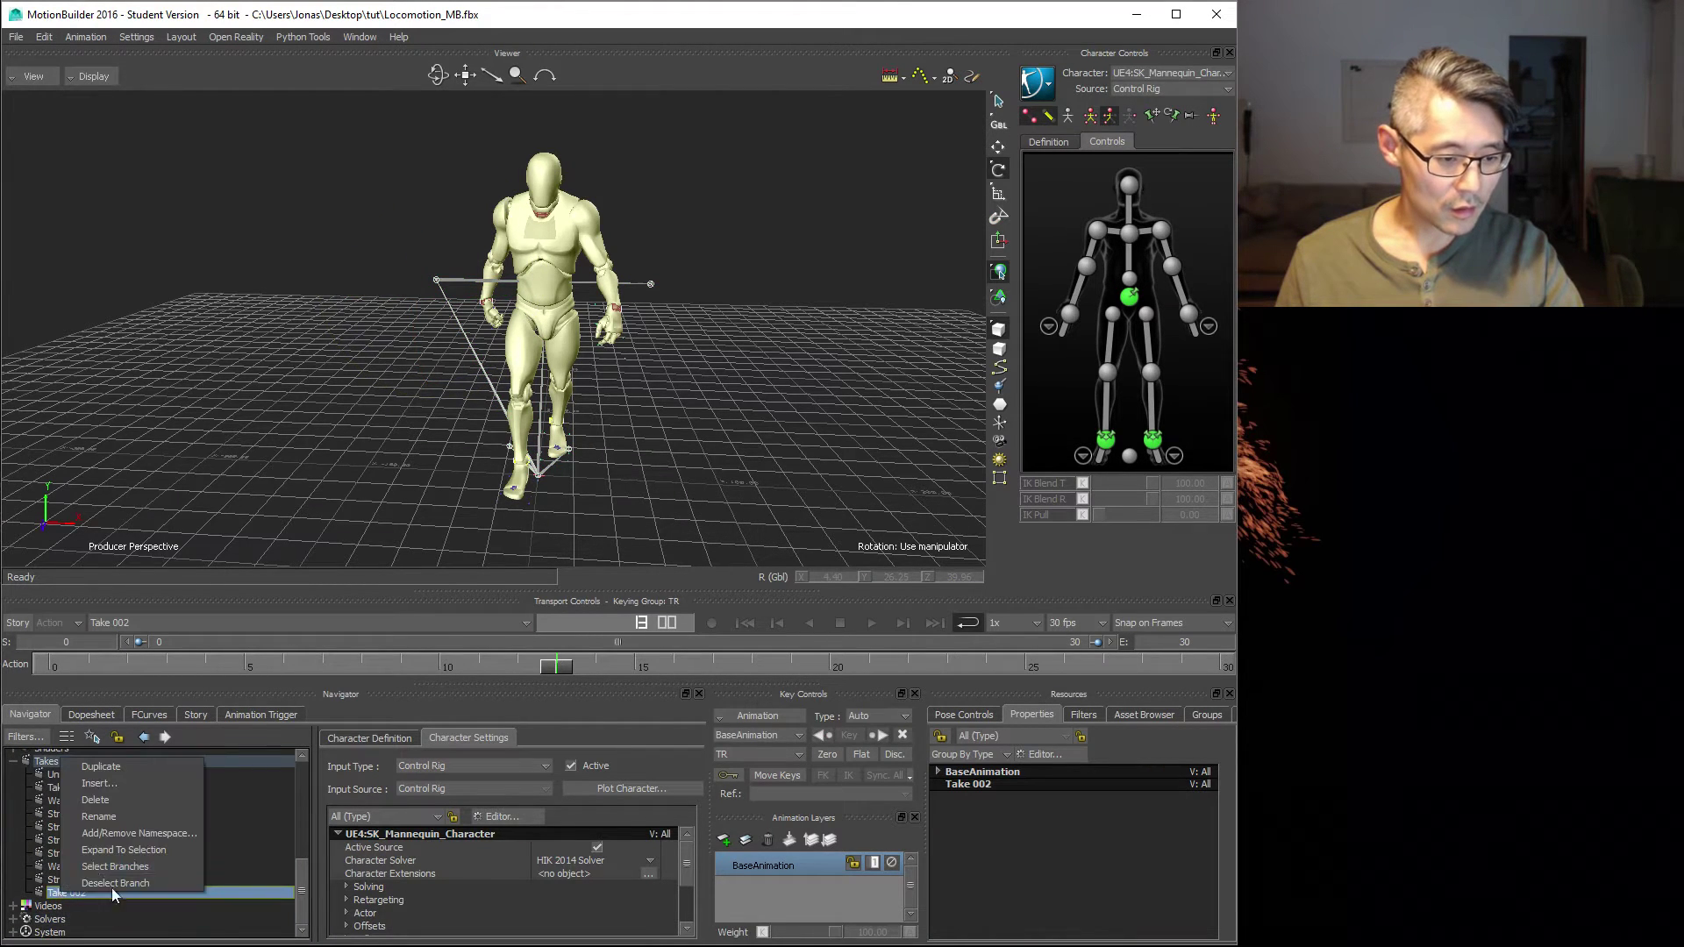
pyautogui.click(99, 816)
pyautogui.write('Straf')
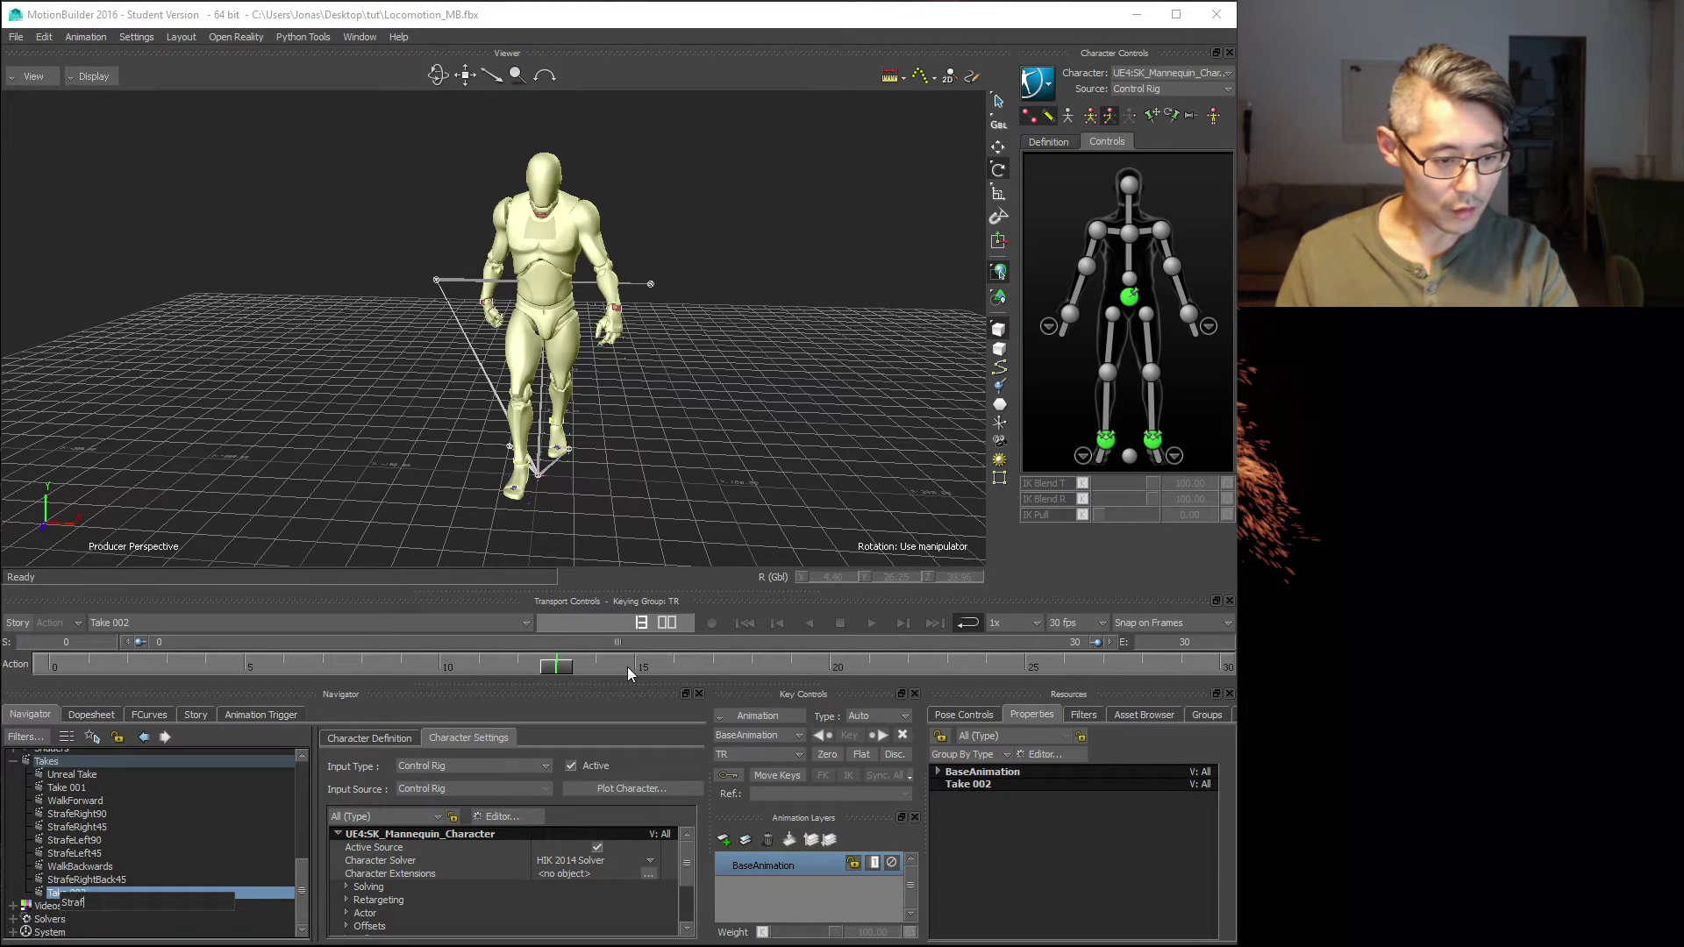
pyautogui.write('eLeftBack45')
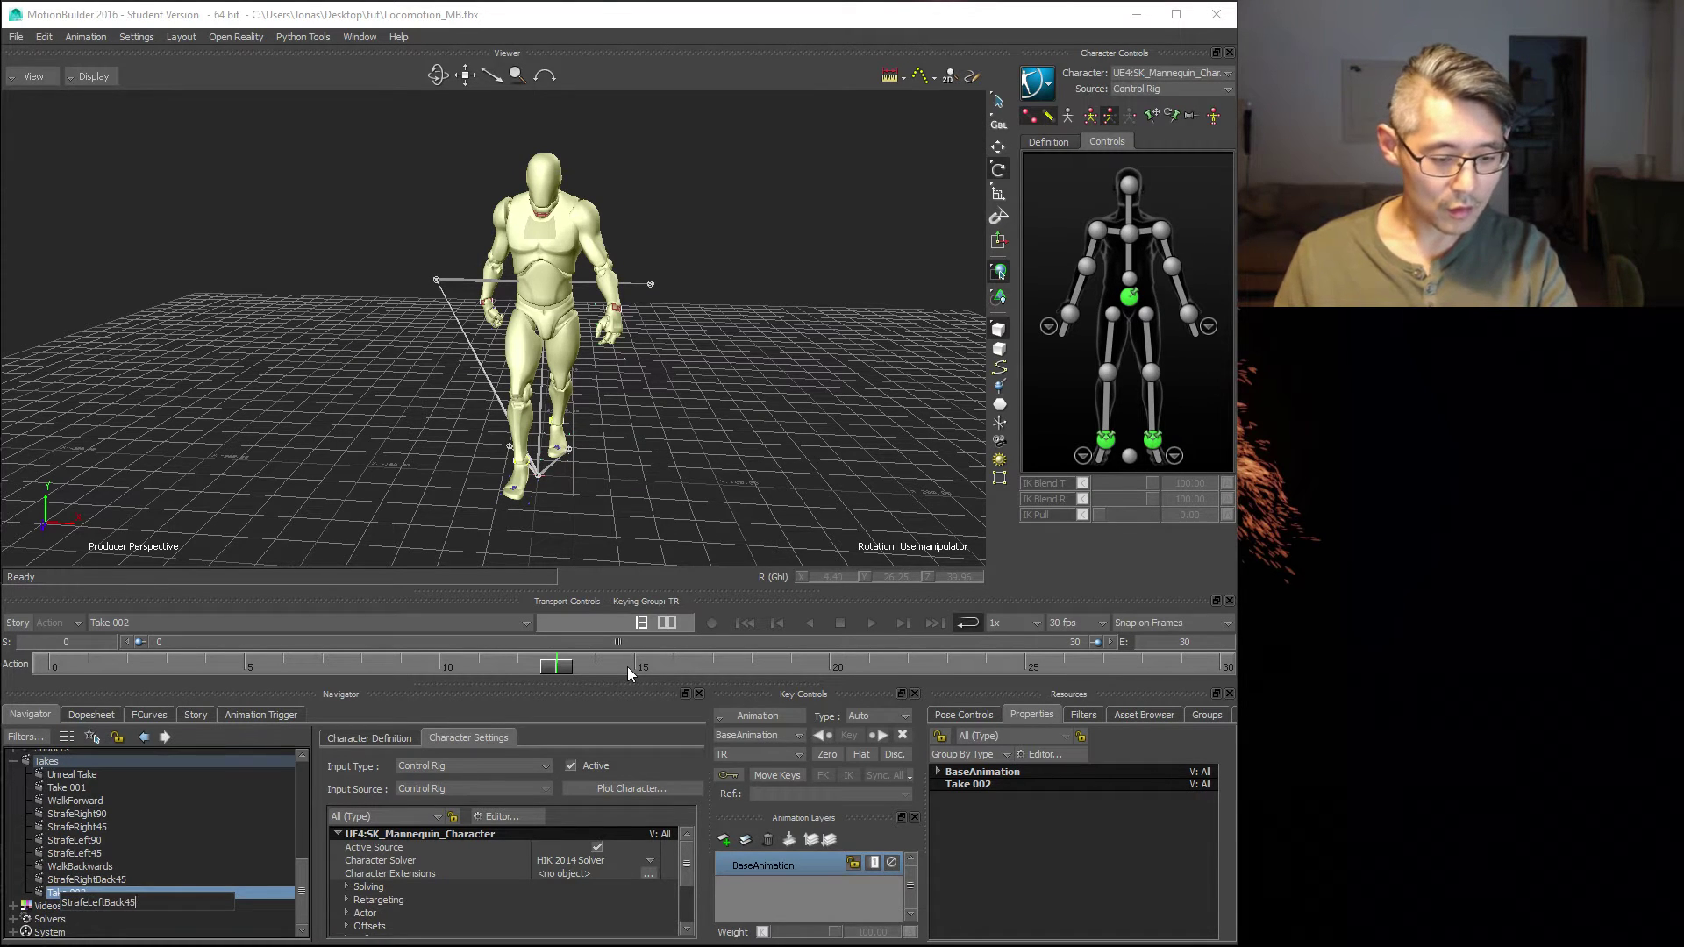
pyautogui.press('Return')
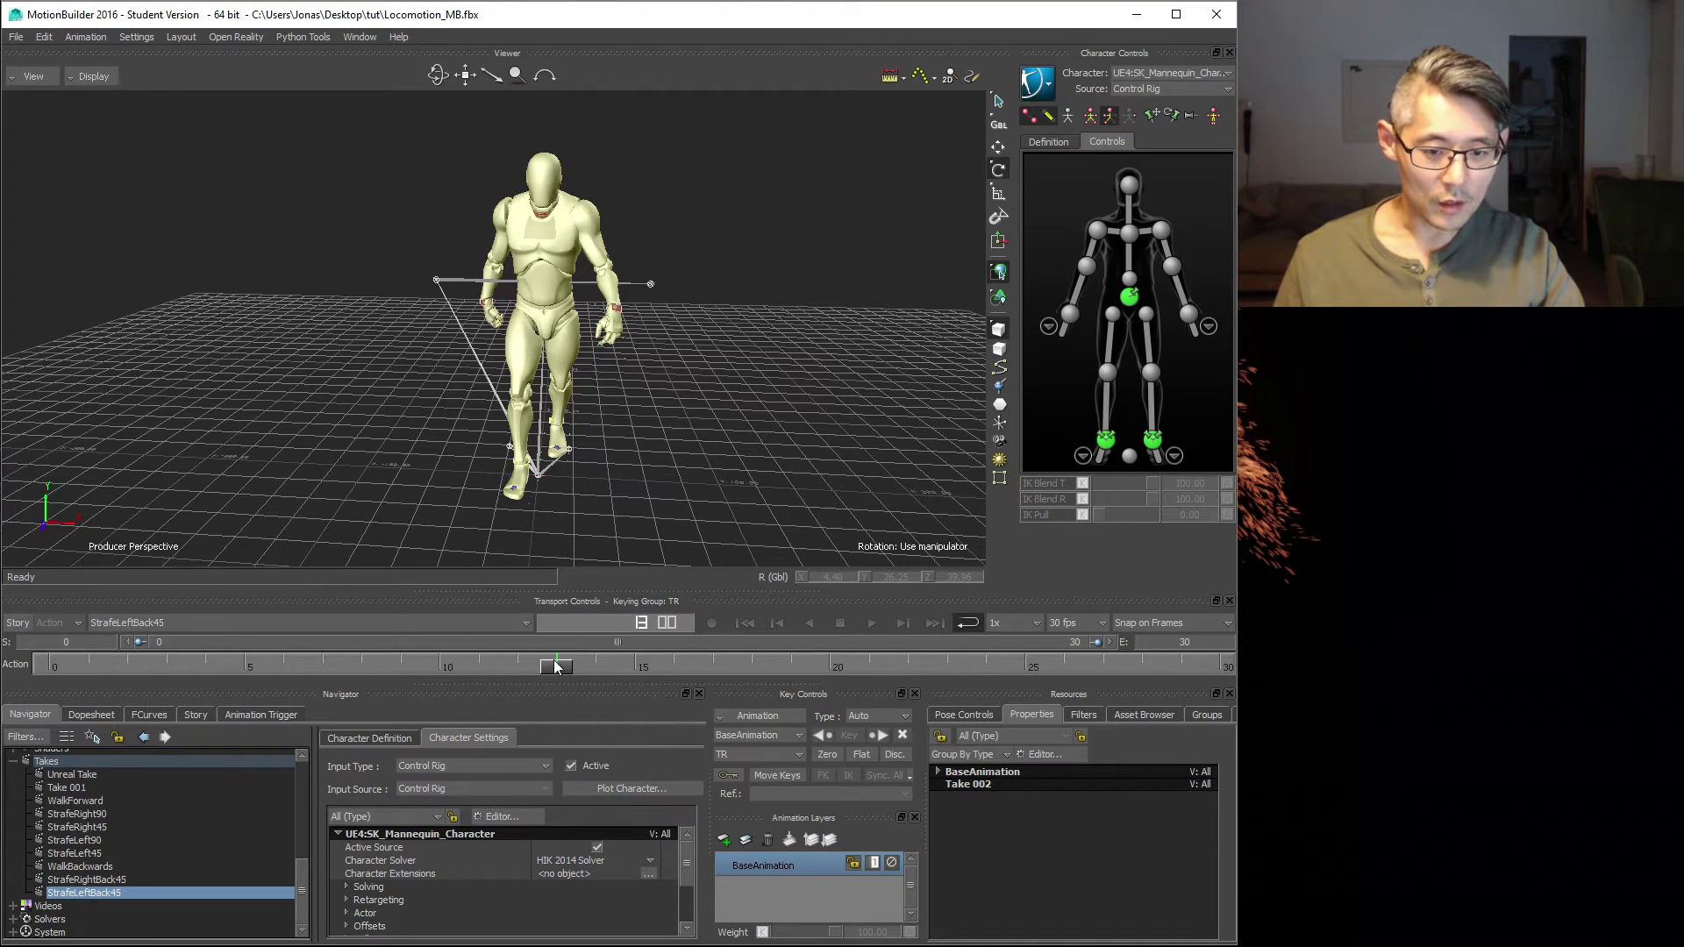
# - From the first frame, rotate the character reference to exactly 45 degrees on Y
pyautogui.press('Home')
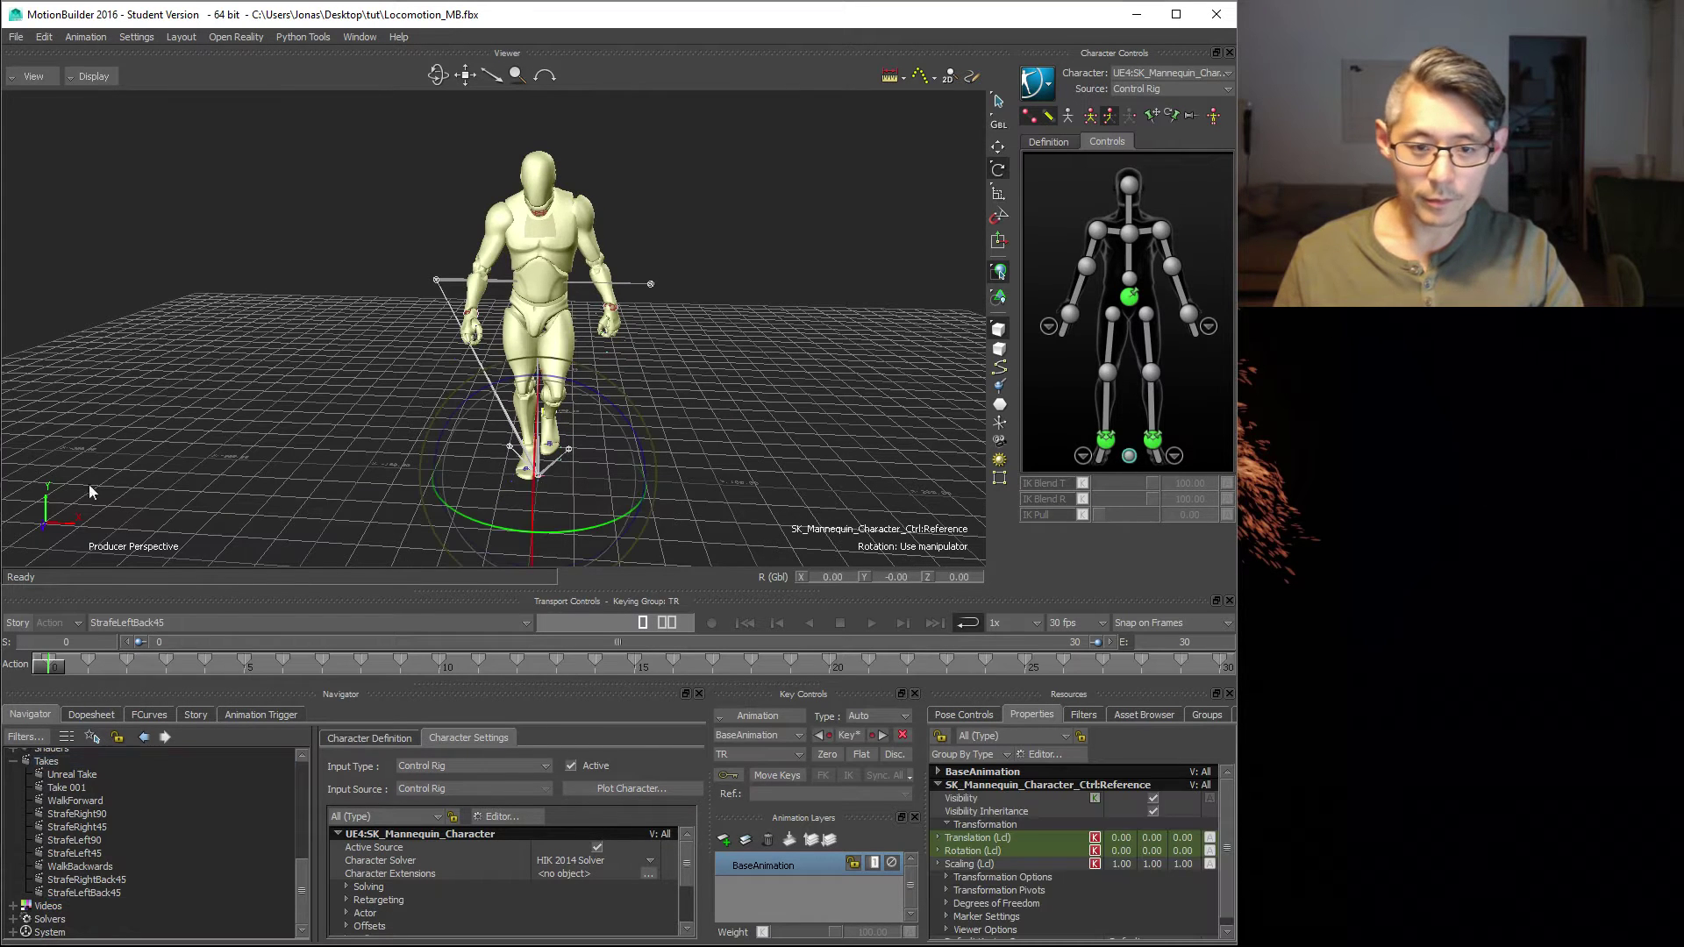
pyautogui.moveTo(480, 519); pyautogui.dragTo(526, 512)
pyautogui.doubleClick(893, 577)
pyautogui.write('45')
pyautogui.press('Return')
# - Add an animation layer and set the chest effector's Y rotation to 5
pyautogui.click(723, 839)
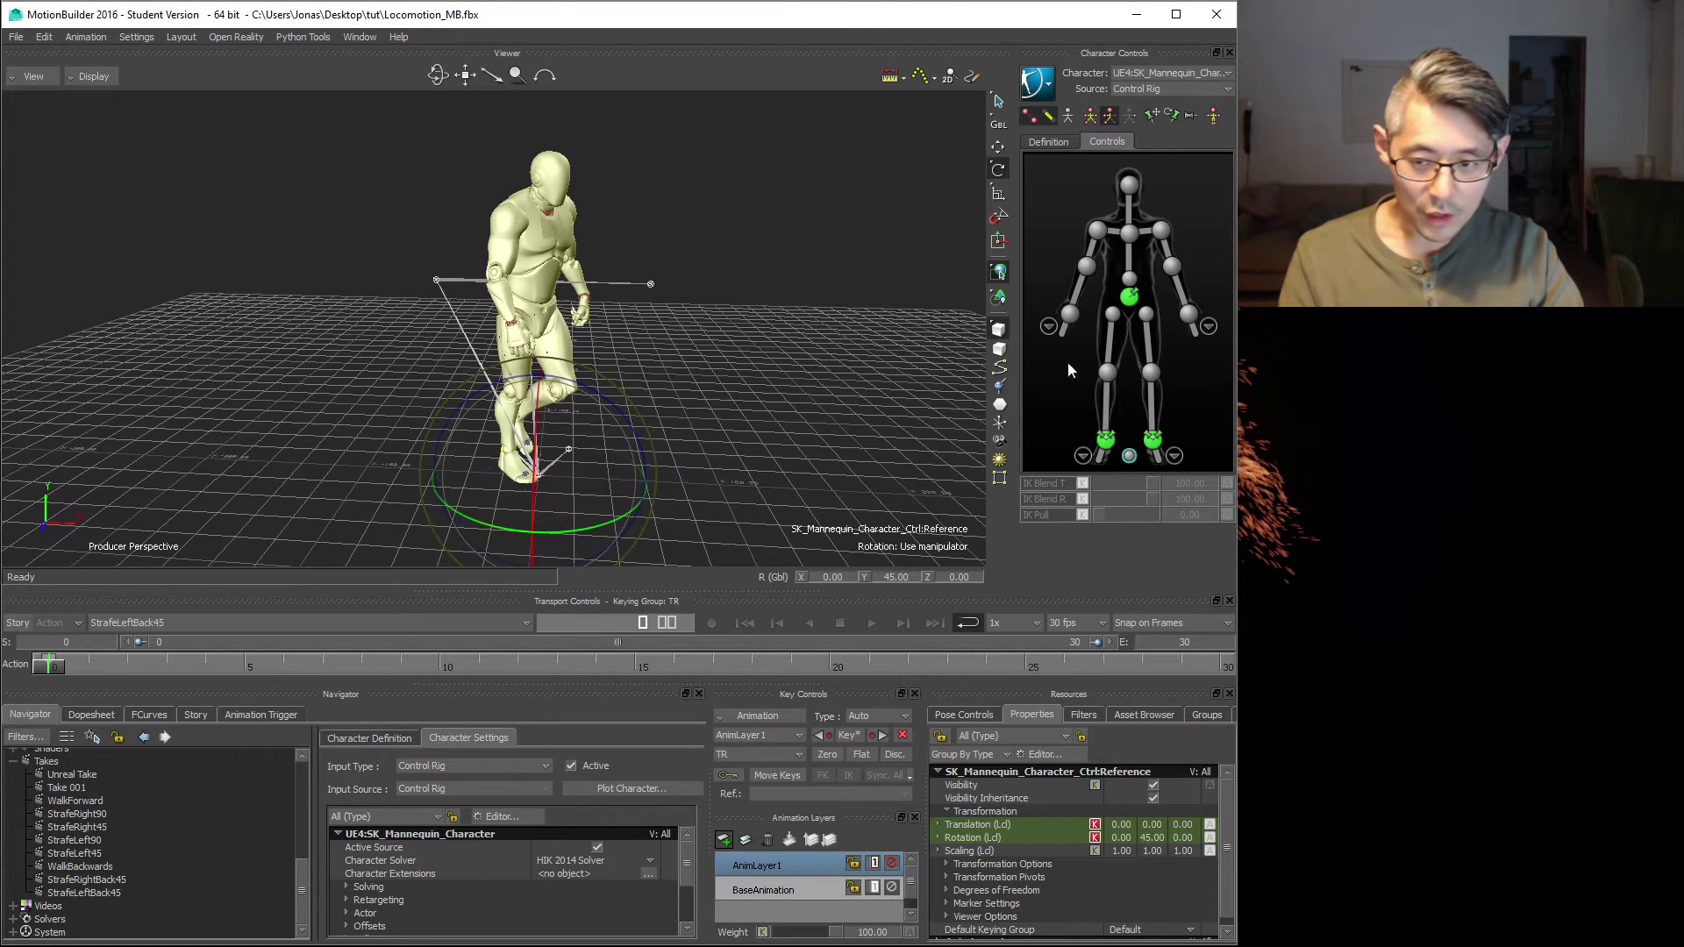
pyautogui.click(1131, 232)
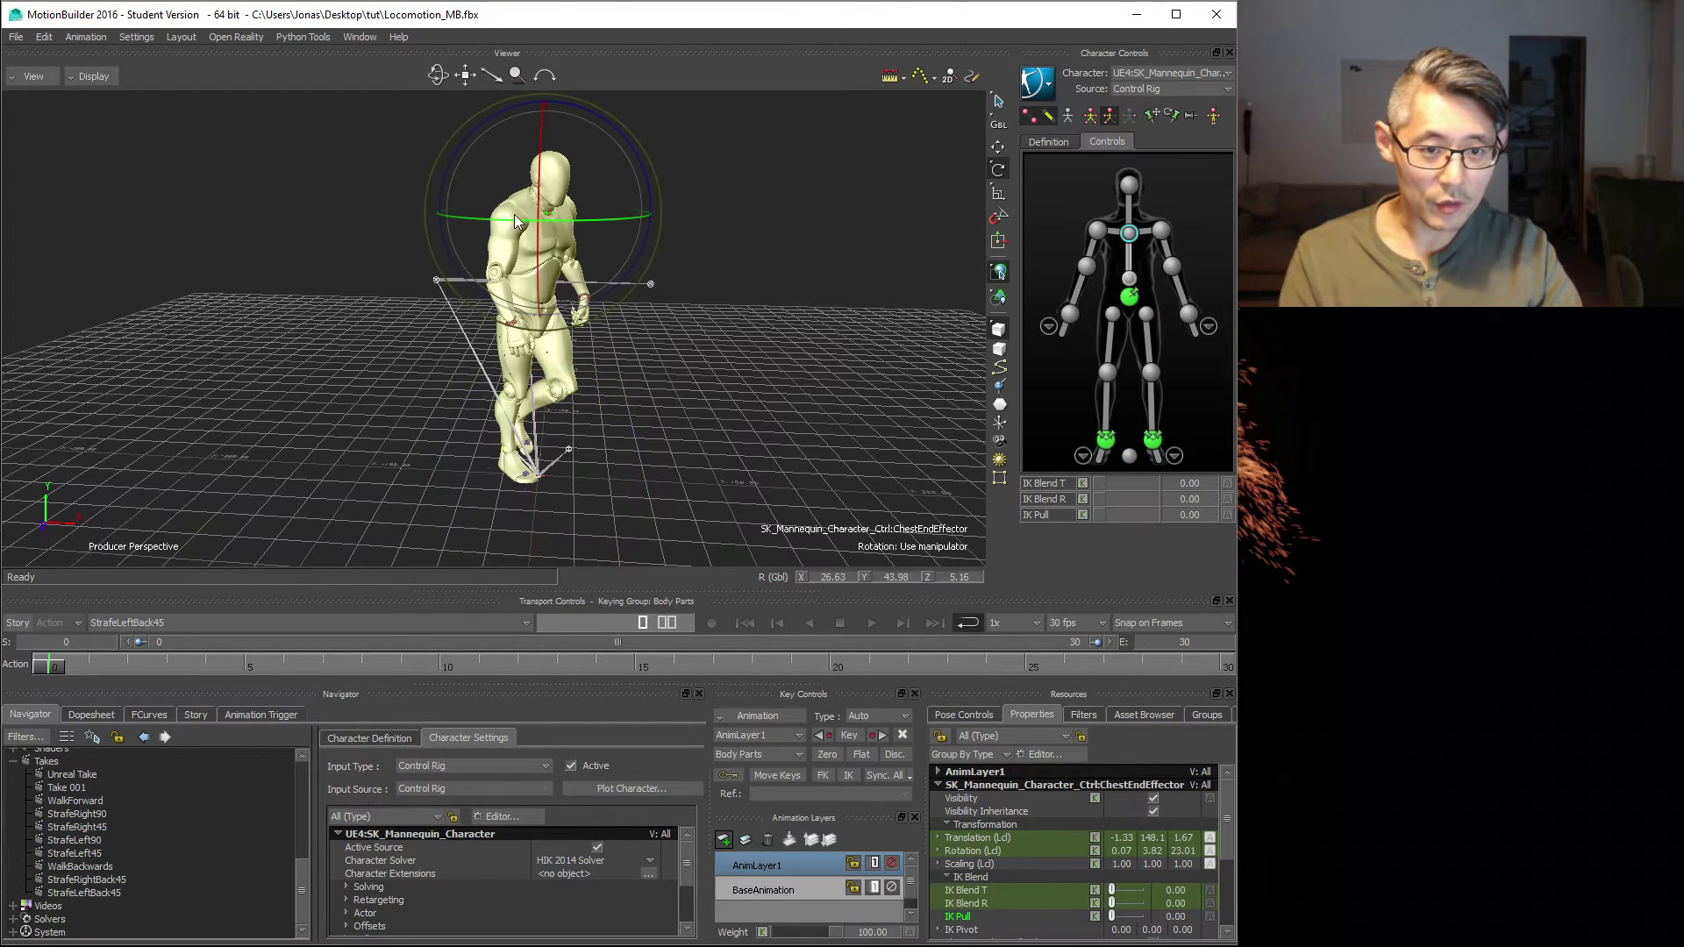
pyautogui.moveTo(518, 219); pyautogui.dragTo(480, 219)
pyautogui.doubleClick(893, 577)
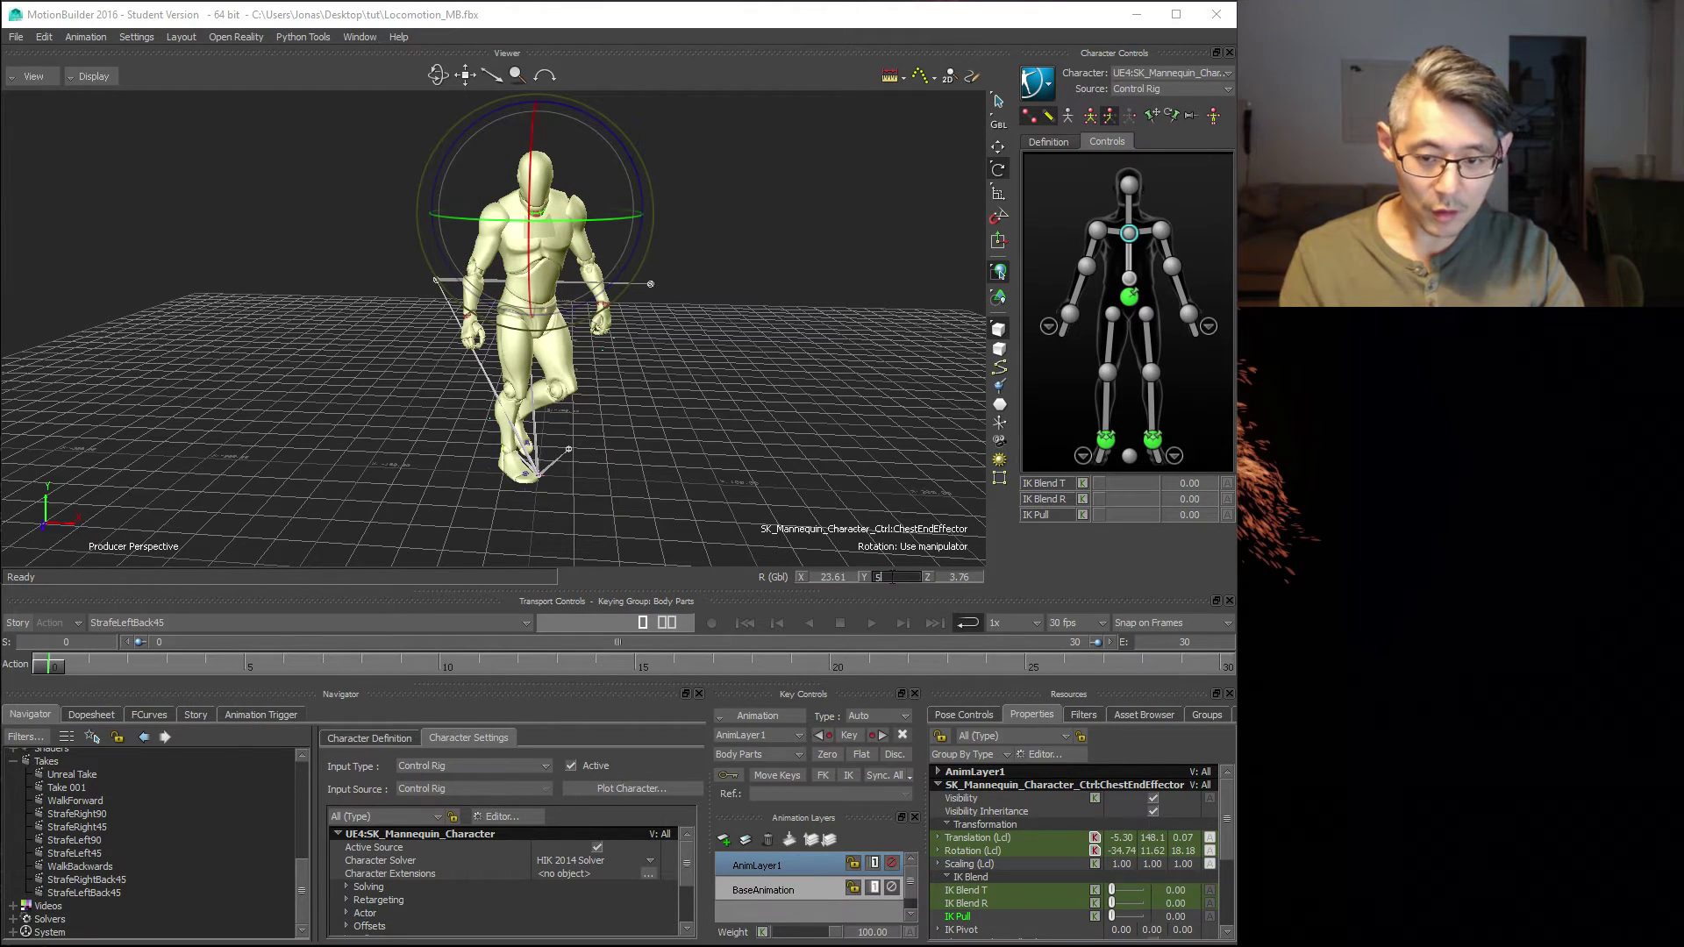
pyautogui.write('5')
pyautogui.press('Return')
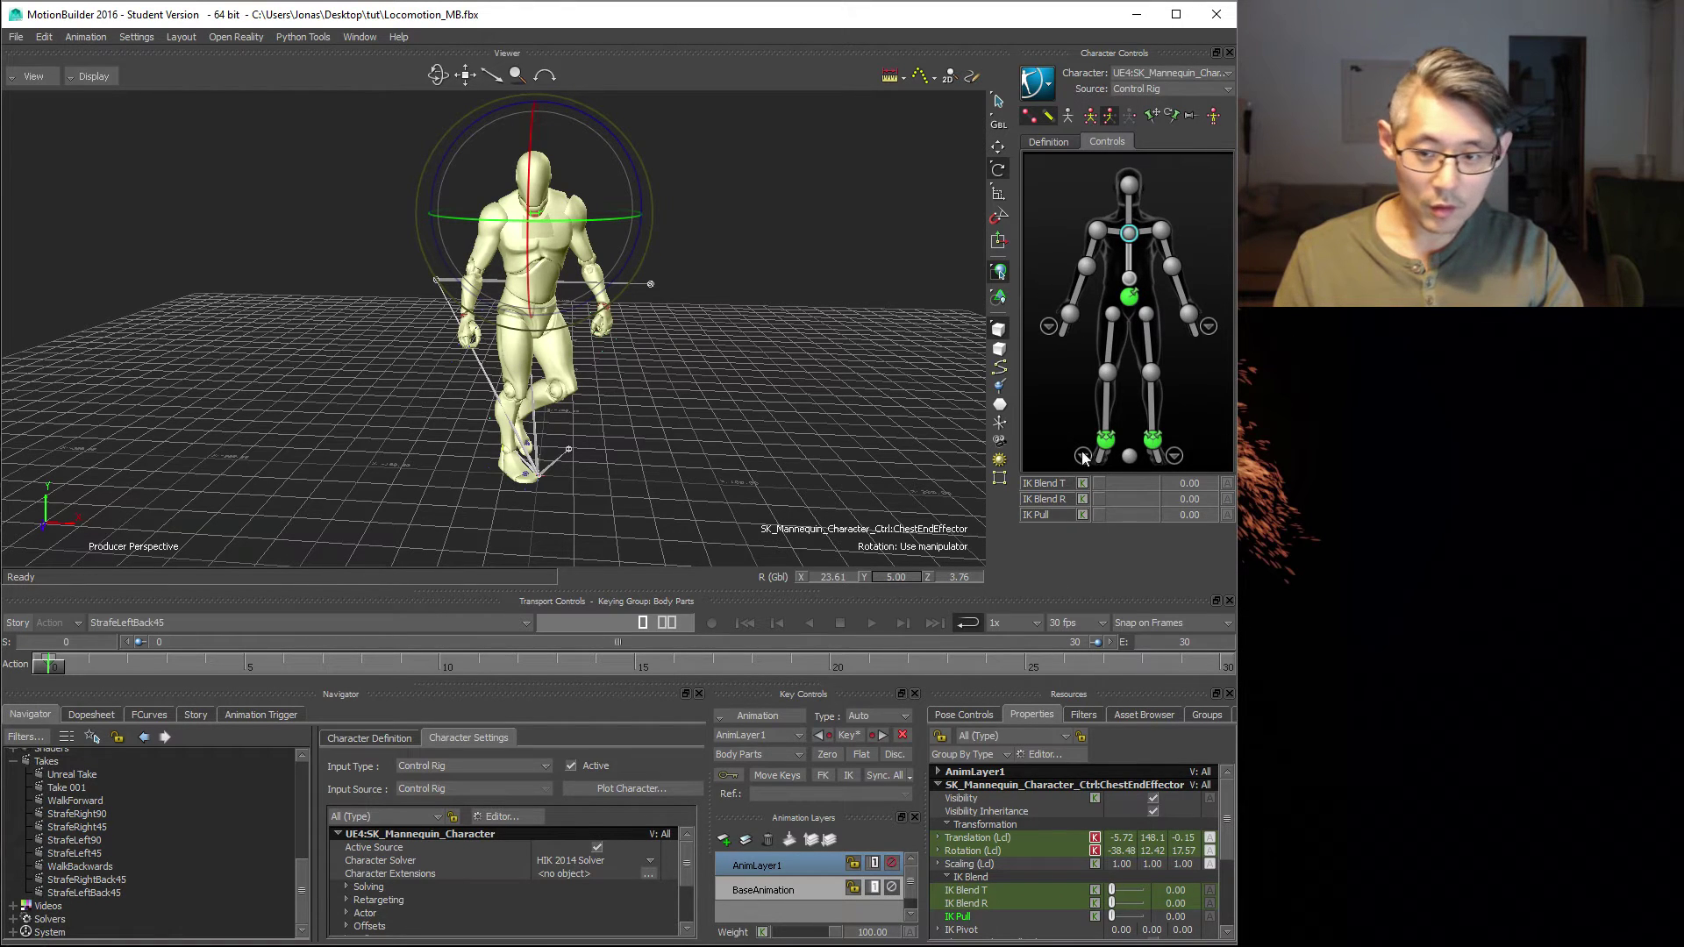
# - Rotate and key the right ankle effector to fix the foot angle, including at frame 14
pyautogui.click(1107, 441)
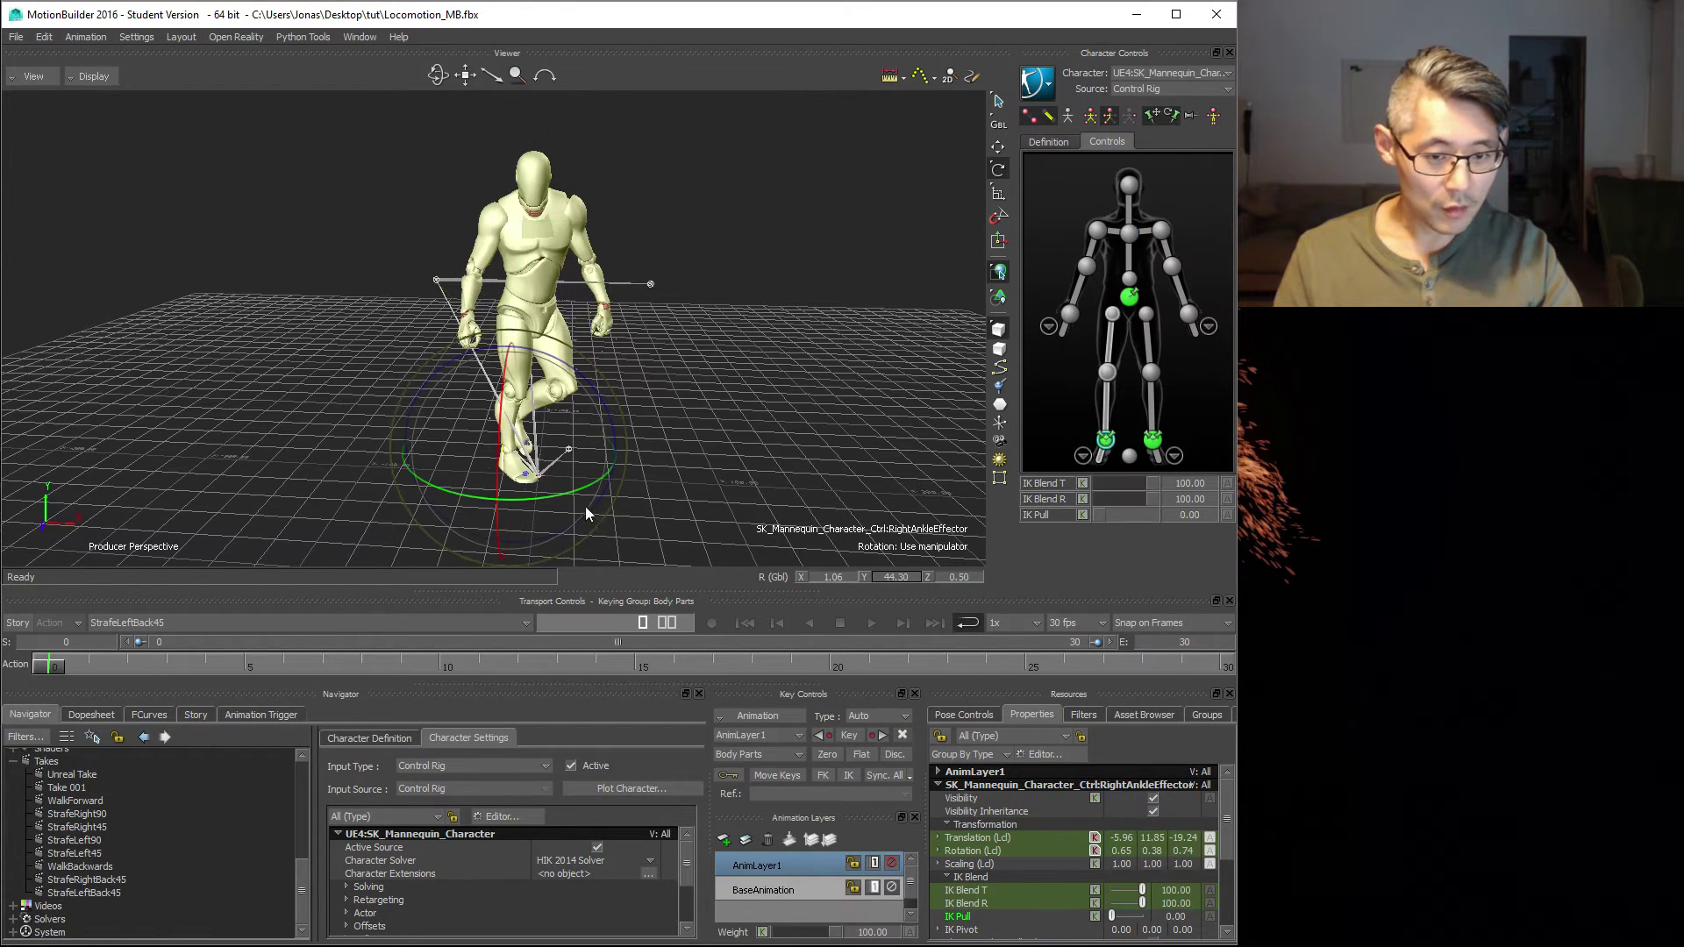
pyautogui.moveTo(569, 489); pyautogui.dragTo(562, 492)
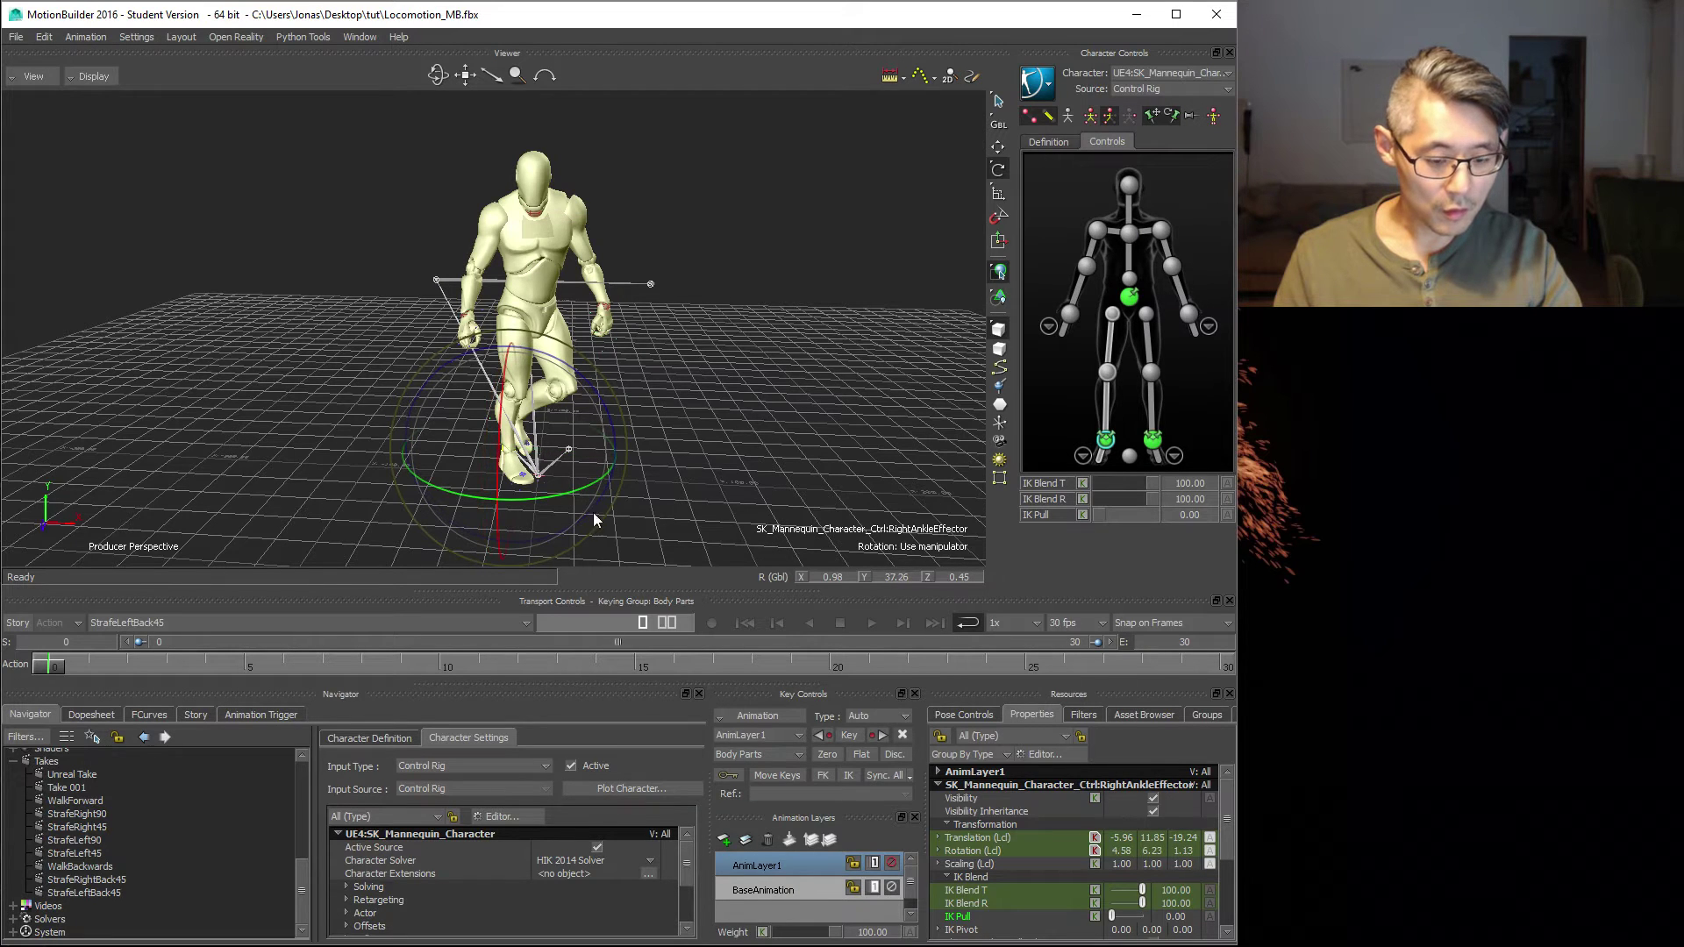
pyautogui.moveTo(76, 671); pyautogui.dragTo(643, 668)
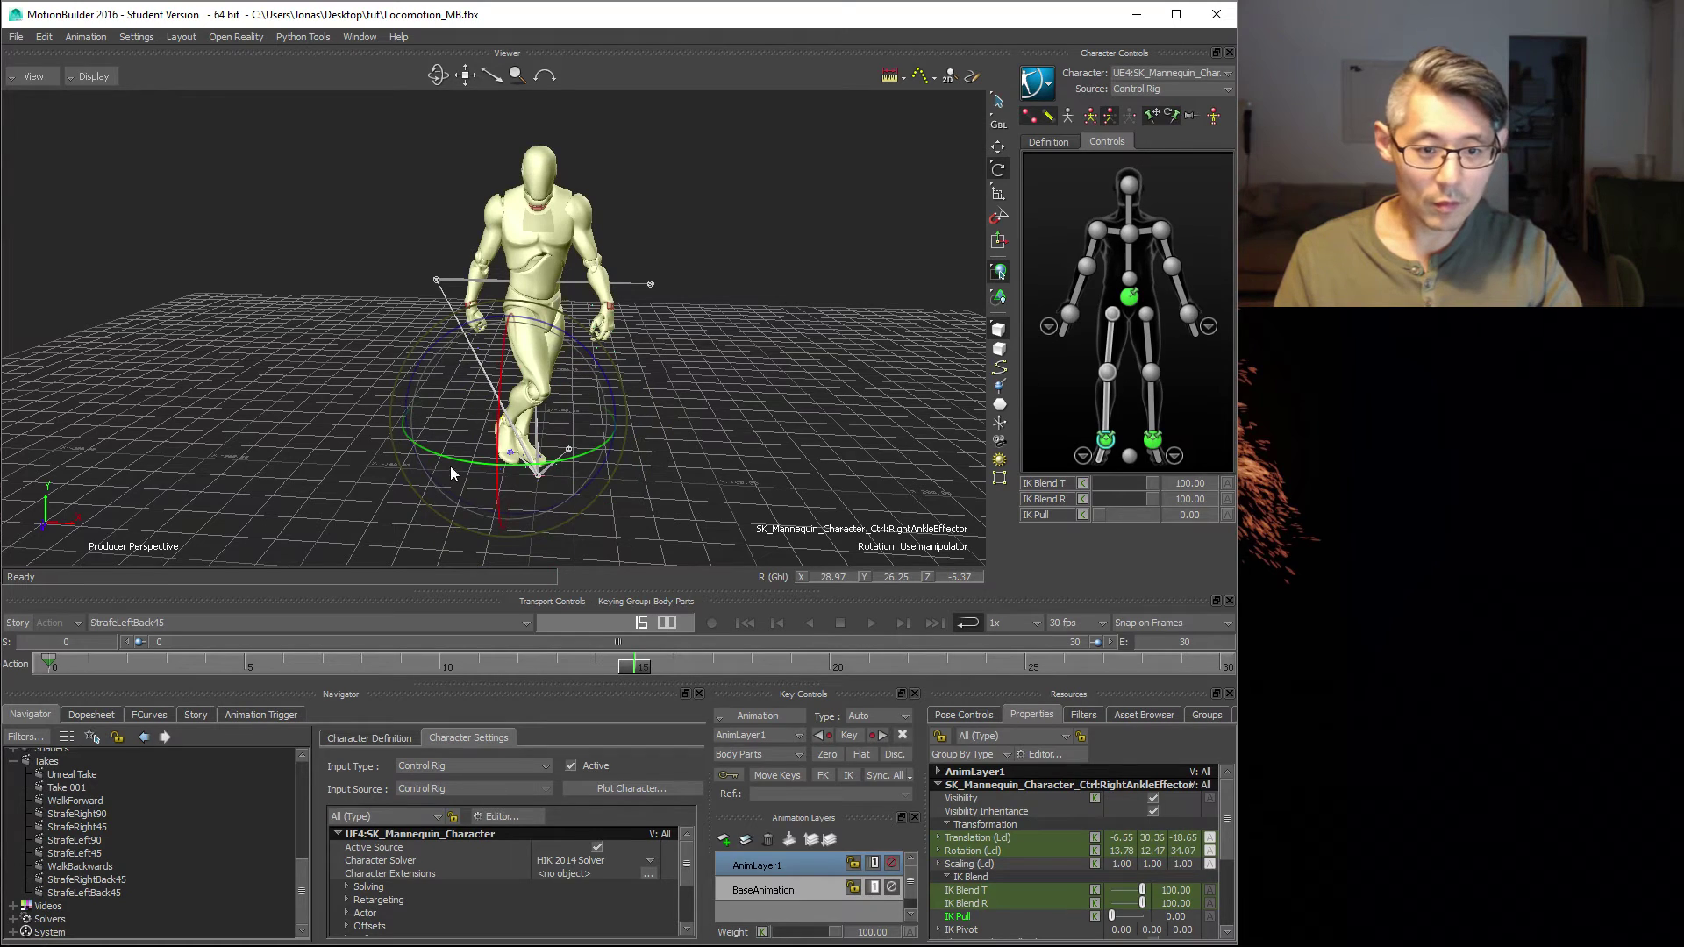
pyautogui.moveTo(455, 460); pyautogui.dragTo(456, 516)
pyautogui.click(1104, 441)
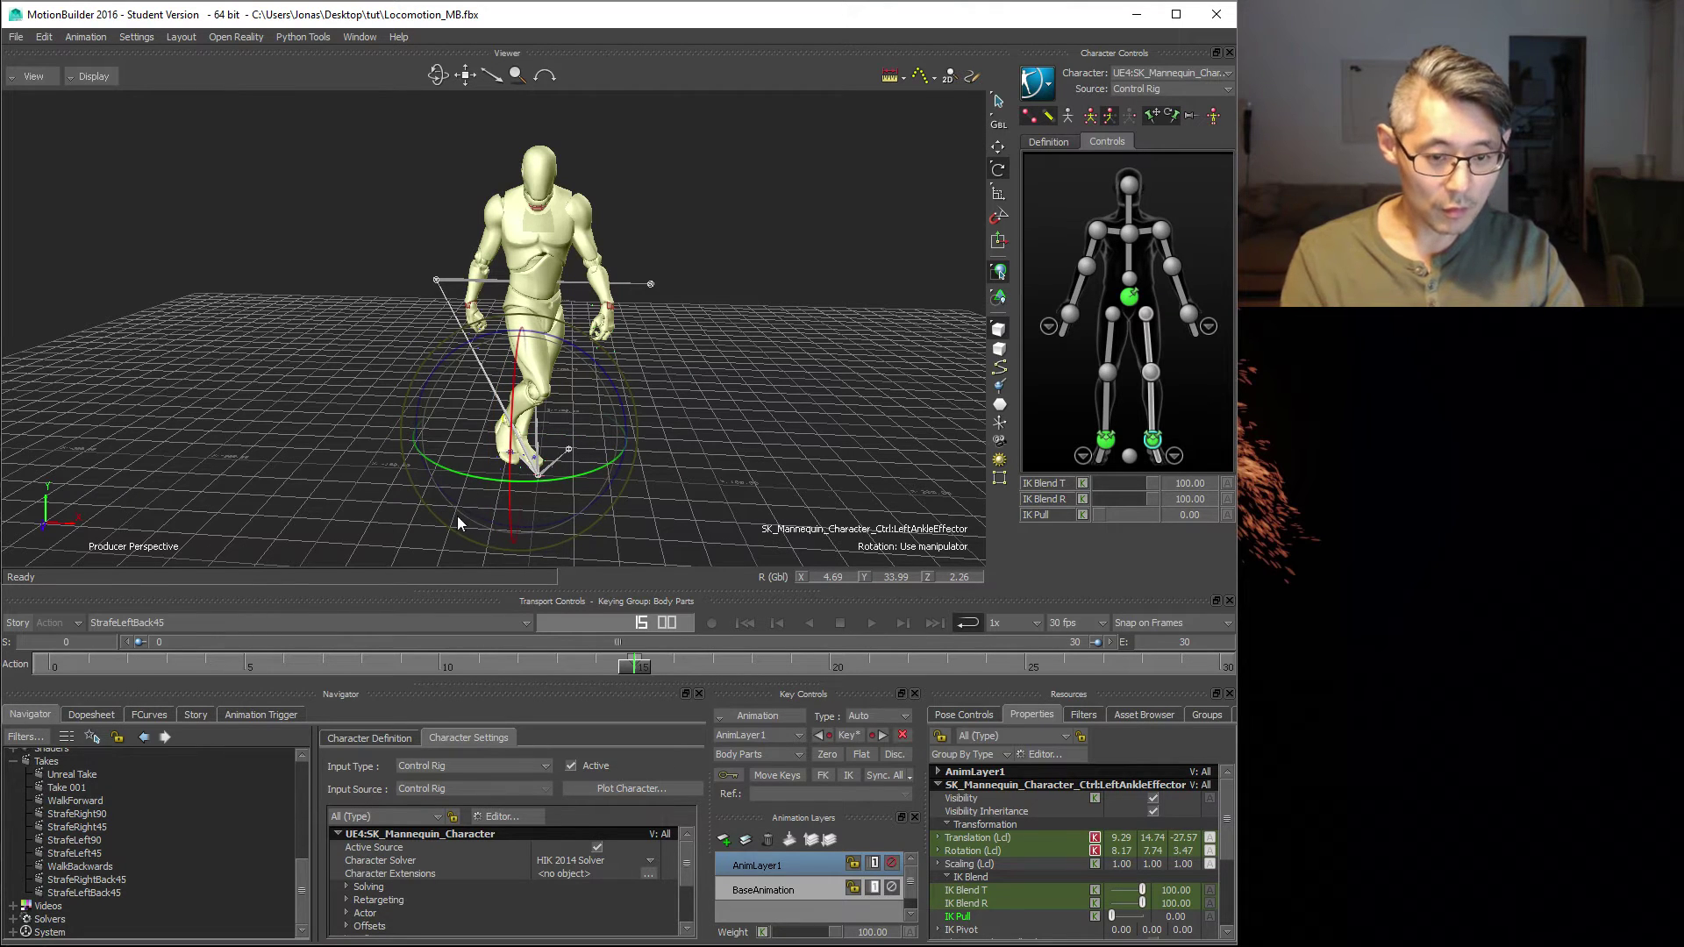
# - Merge both animation layers into BaseAnimation and play the result to check it
pyautogui.keyDown('ctrl'); pyautogui.click(813, 887); pyautogui.keyUp('ctrl')
pyautogui.click(794, 840)
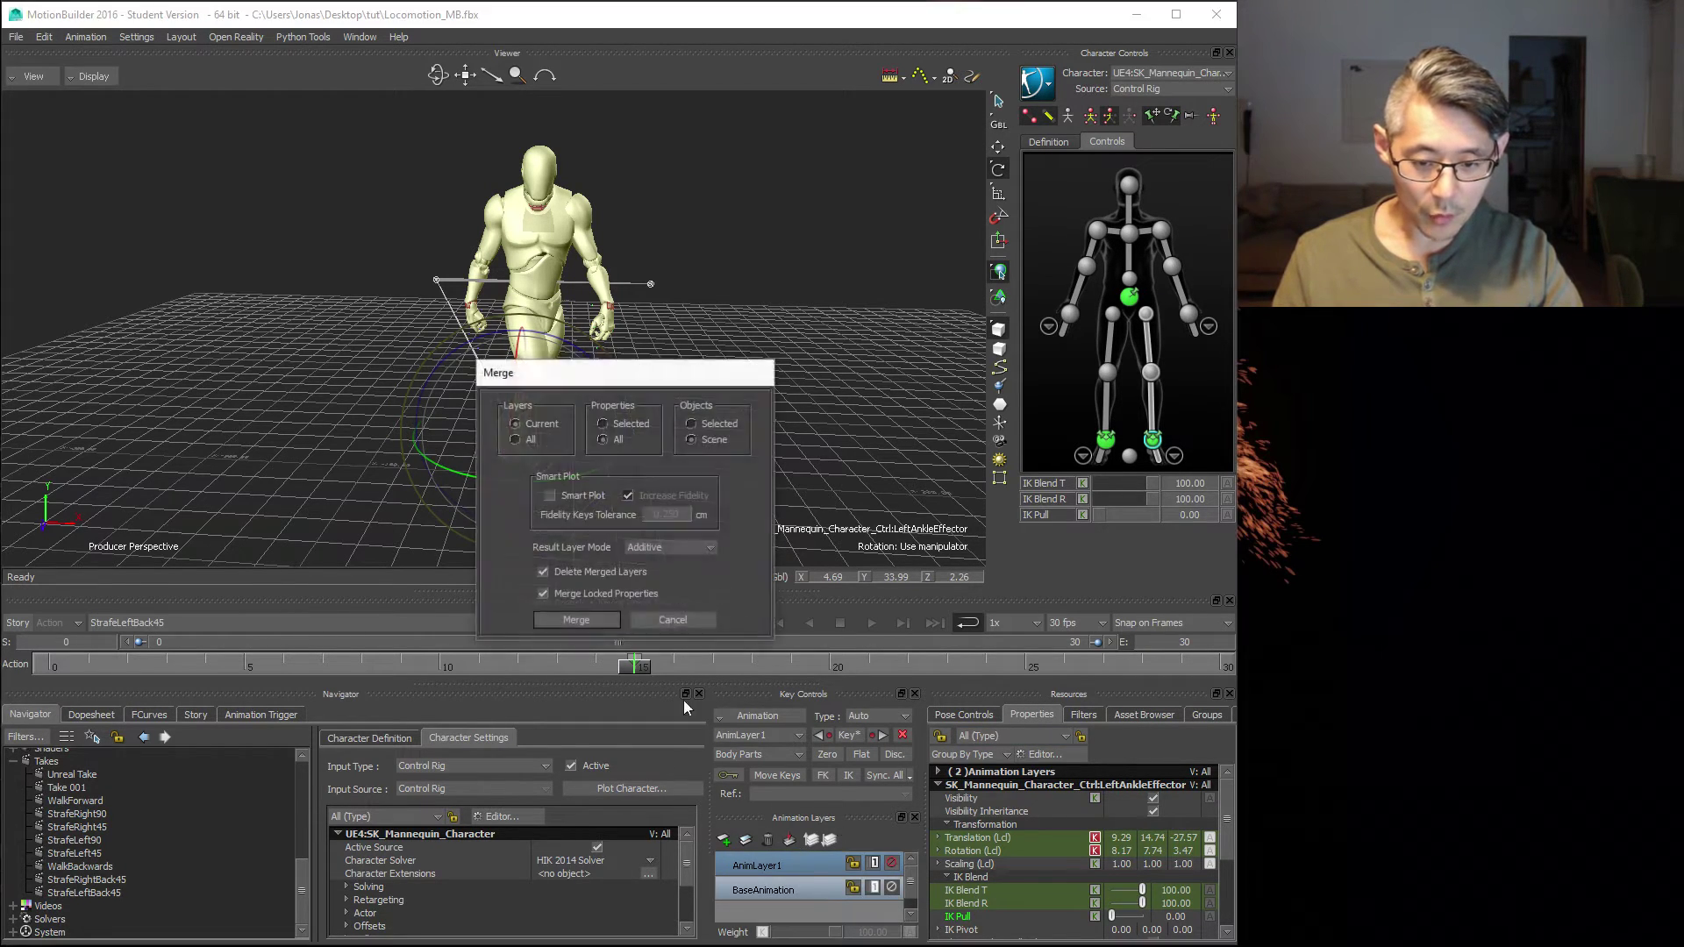
pyautogui.click(556, 626)
pyautogui.click(872, 623)
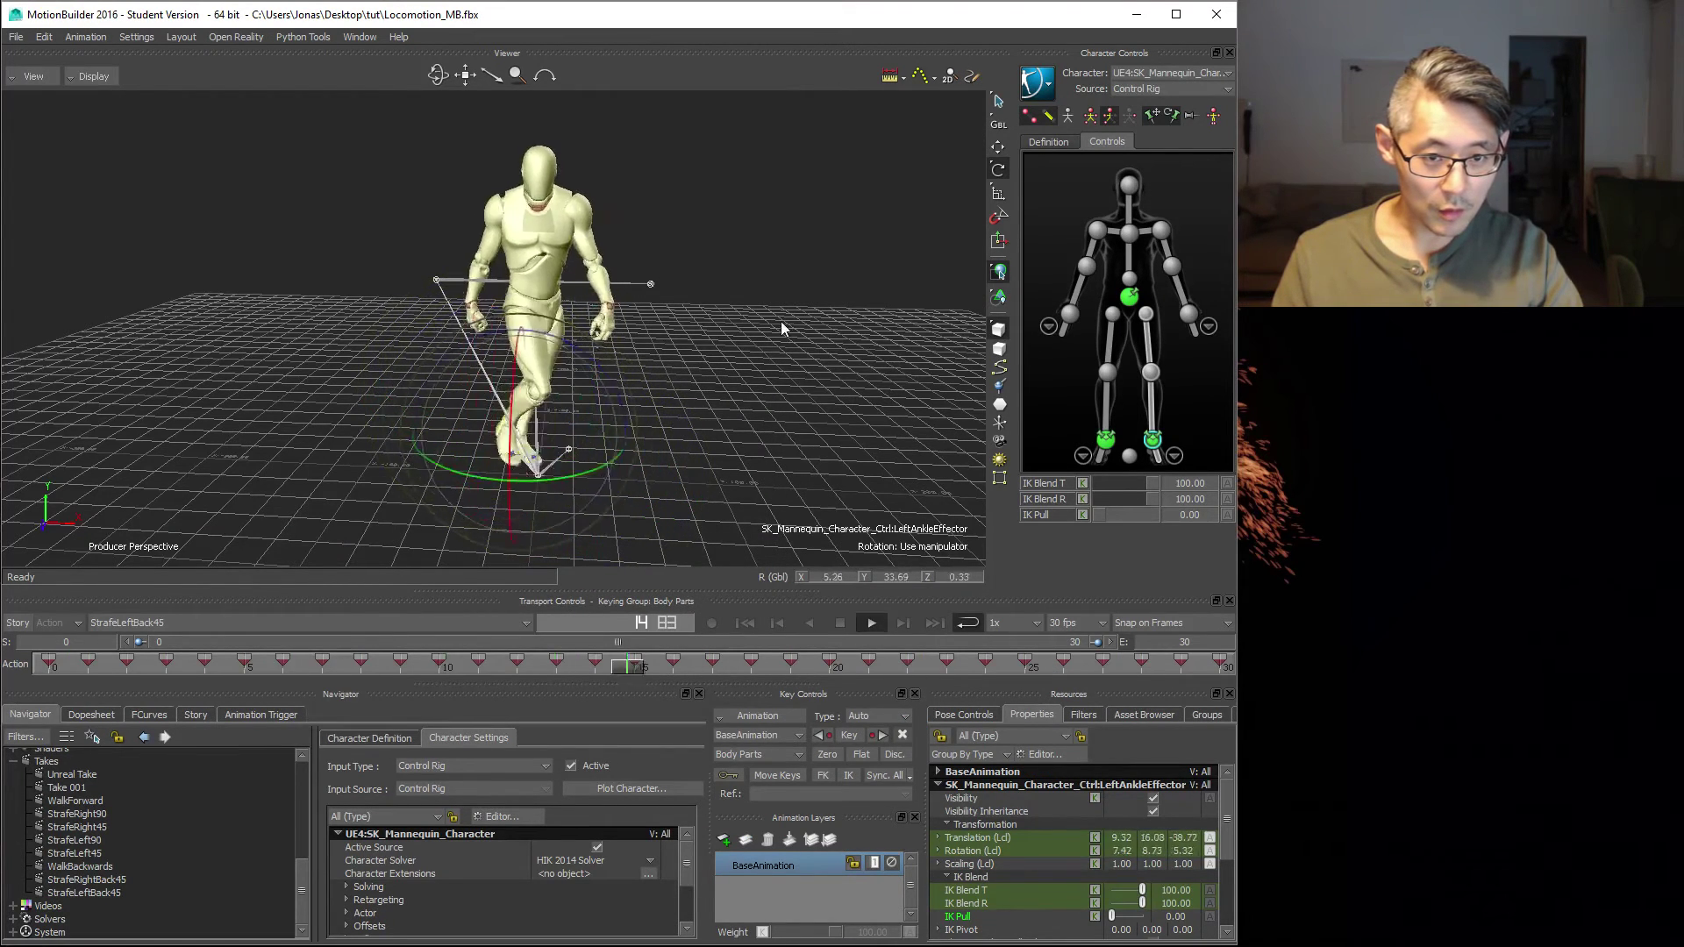
pyautogui.click(780, 321)
pyautogui.click(840, 623)
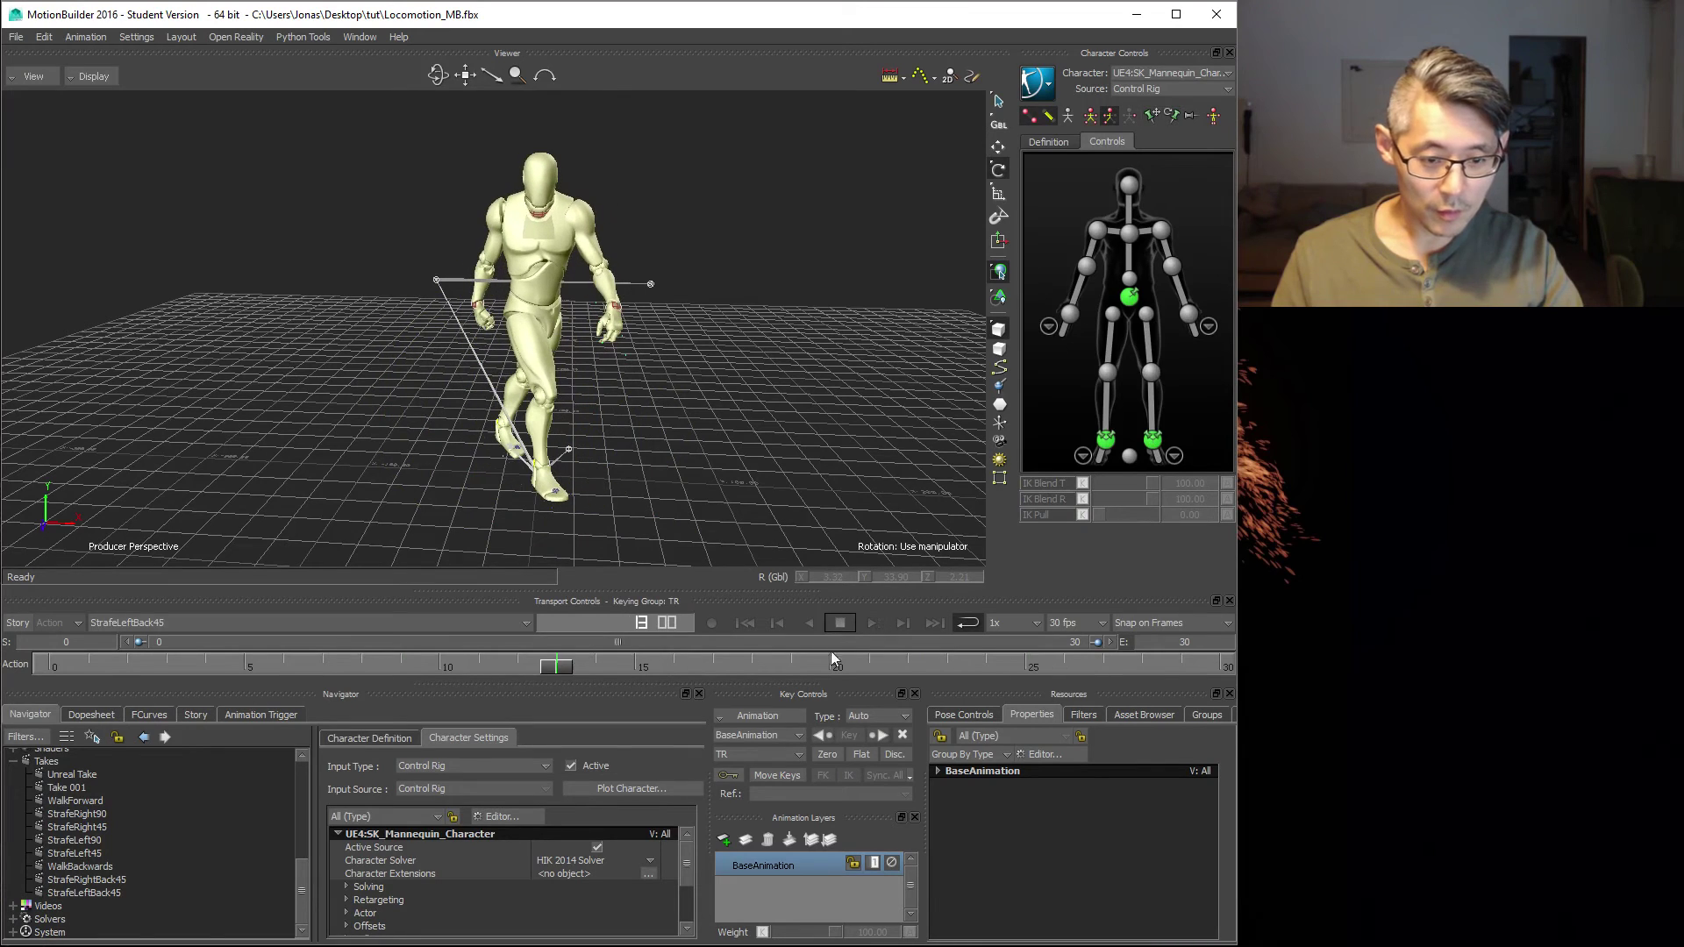
# - Plot the character's animation onto the skeleton
pyautogui.click(603, 789)
pyautogui.click(553, 536)
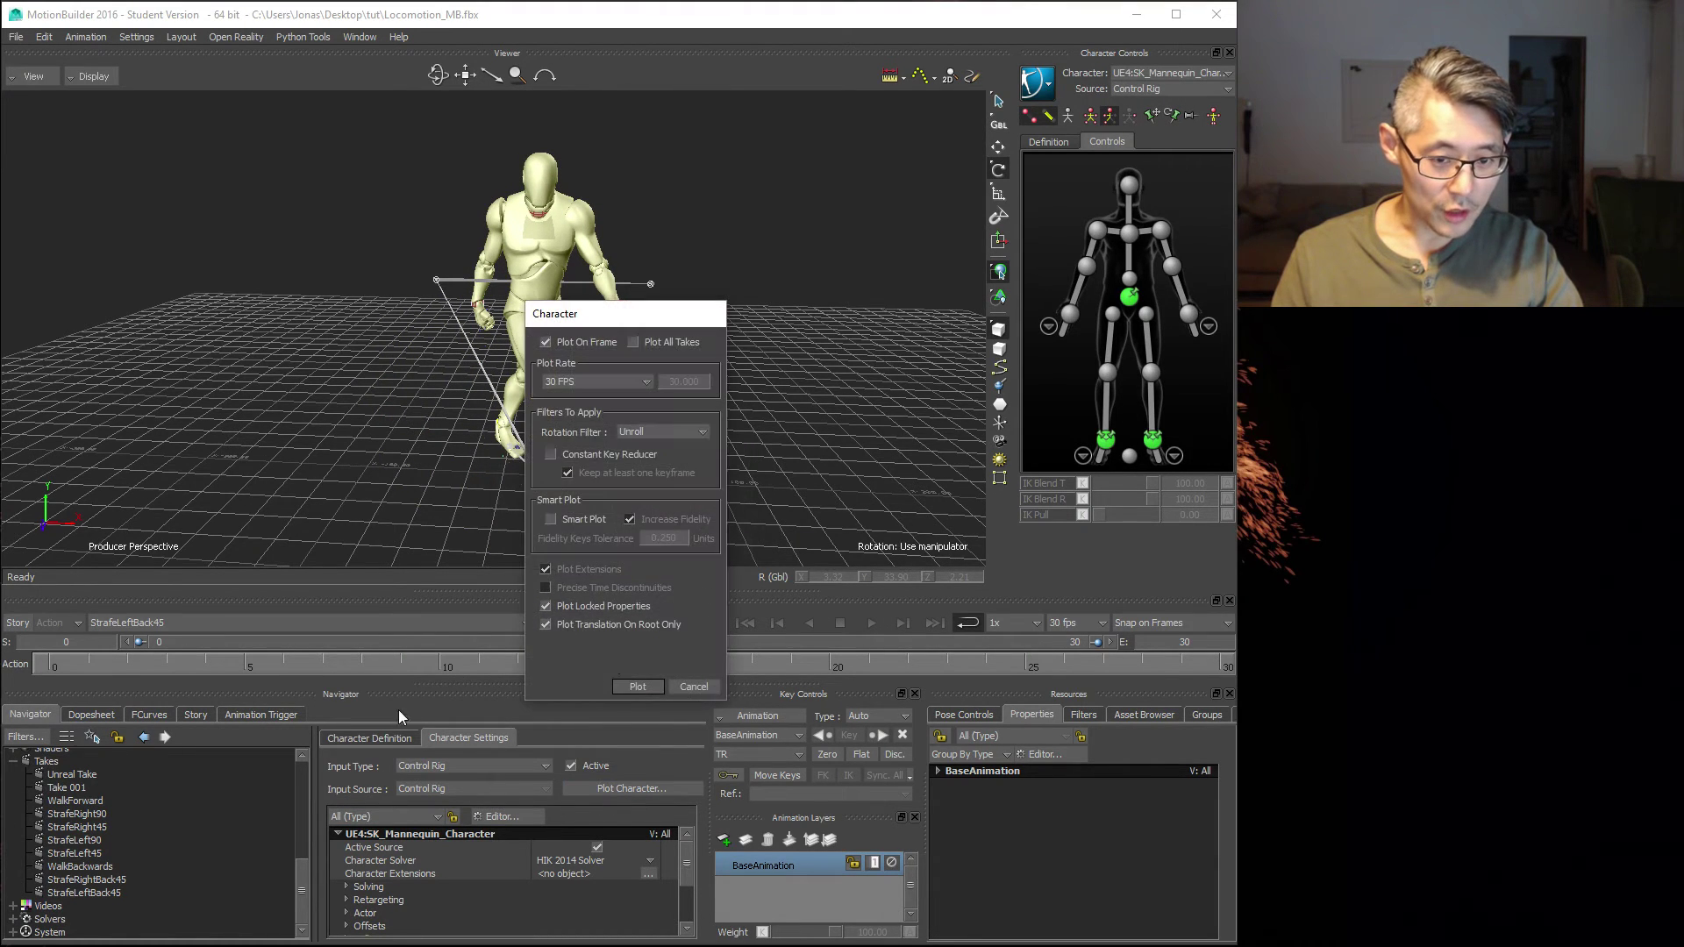
pyautogui.click(628, 690)
# - Select the UE4:root hierarchy and open the Motion File Export dialog
pyautogui.scroll(8, 303, 773)
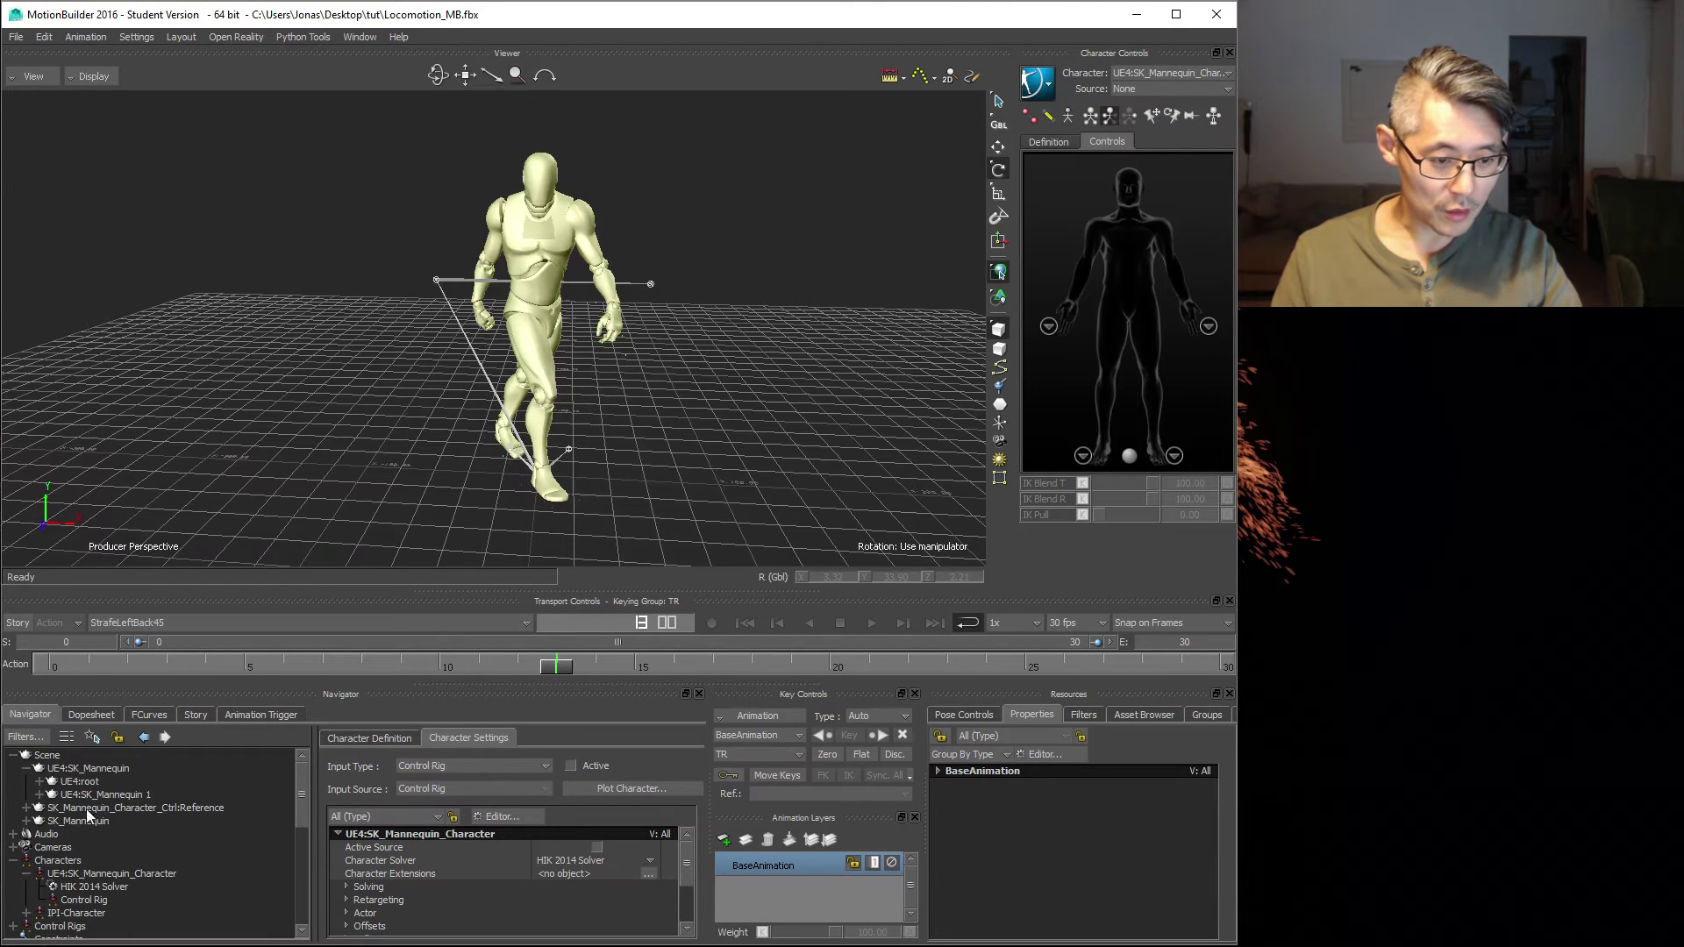
pyautogui.rightClick(86, 783)
pyautogui.click(148, 759)
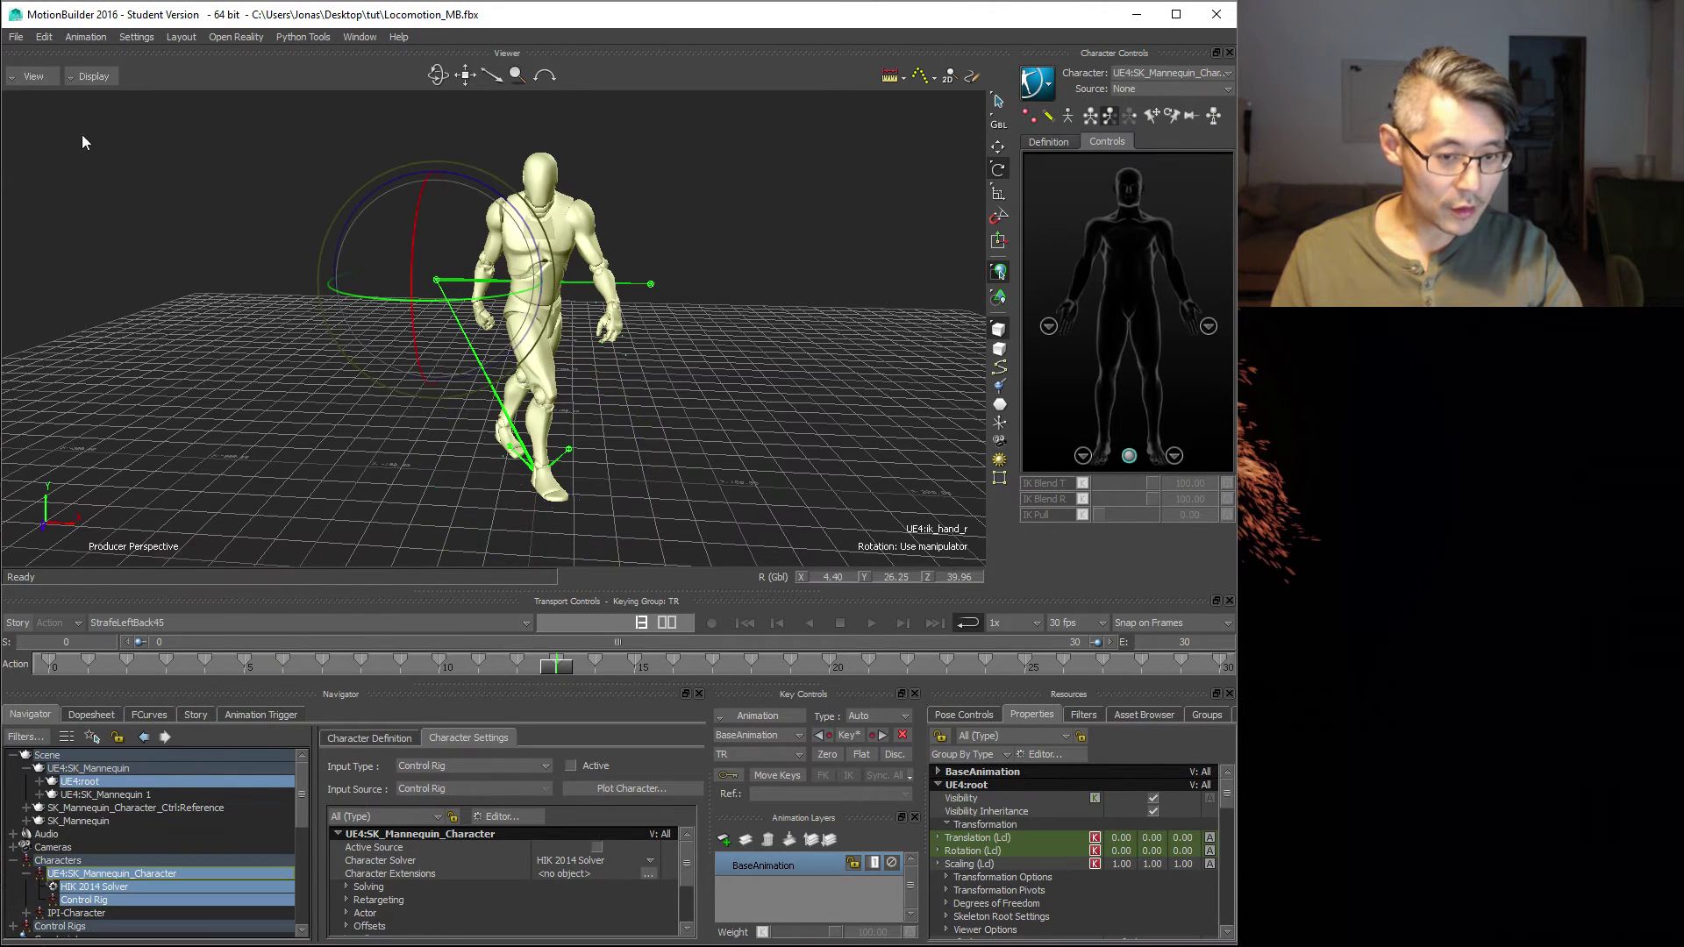
pyautogui.click(15, 37)
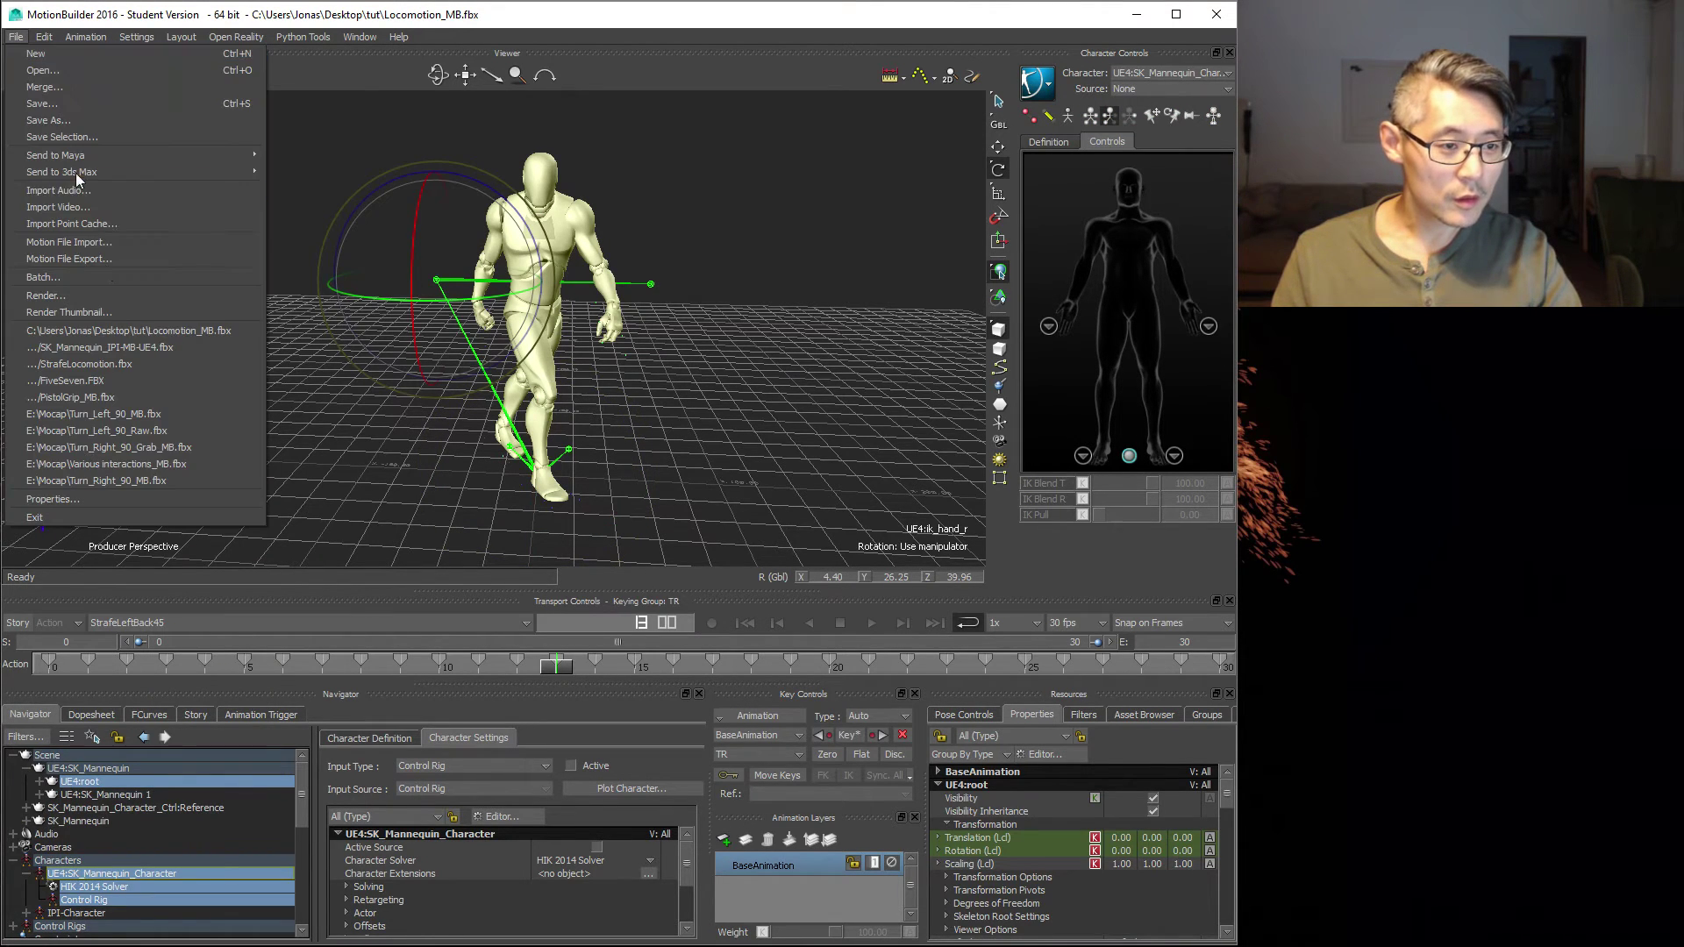
pyautogui.click(88, 256)
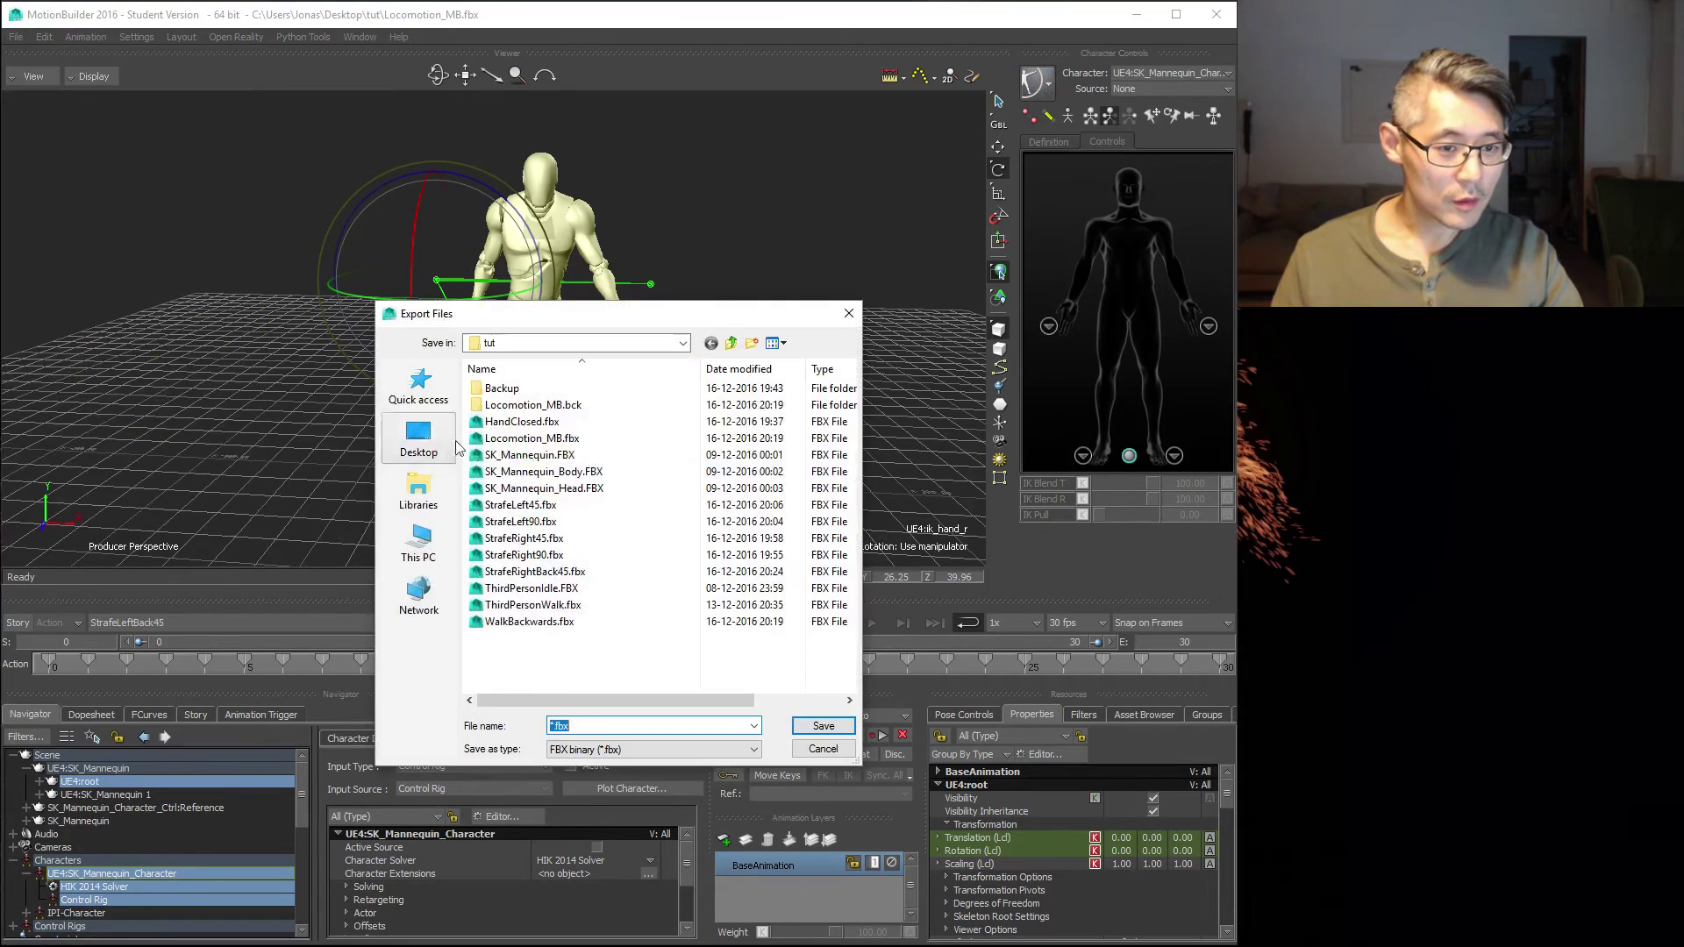
# - Name the file StrafeLeftBack45.fbx, tick only the StrafeLeftBack45 take, and export
pyautogui.click(531, 571)
pyautogui.doubleClick(576, 726)
pyautogui.click(574, 726)
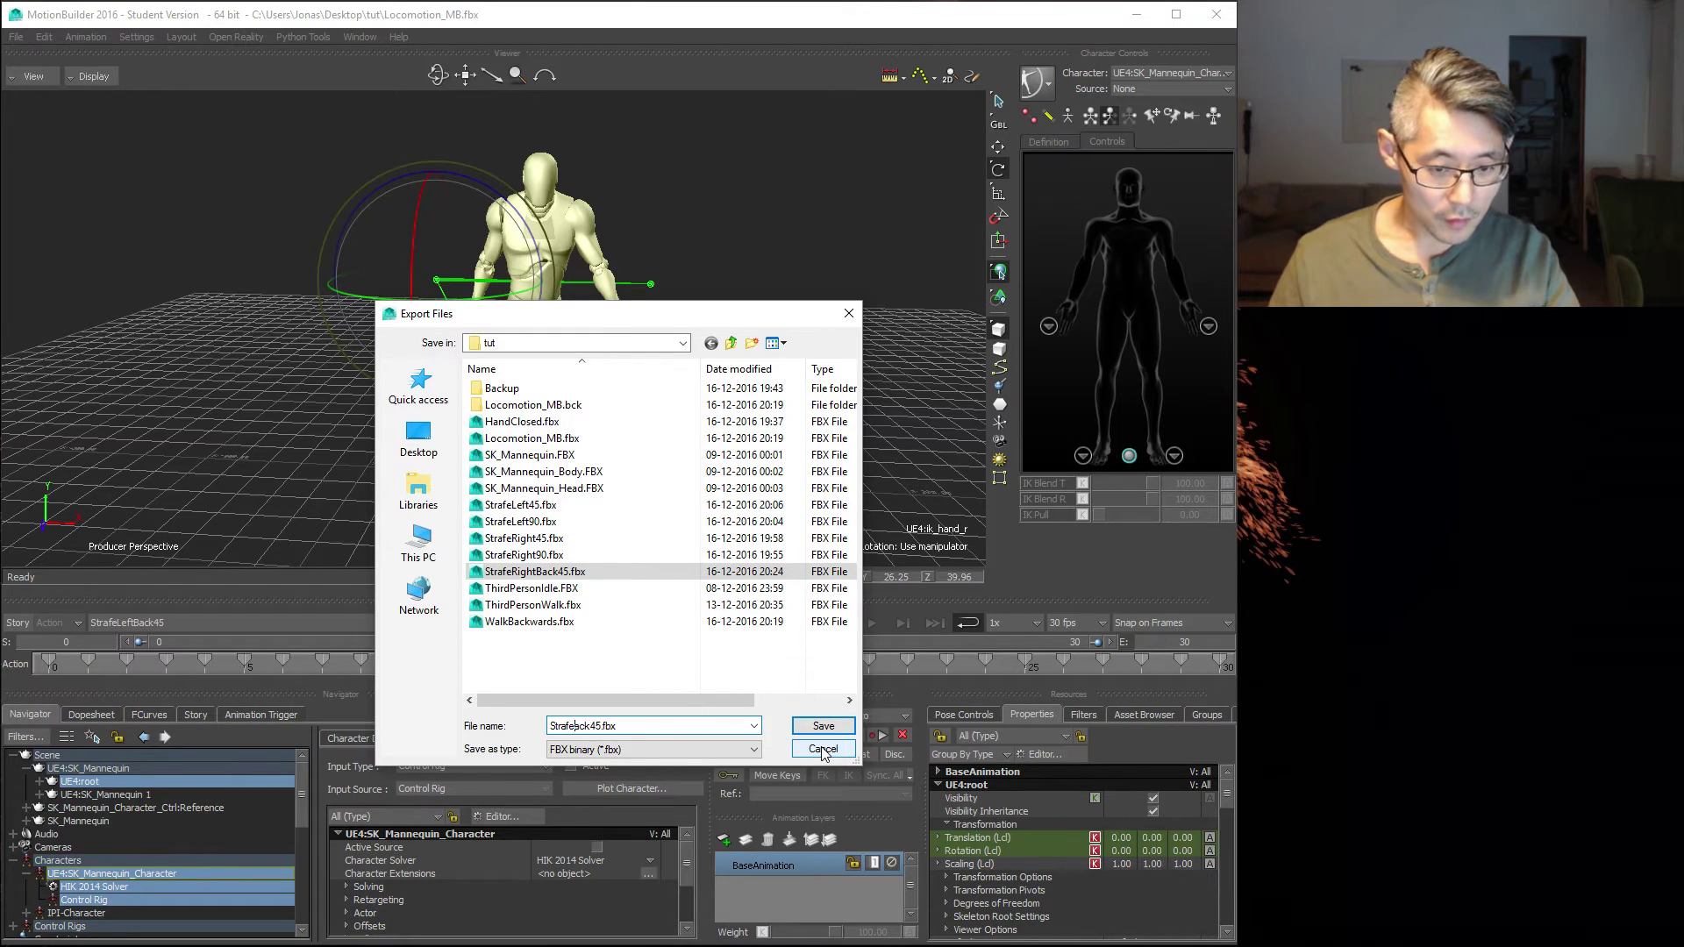
pyautogui.write('Le')
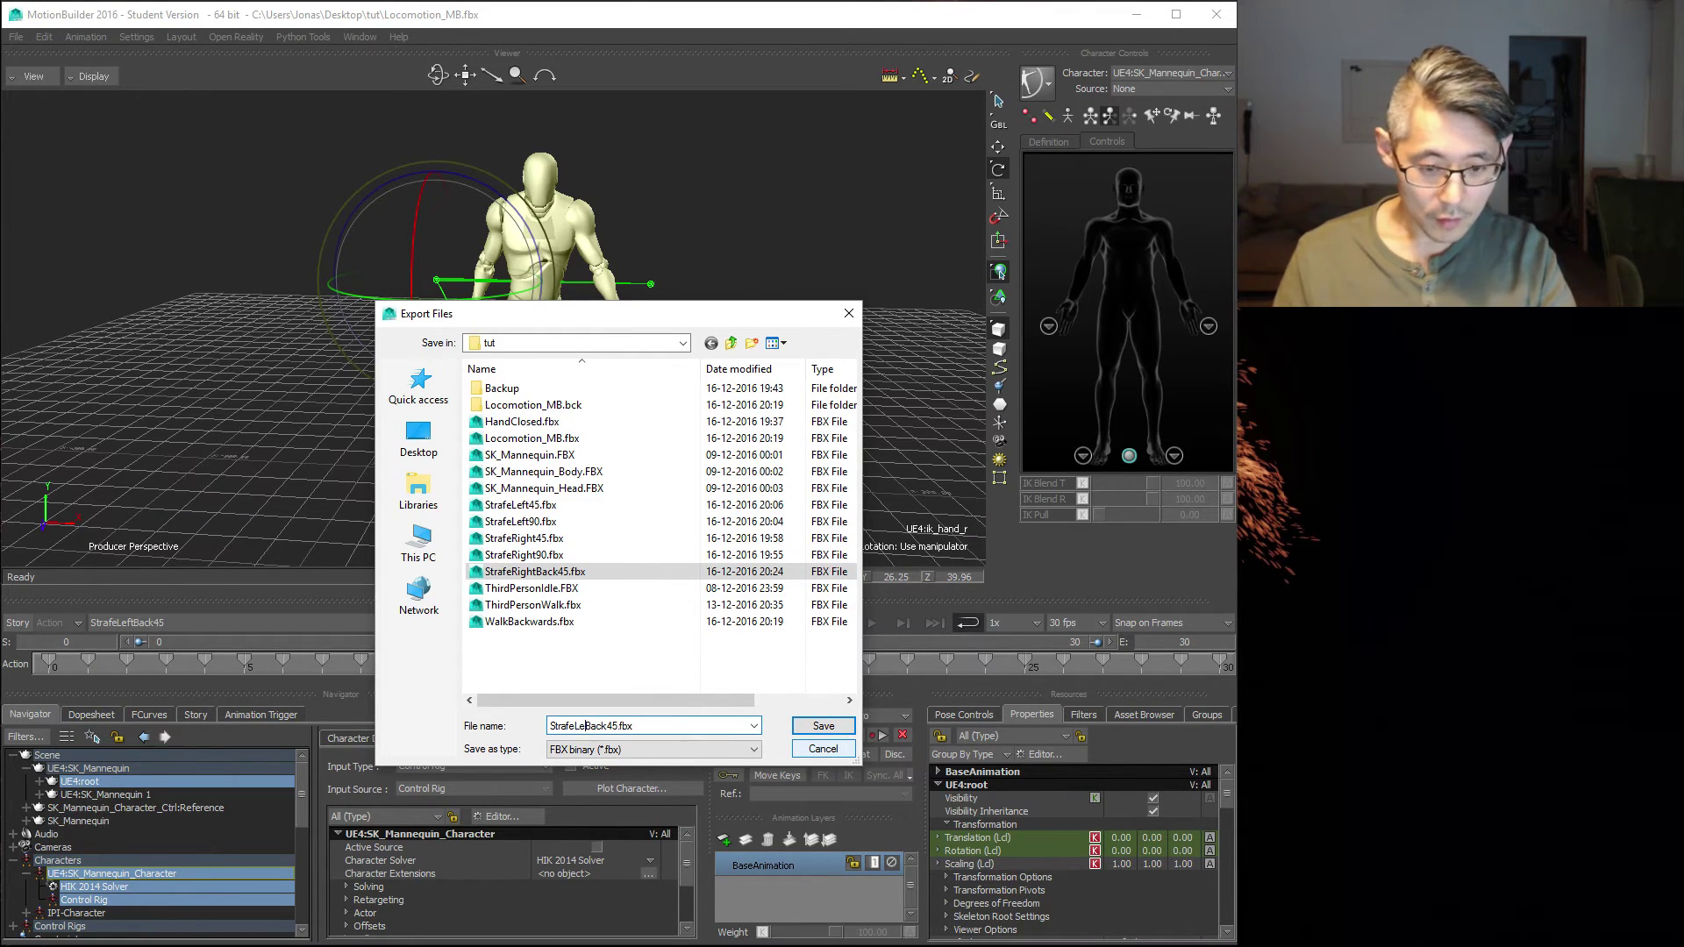
pyautogui.write('ft')
pyautogui.press('Return')
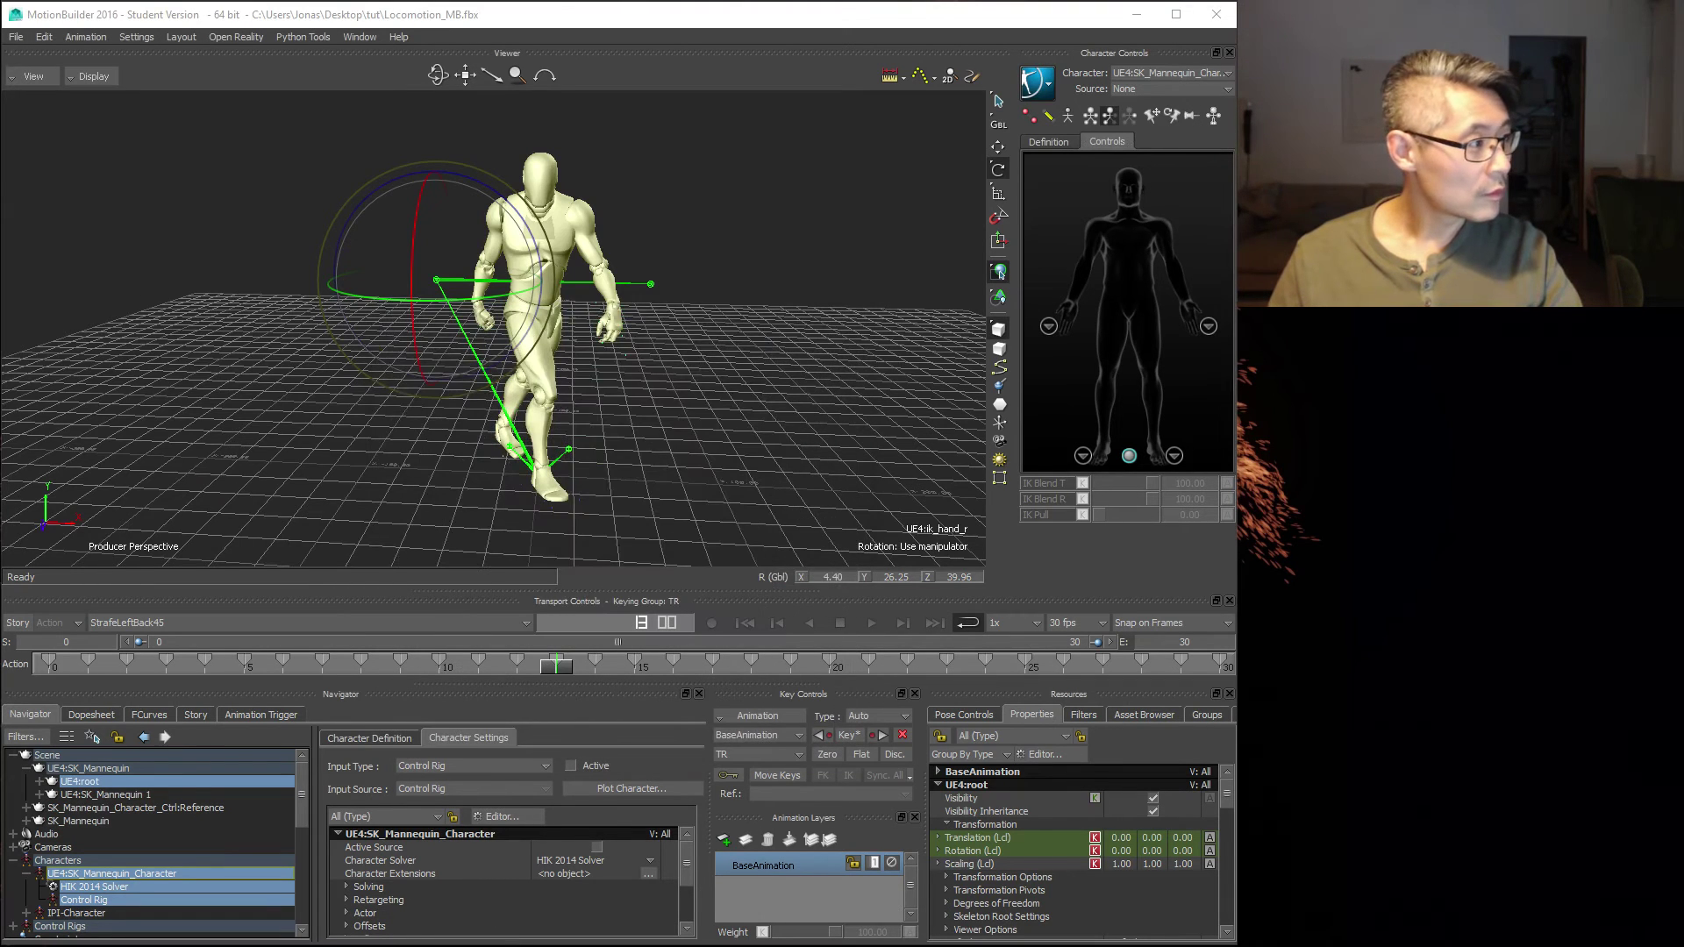
pyautogui.click(439, 235)
pyautogui.click(438, 419)
pyautogui.click(880, 575)
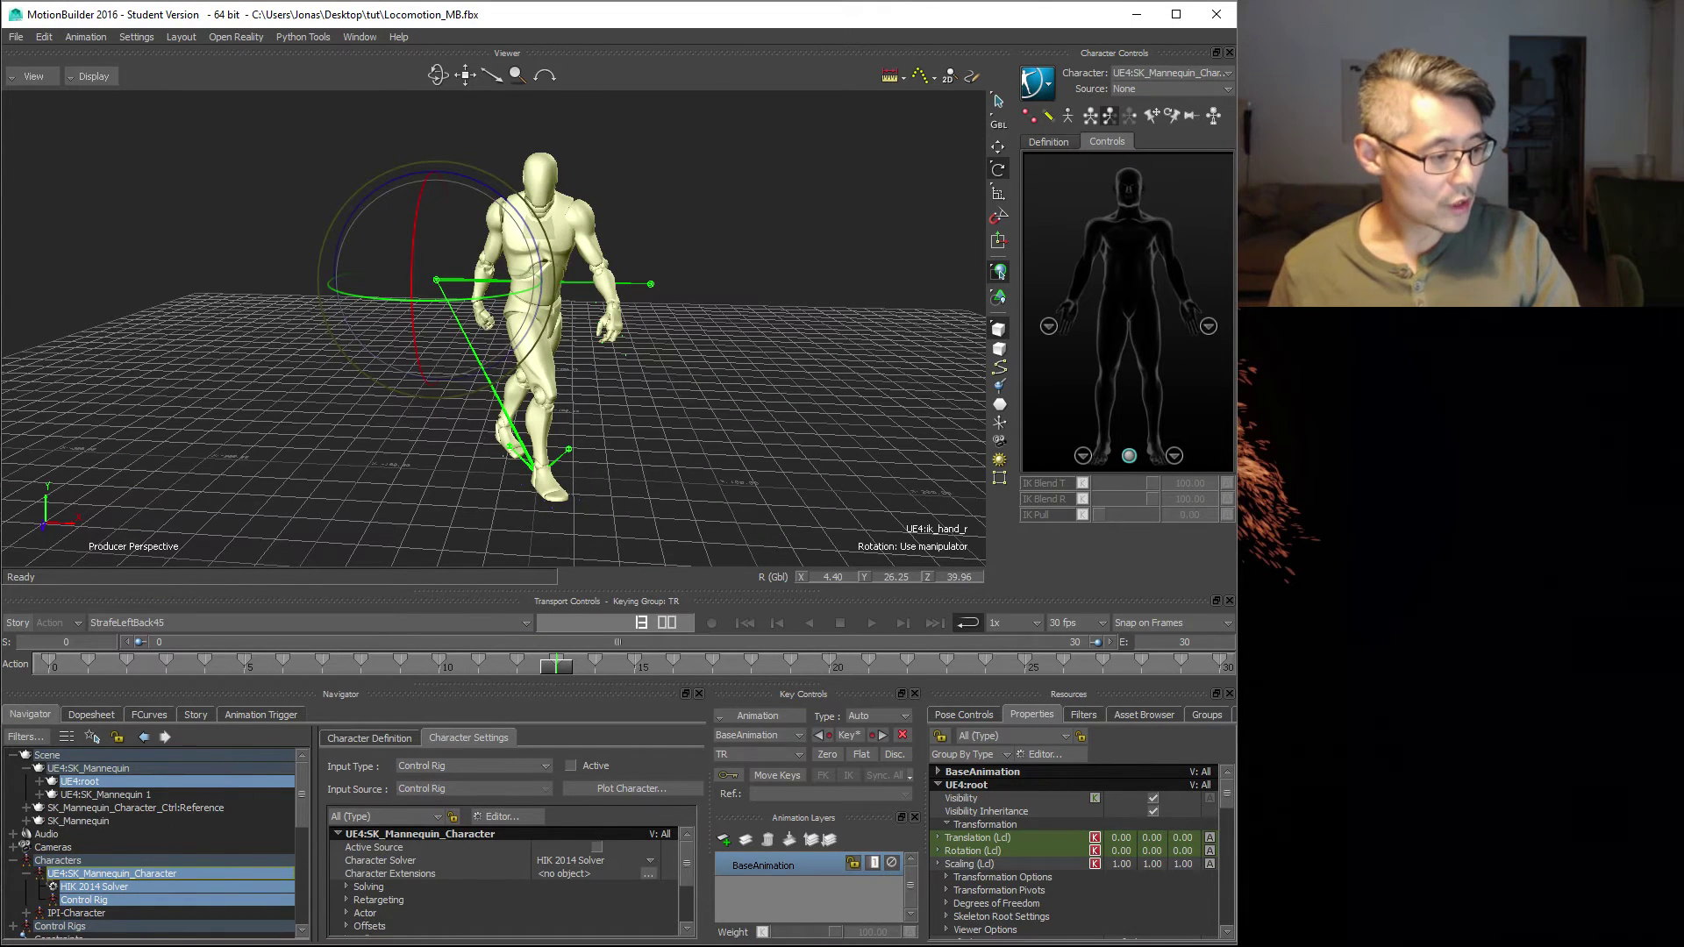
# - In Unreal's level editor, select StrafeRightBack45.fbx and StrafeLeftBack45.fbx for import
pyautogui.hotkey('alt', 'Tab')
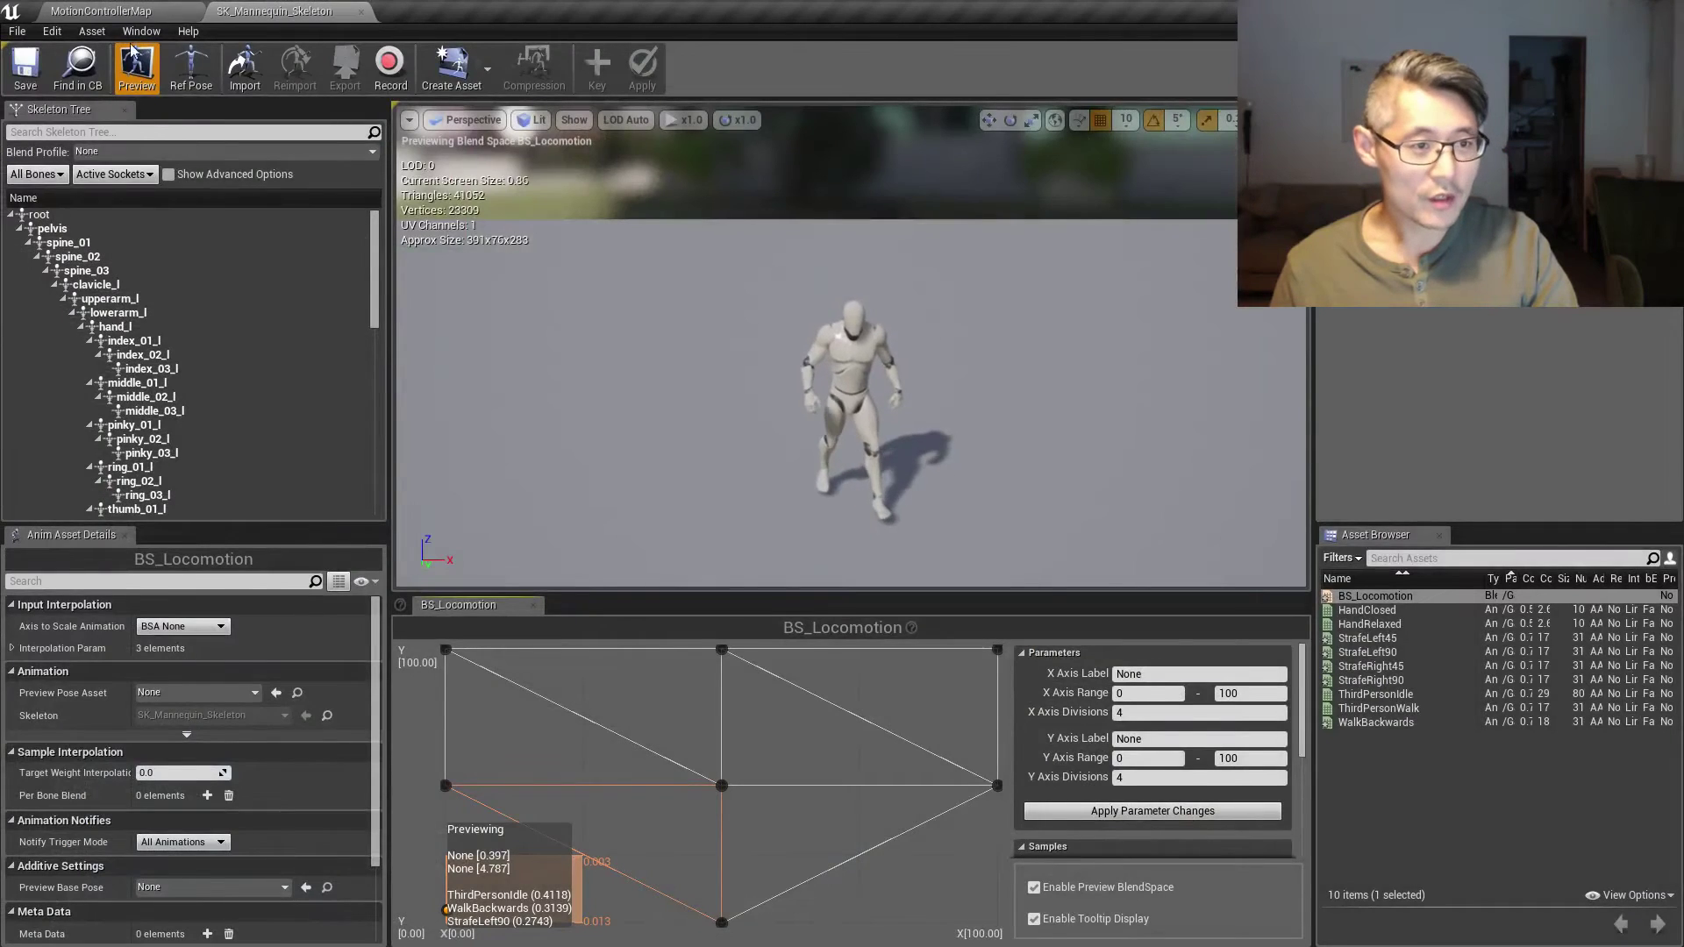
pyautogui.click(103, 11)
pyautogui.click(336, 392)
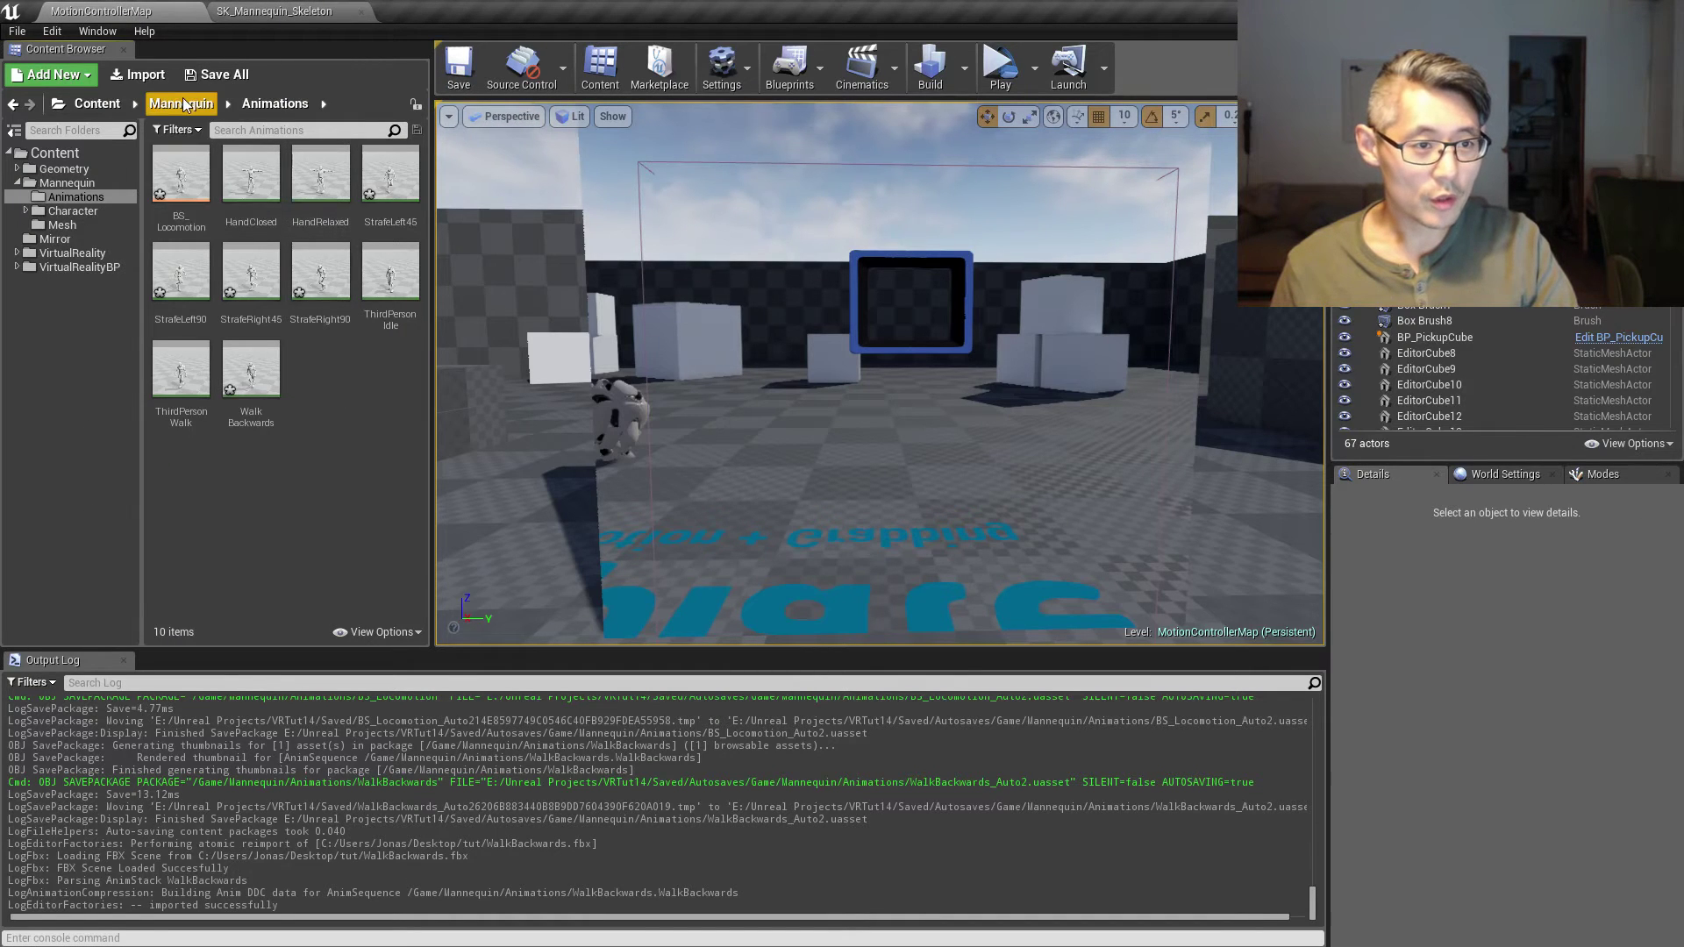
pyautogui.click(138, 74)
pyautogui.scroll(-1, 662, 439)
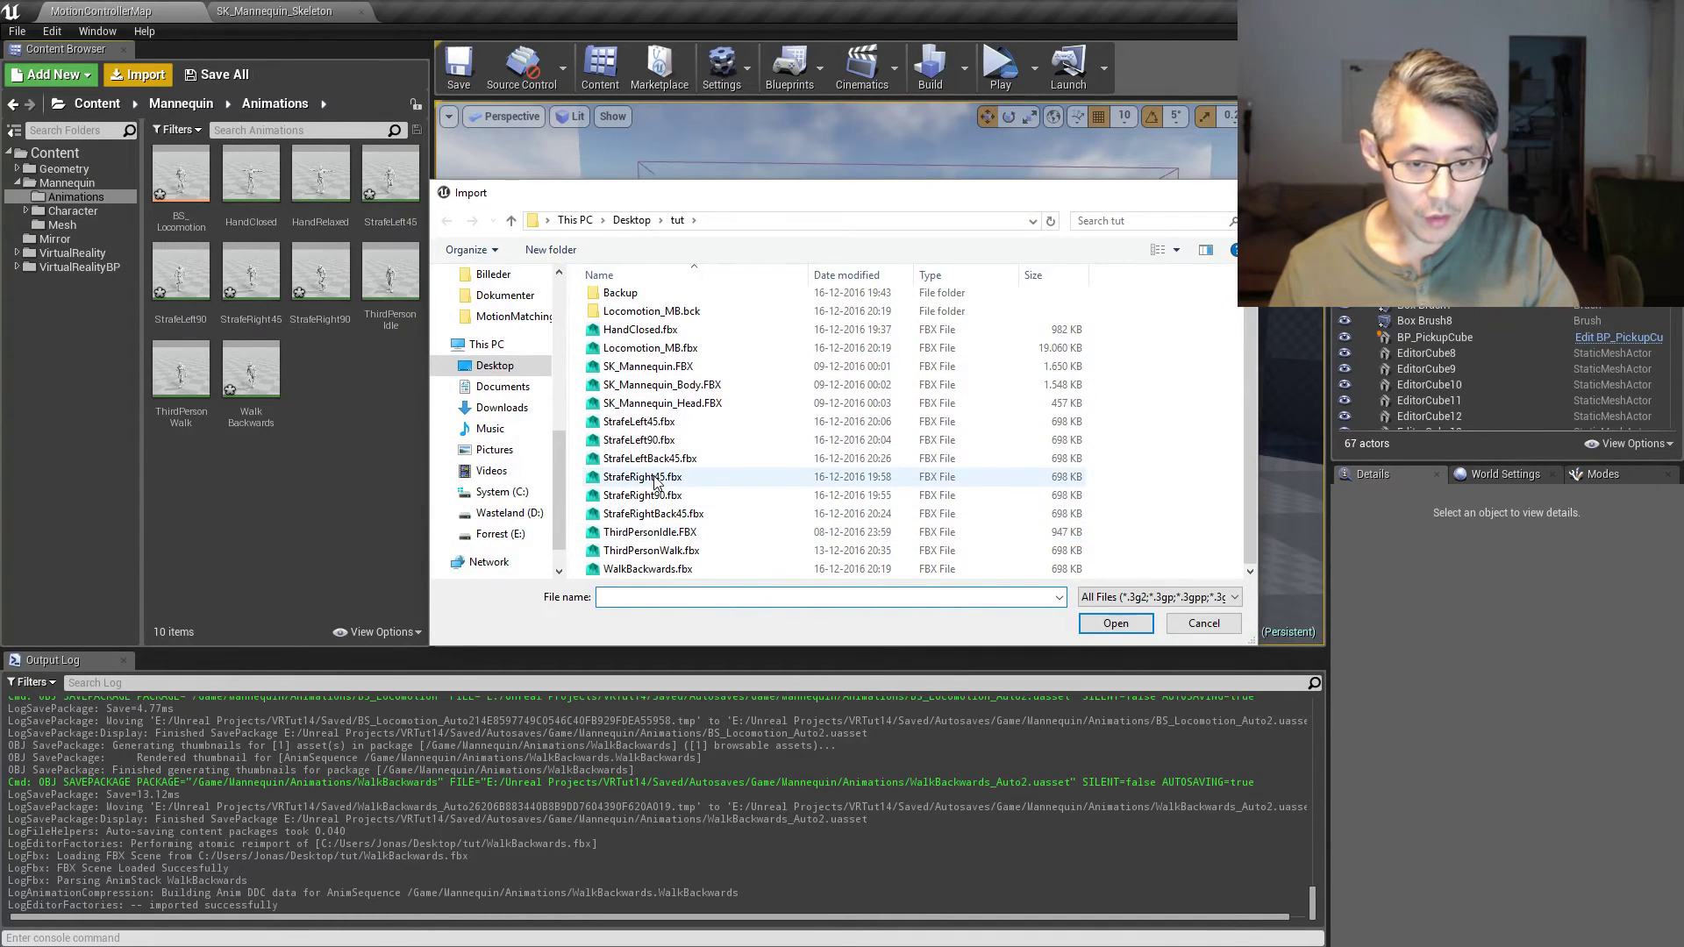
pyautogui.click(663, 515)
pyautogui.keyDown('ctrl'); pyautogui.click(671, 458); pyautogui.keyUp('ctrl')
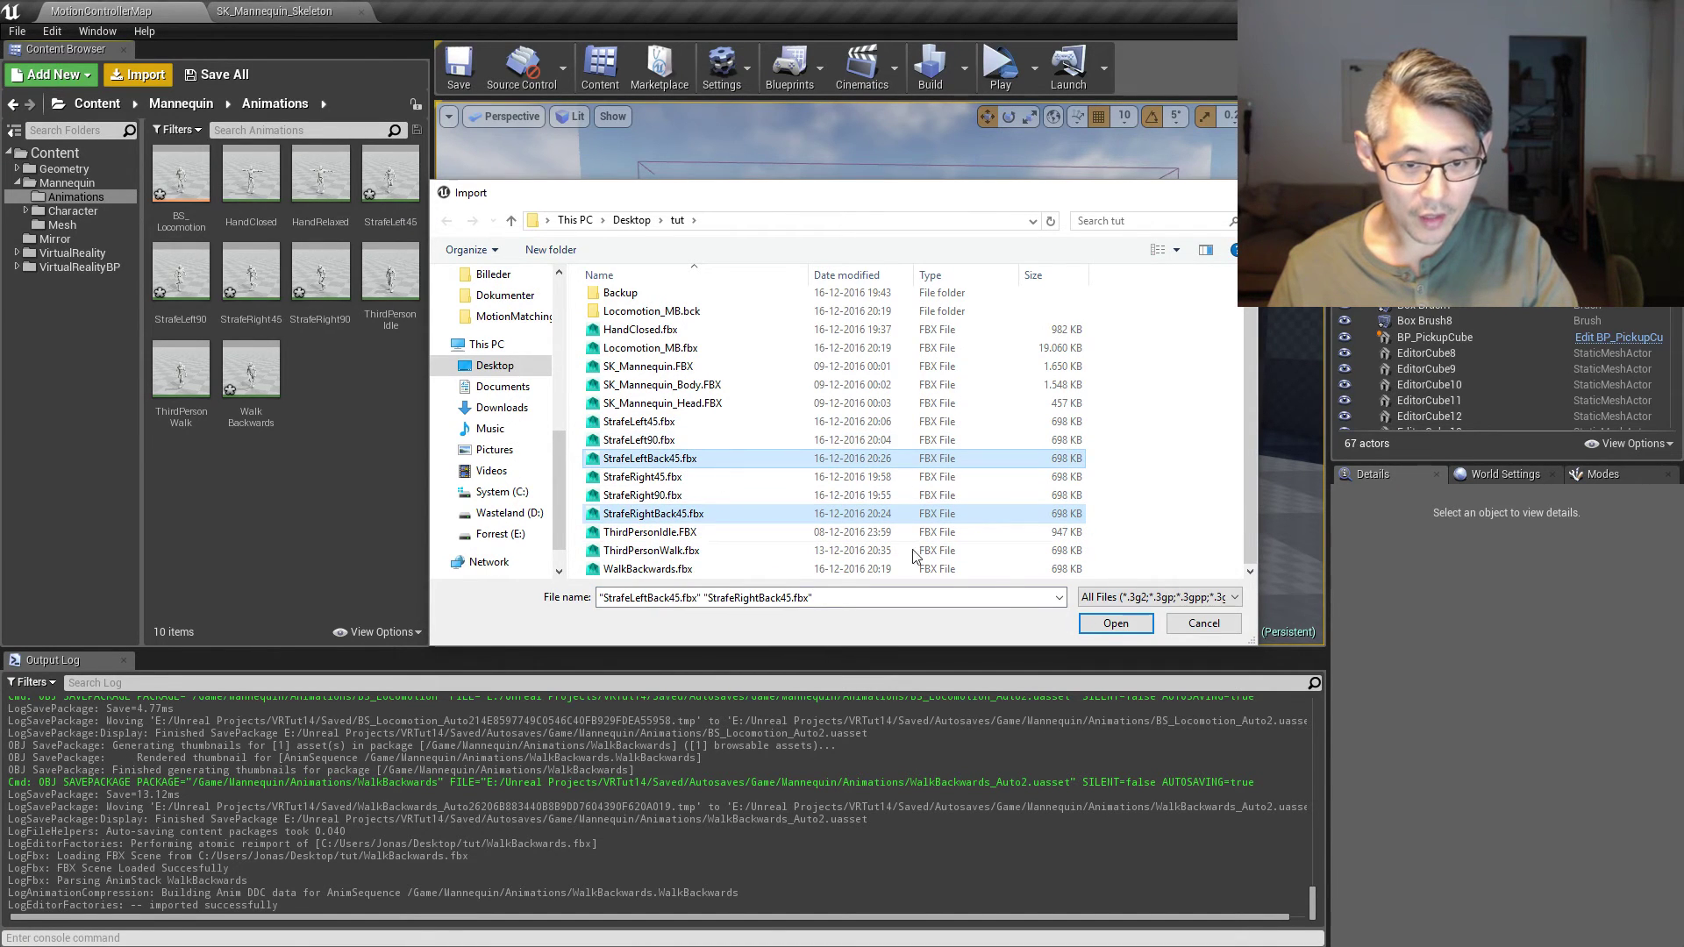
pyautogui.click(1116, 623)
# - Assign SK_Mannequin_Skeleton as the skeleton and import both animation files
pyautogui.click(826, 483)
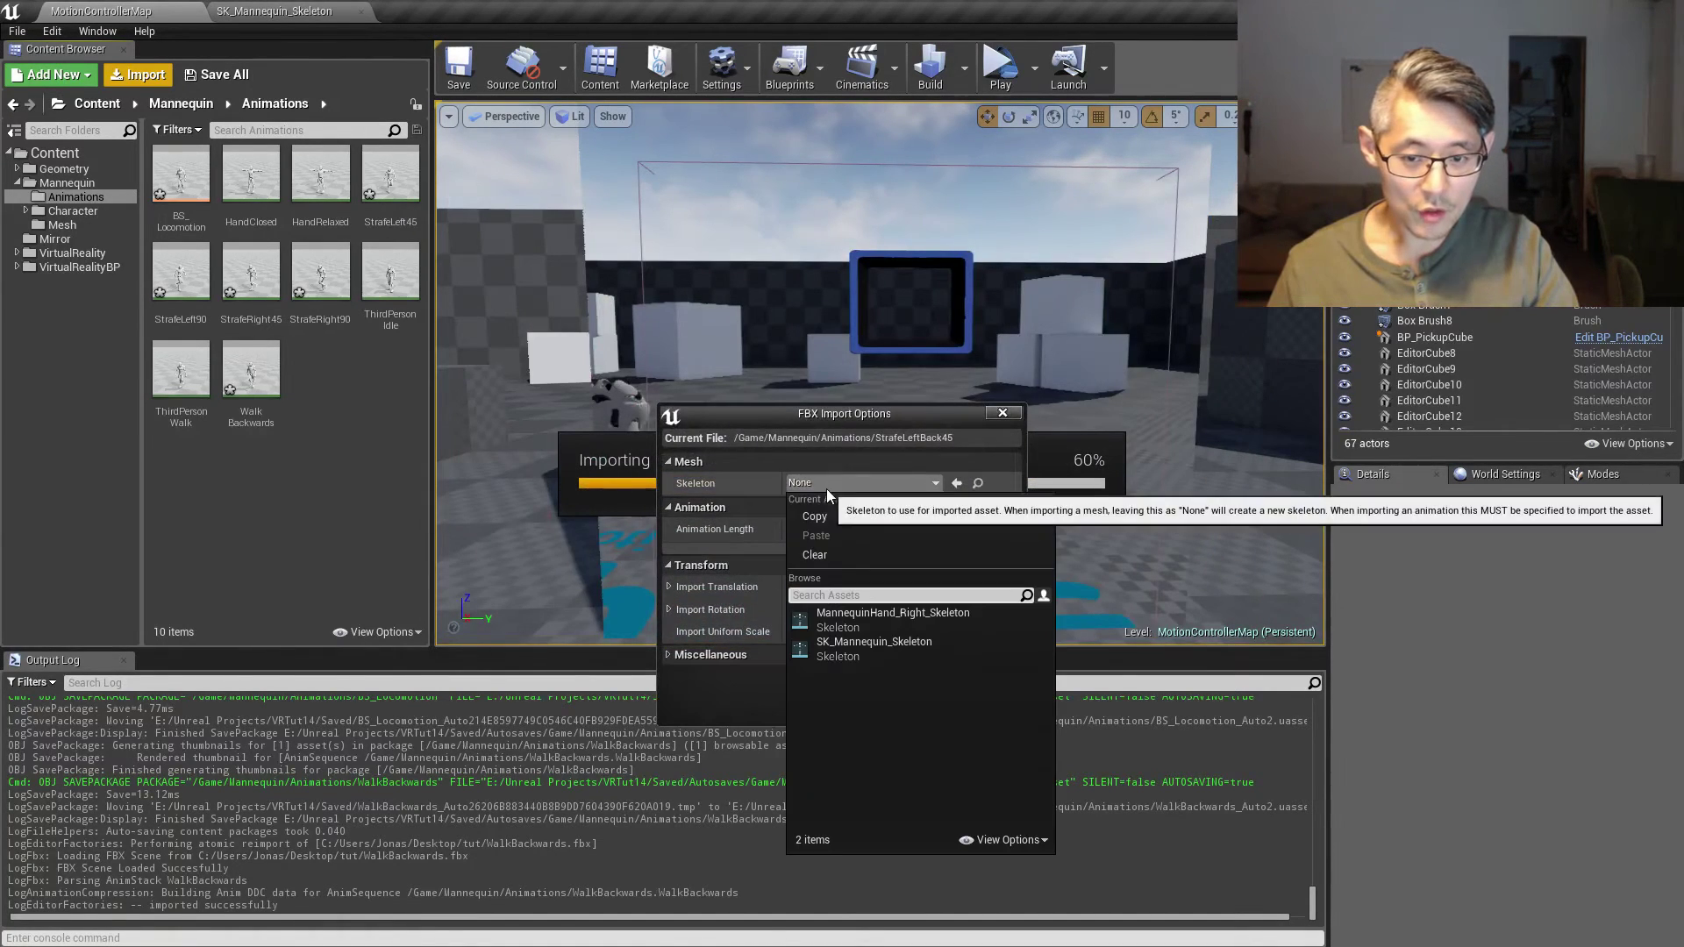
pyautogui.click(849, 656)
pyautogui.click(922, 683)
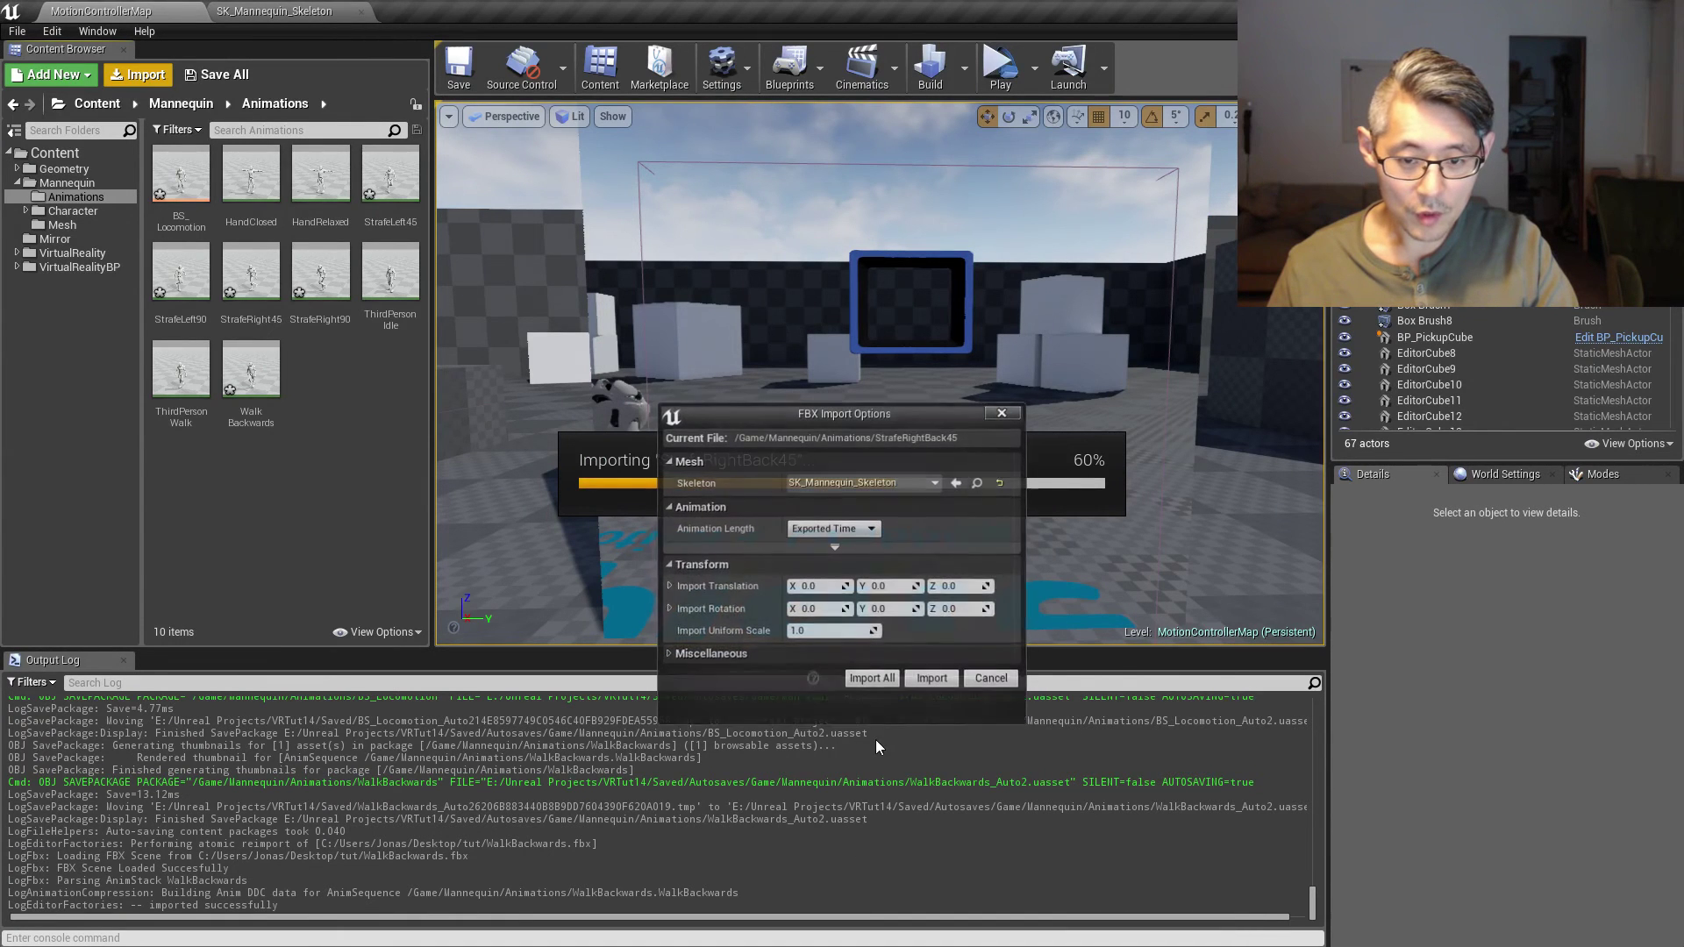
pyautogui.click(937, 680)
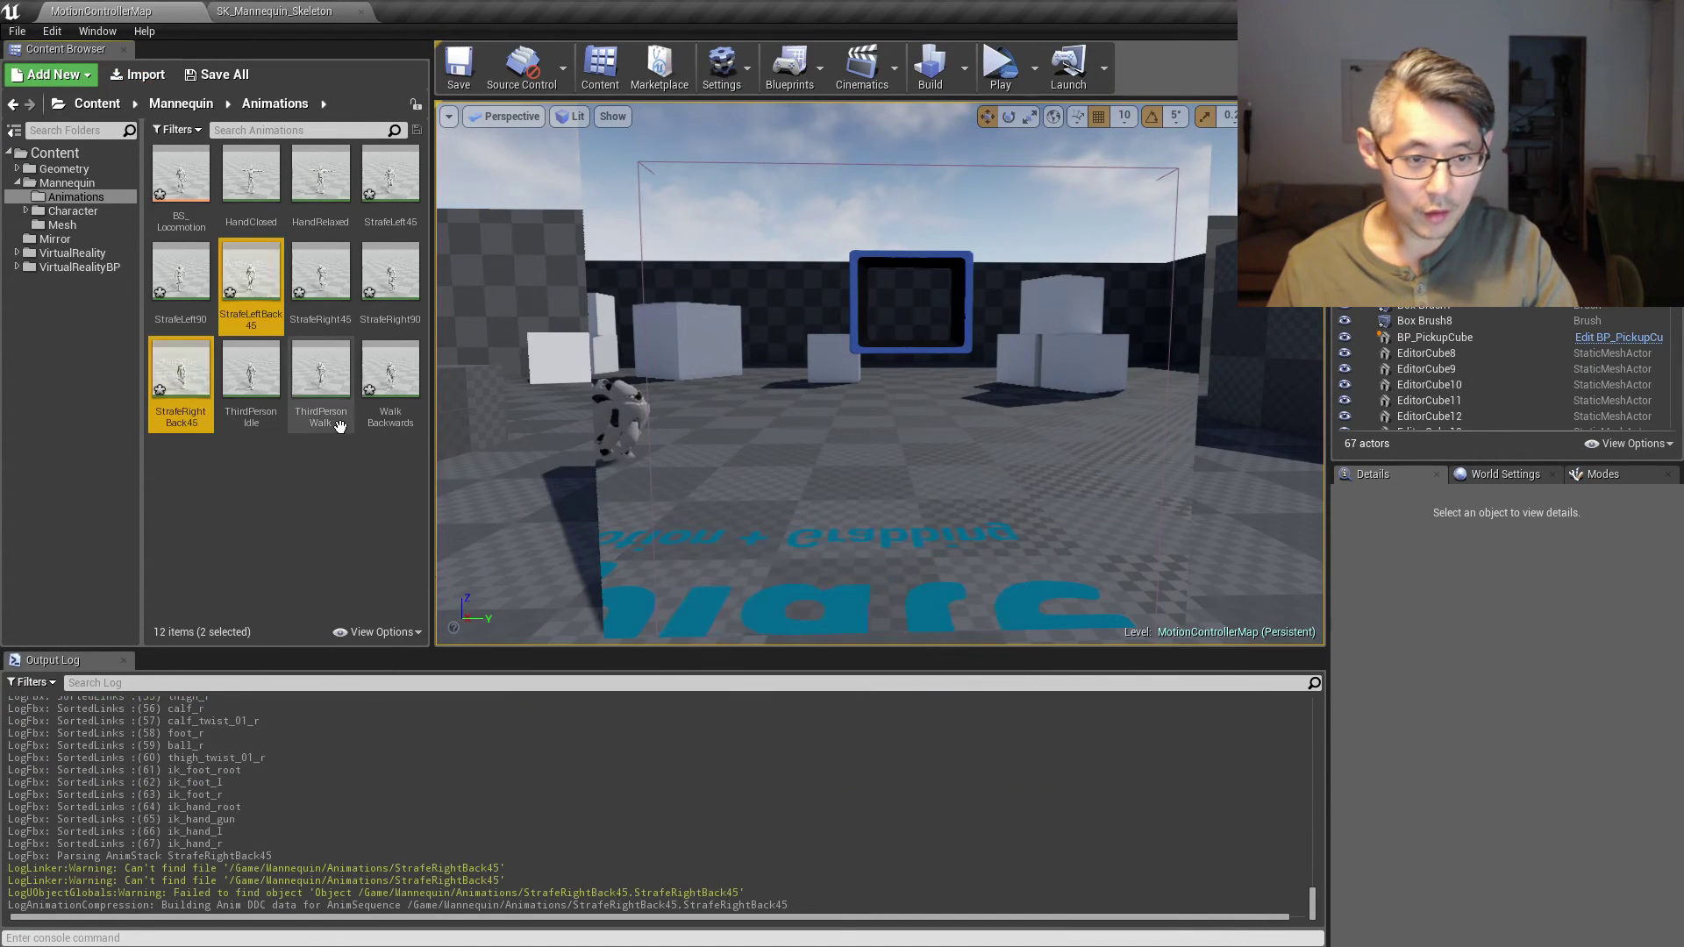
# - Open BS_Locomotion and drop StrafeLeftBack45 bottom-left and StrafeRightBack45 bottom-right on the grid
pyautogui.doubleClick(181, 179)
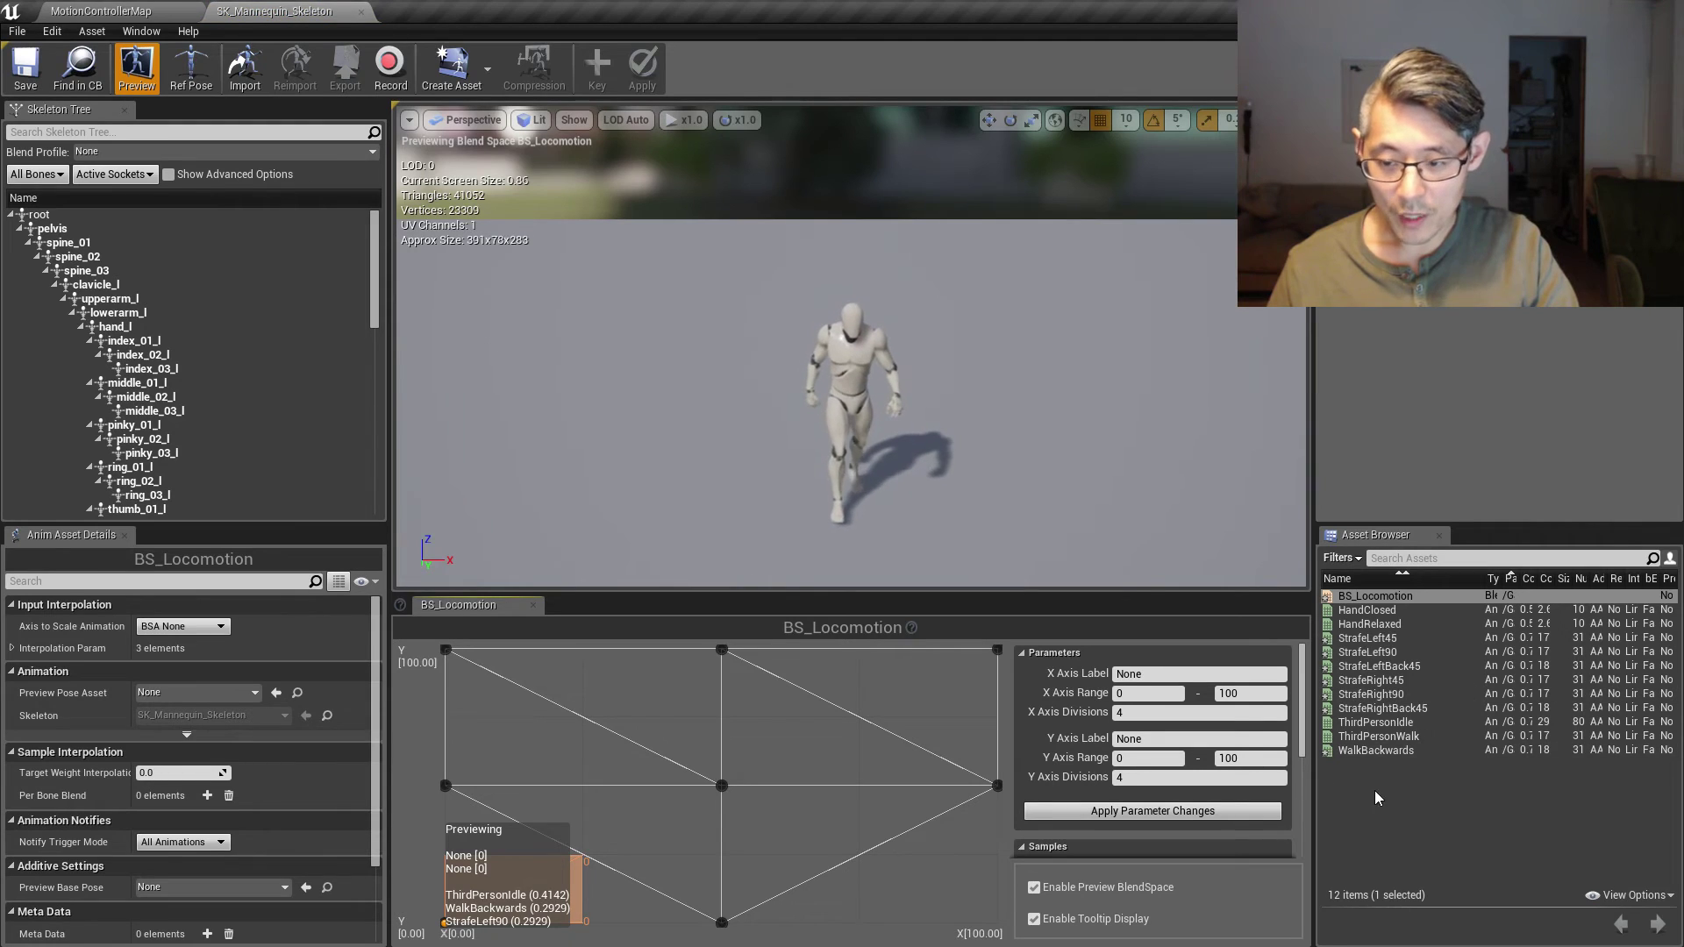
pyautogui.moveTo(1375, 672)
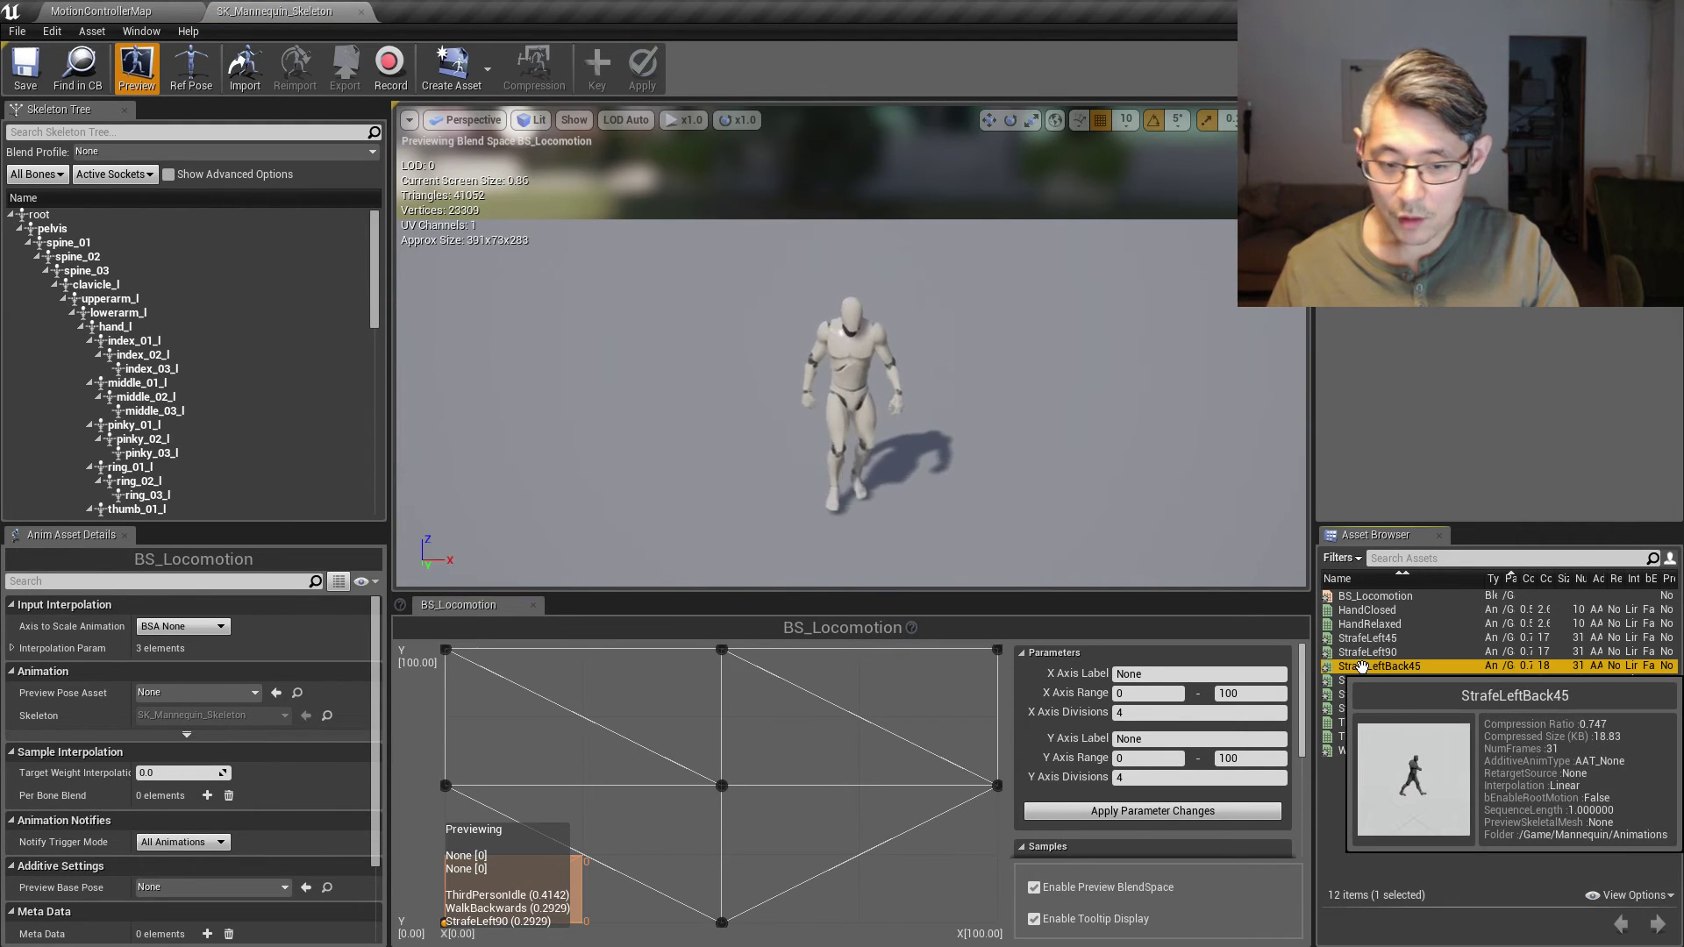
pyautogui.moveTo(1375, 667); pyautogui.dragTo(445, 921)
pyautogui.click(1382, 710)
pyautogui.moveTo(1382, 710); pyautogui.dragTo(999, 922)
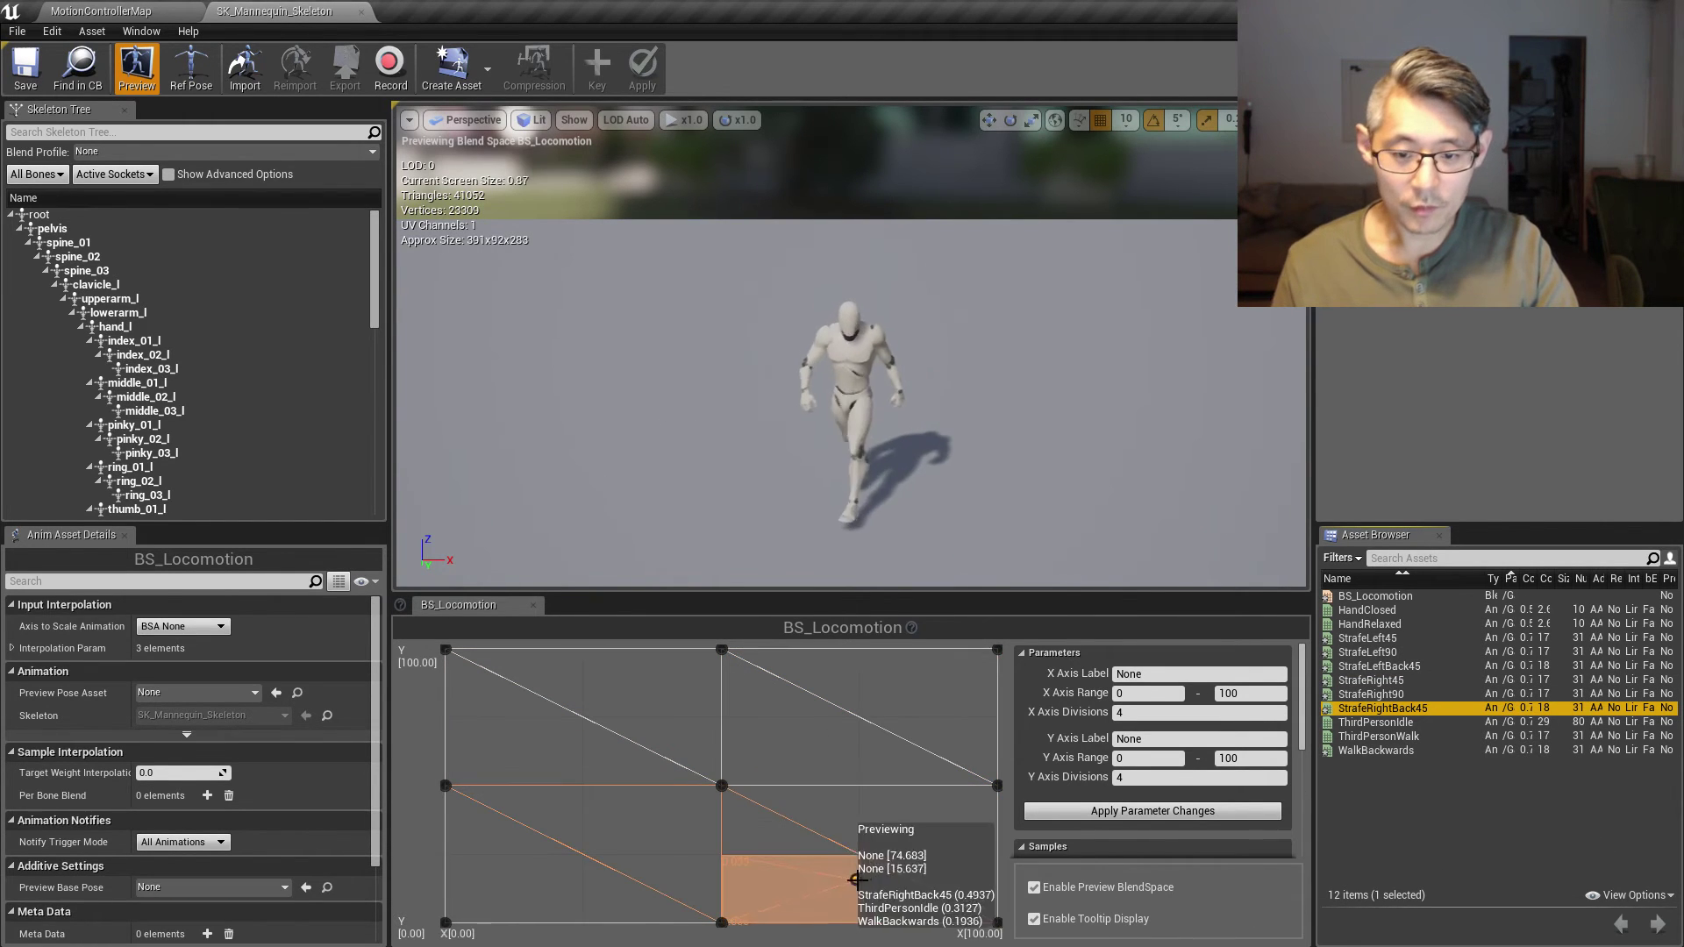